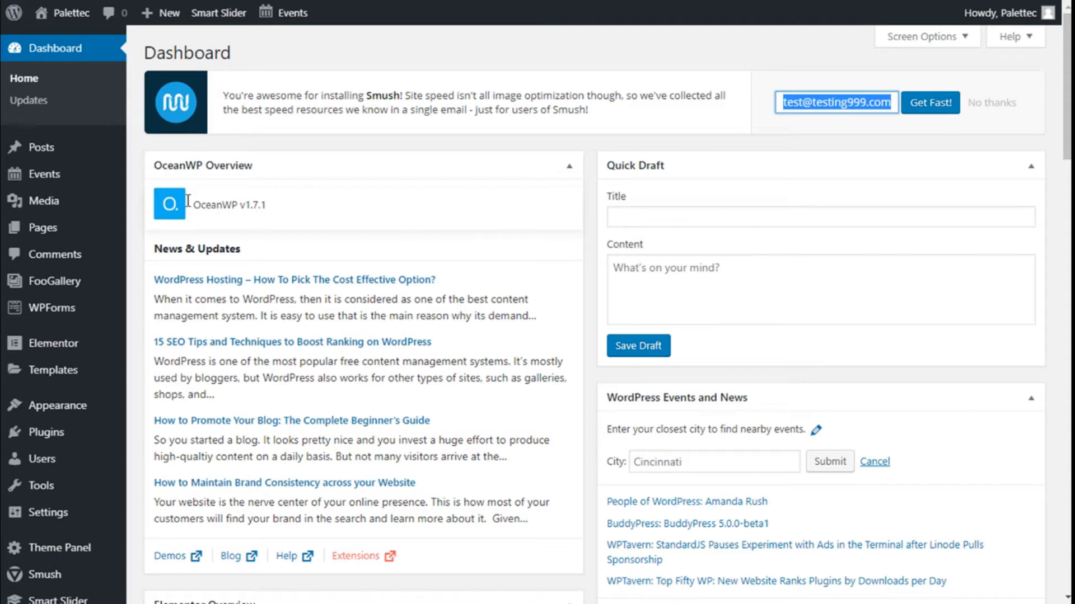
Step: Open the Add New page under the Plugins menu of the admin sidebar
mouse_move(58, 443)
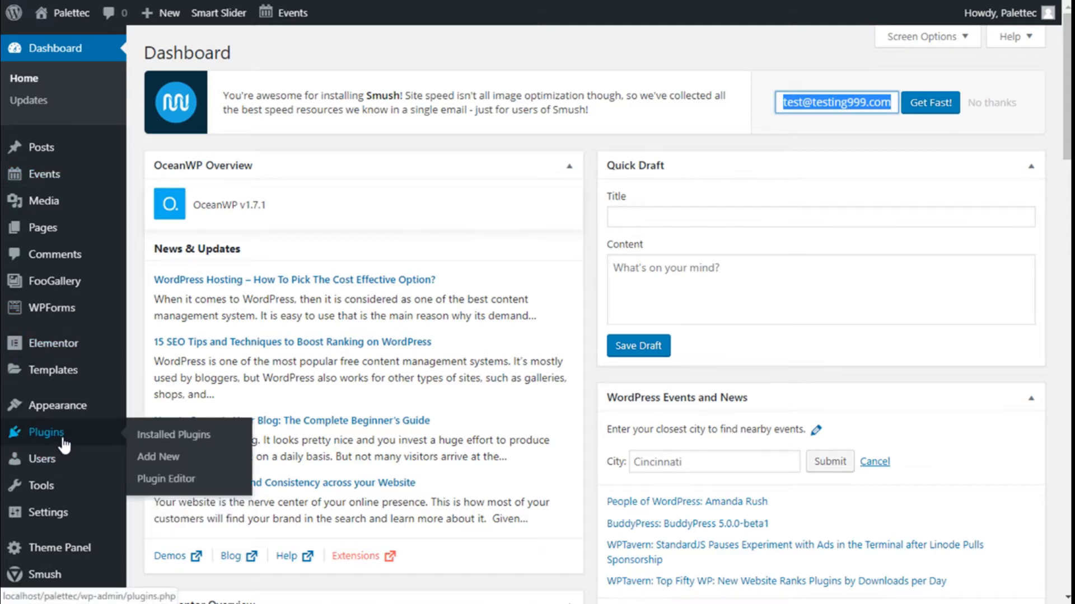
click(169, 458)
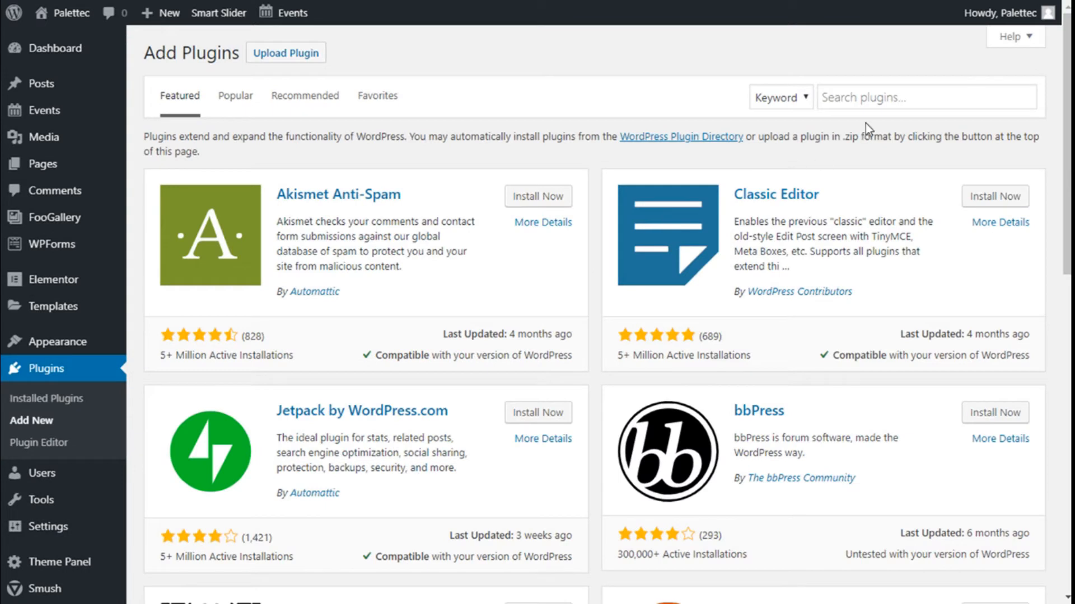
Step: Search plugins for 'elementor addons', then install and activate Essential Addons for Elementor
click(873, 100)
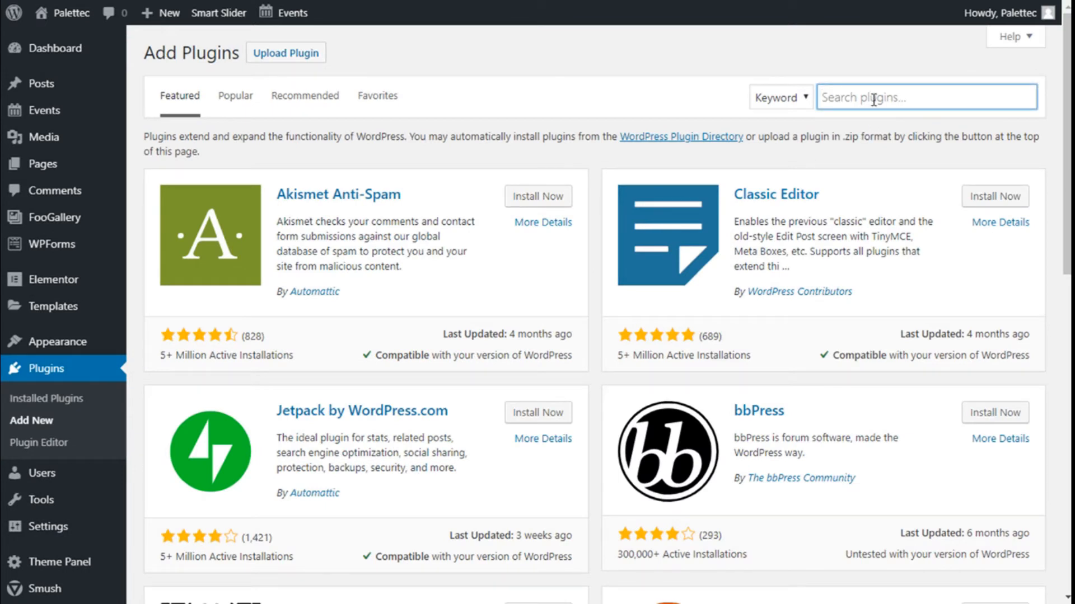
text(element)
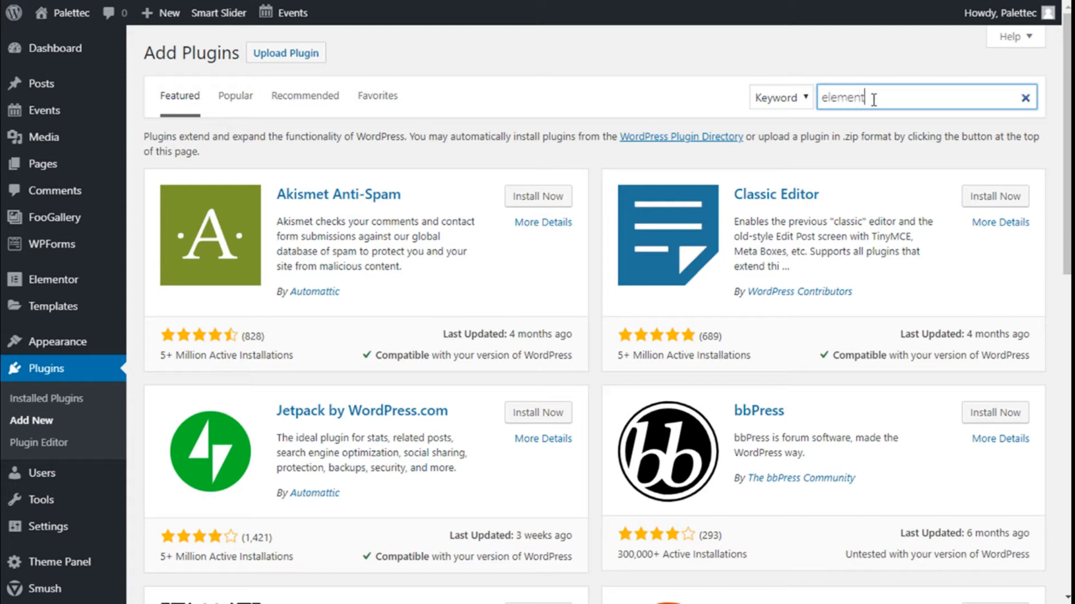
text(or addons)
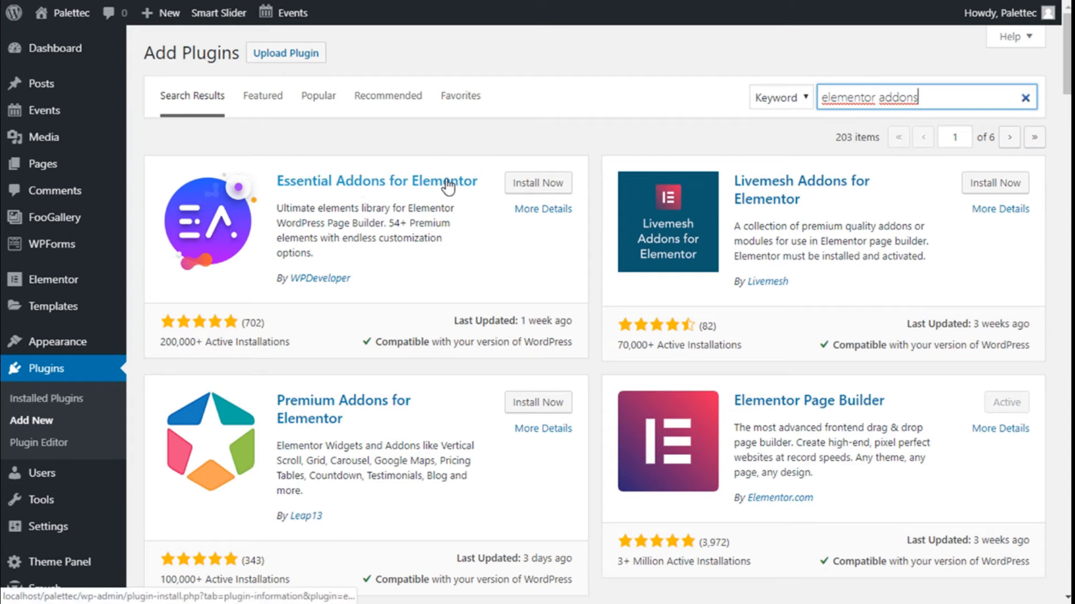
click(539, 191)
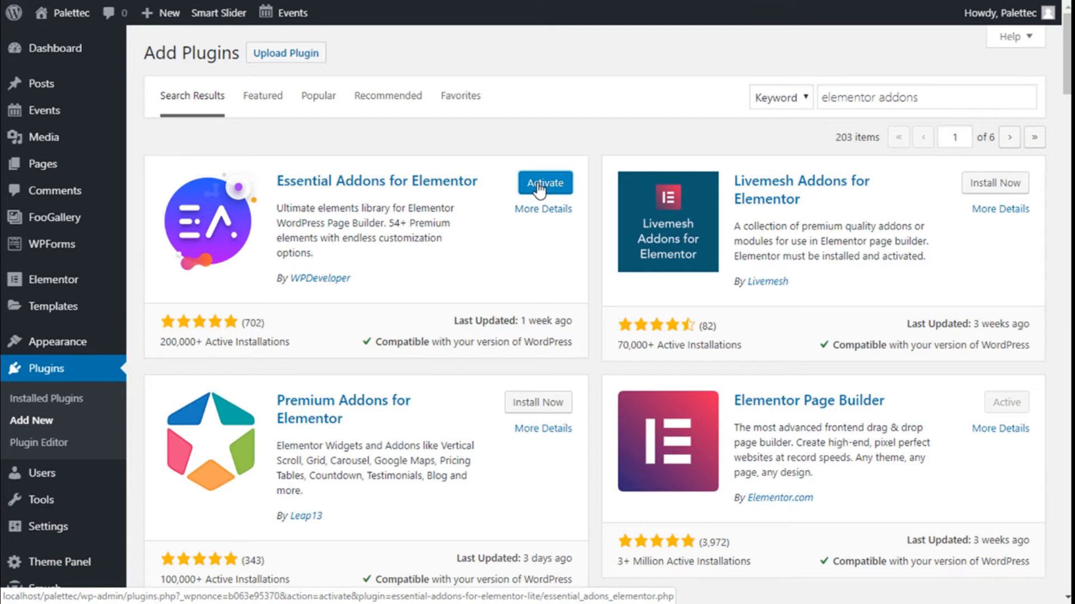
click(539, 188)
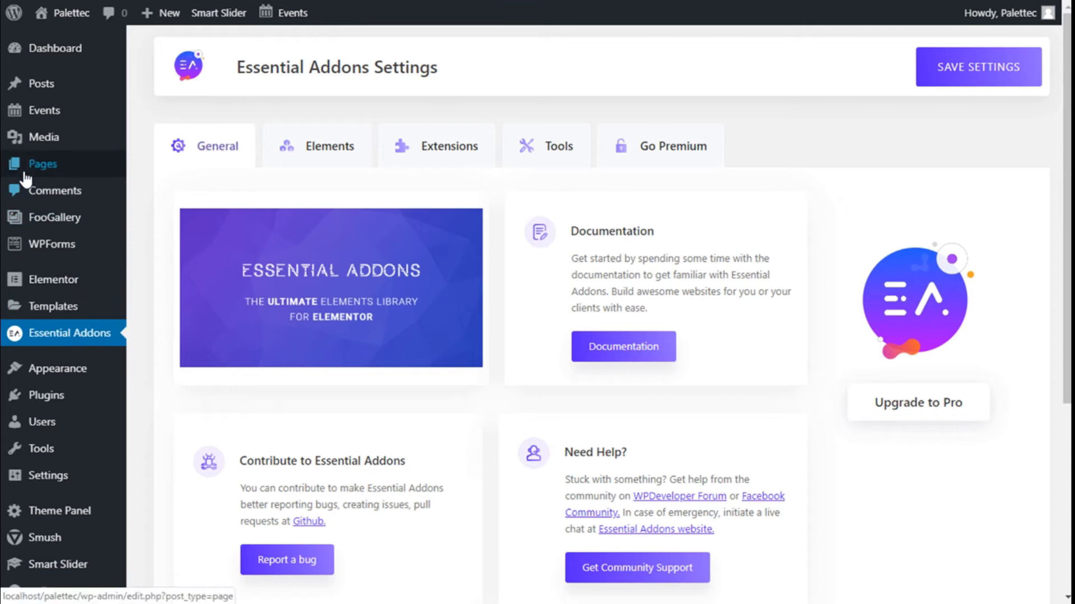
Step: Open Pages > All Pages and edit the Home Page with Elementor
mouse_move(25, 178)
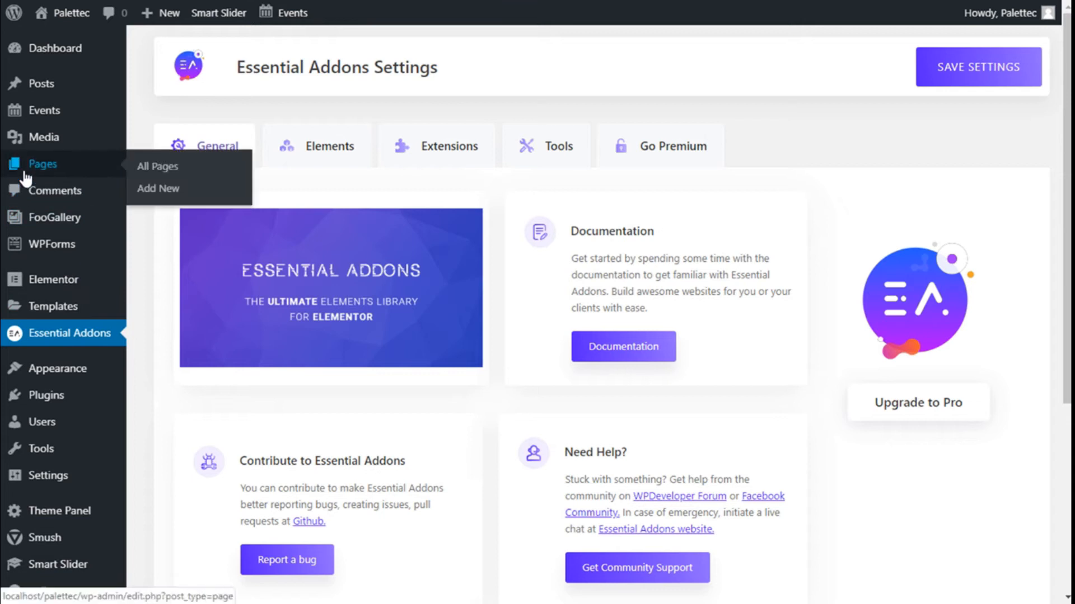
click(136, 176)
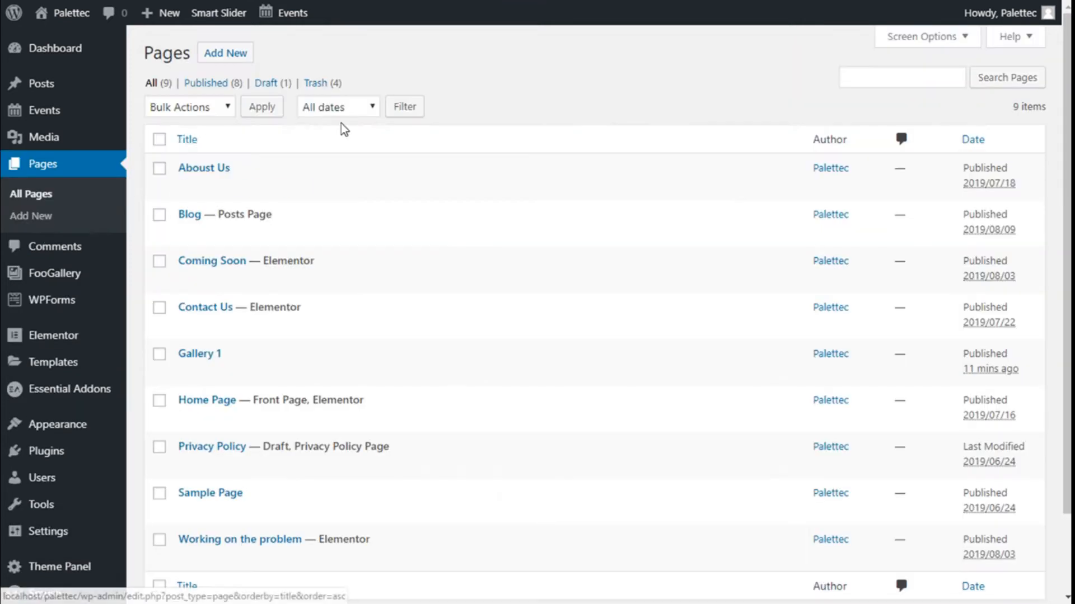
scroll(412, 241, down, 3)
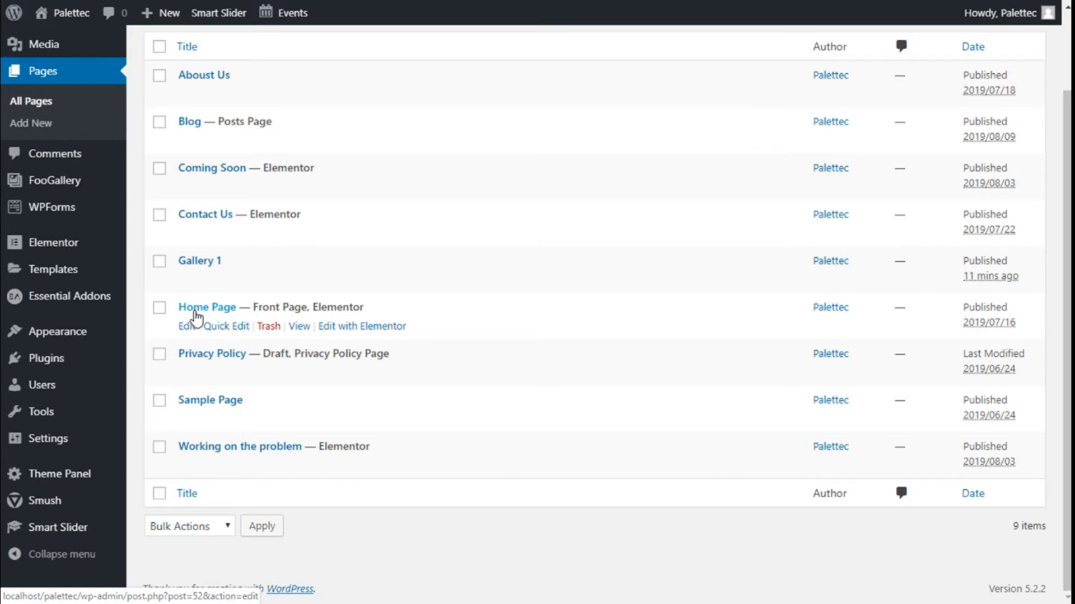
click(375, 330)
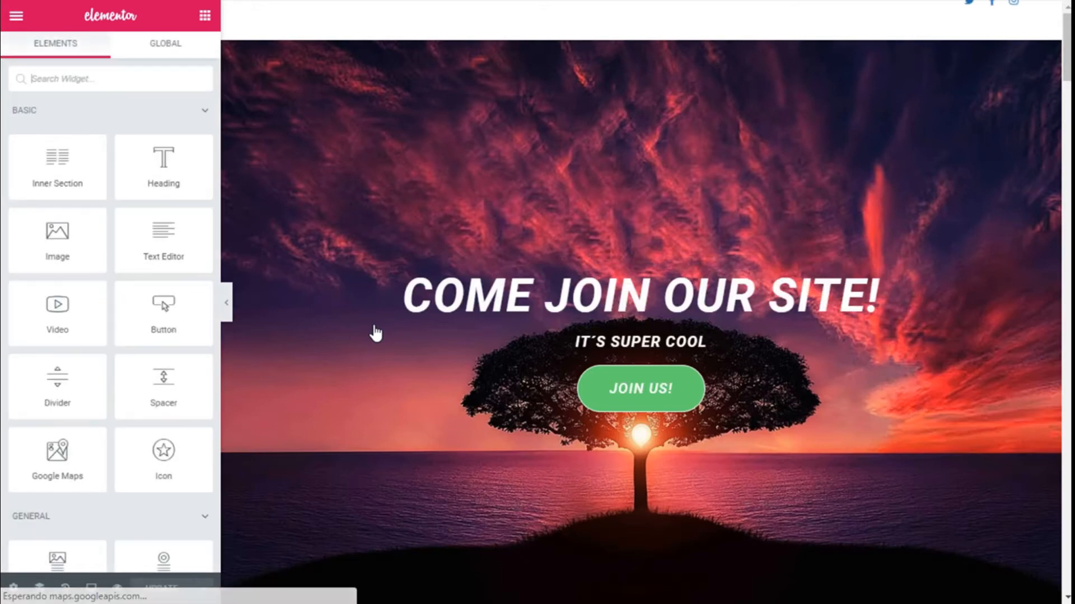
Step: Scroll to the empty section and search widgets for 'pric' to grab EA Pricing Table
scroll(736, 199, down, 20)
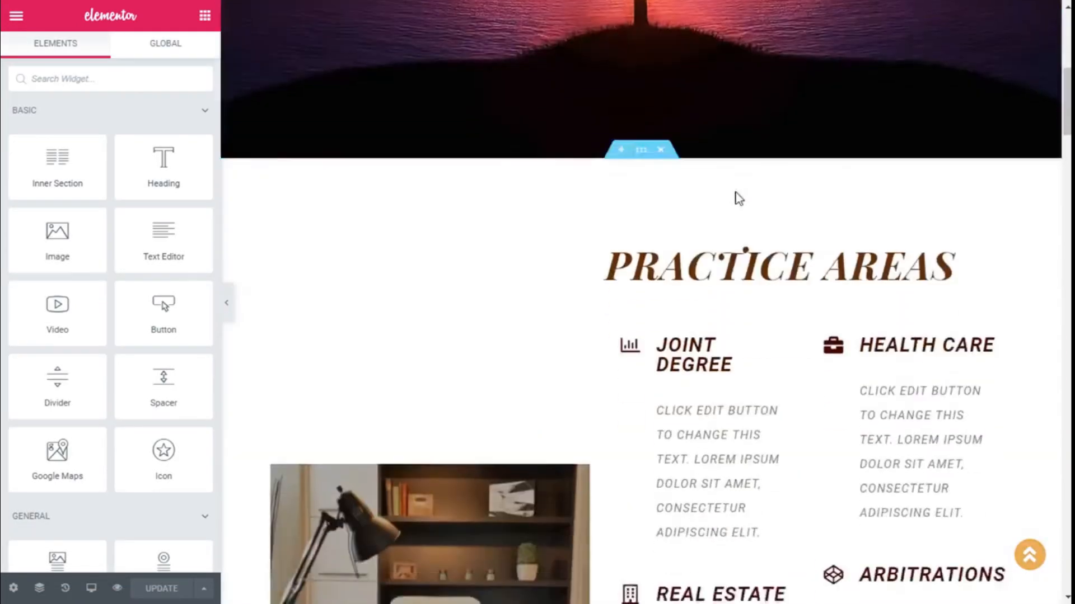
scroll(734, 192, down, 20)
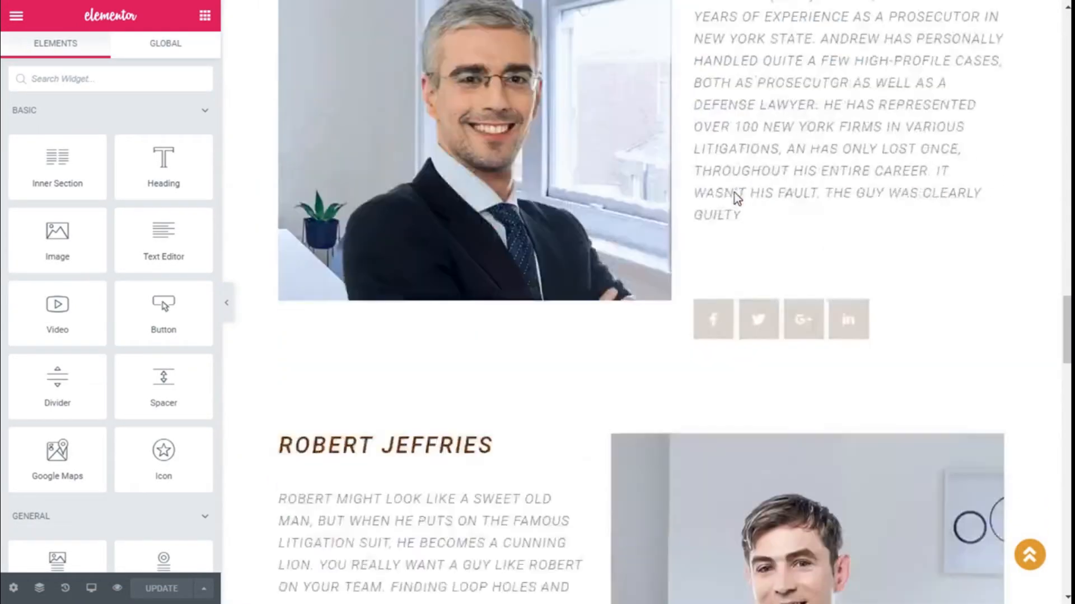
scroll(734, 193, down, 15)
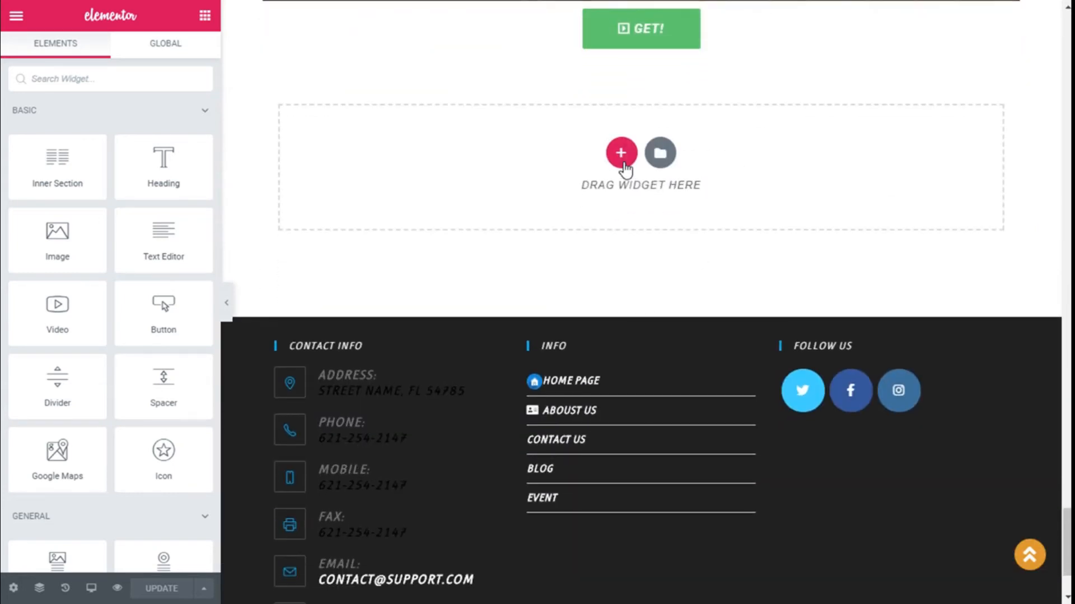
click(86, 77)
text(price)
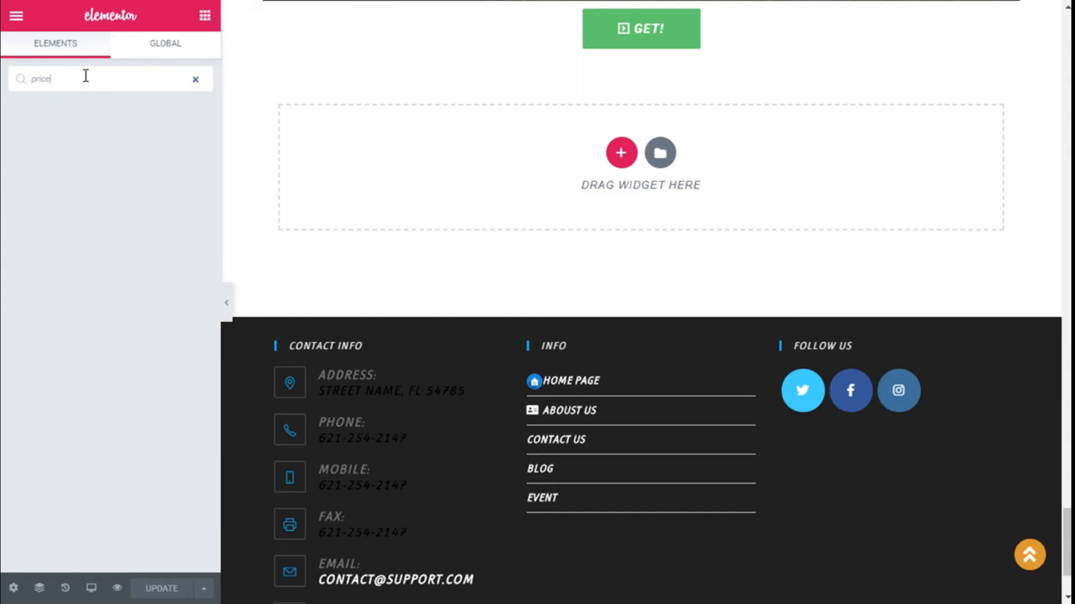
key(BackSpace)
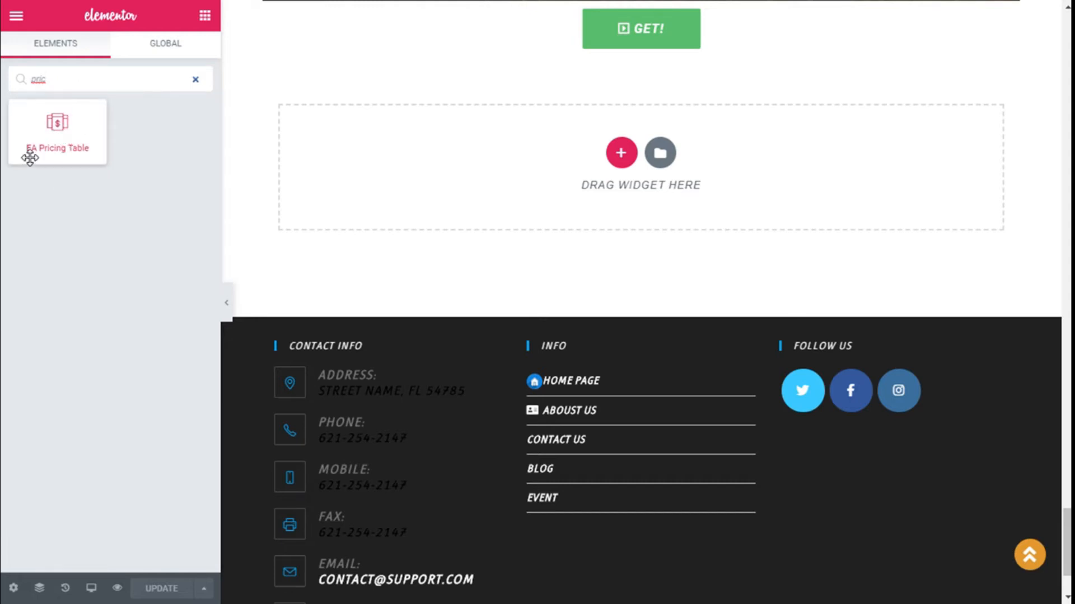
click(49, 133)
Step: Drop the EA Pricing Table into the empty section and view its Pricing Style options
drag(49, 133, 608, 144)
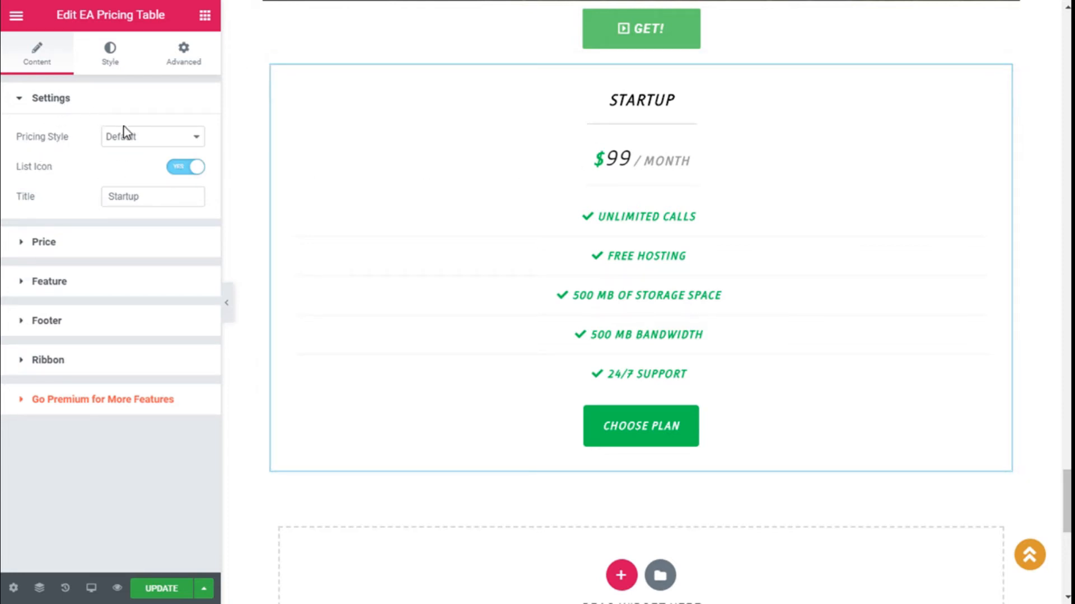
click(132, 139)
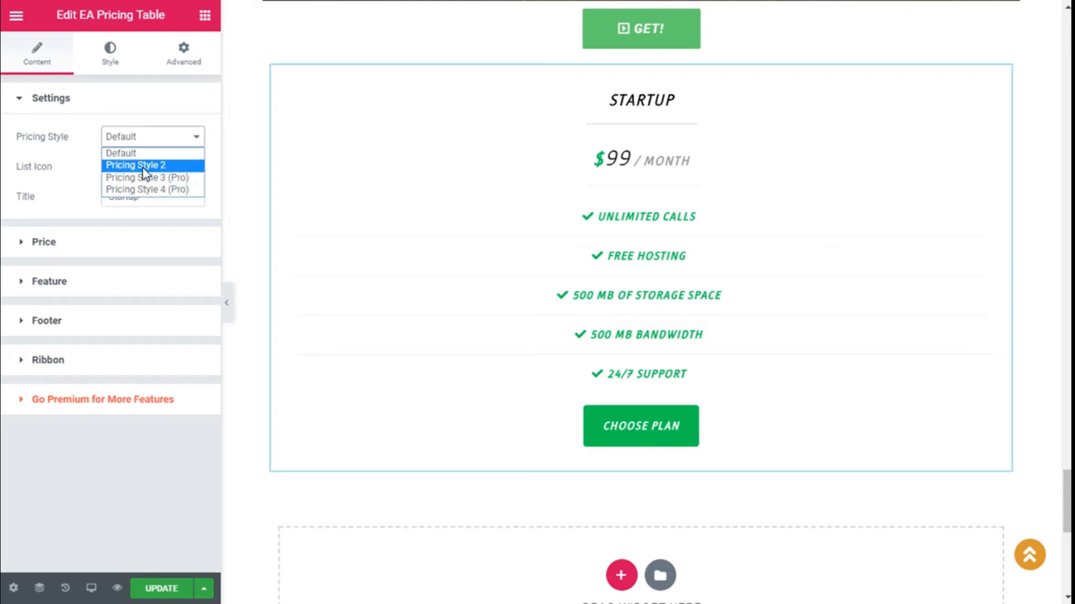
Step: Switch the pricing table to Pricing Style 2, keeping List Icon turned on
click(143, 167)
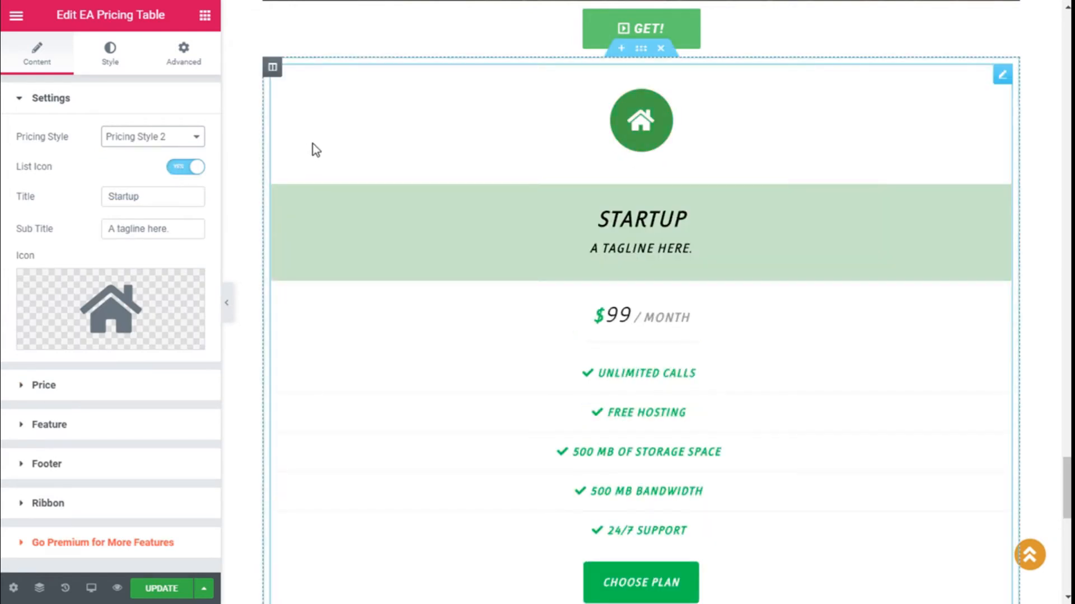
scroll(312, 145, down, 2)
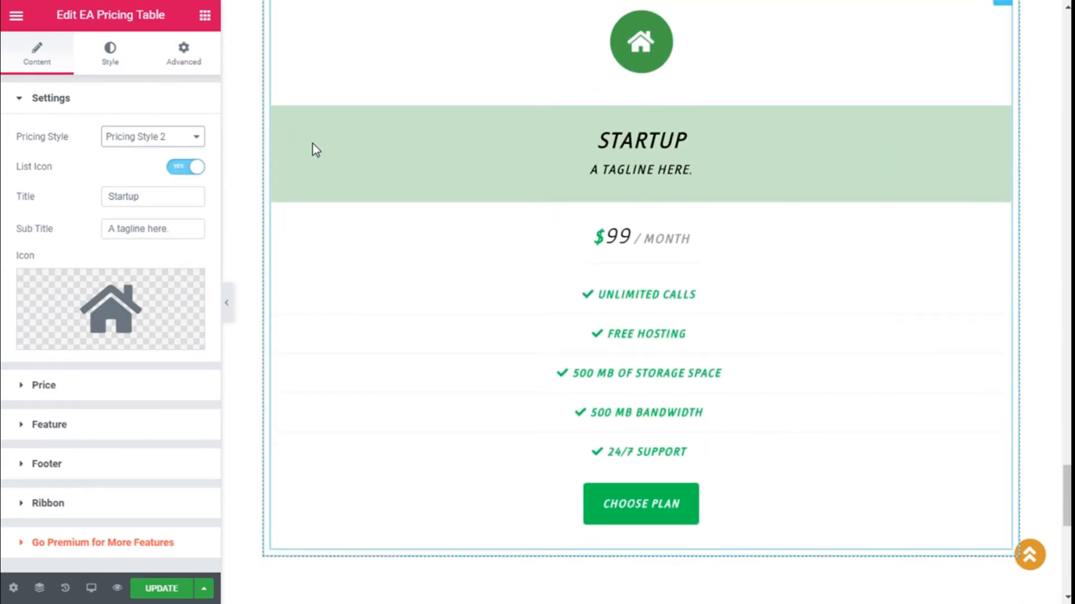
scroll(310, 145, up, 2)
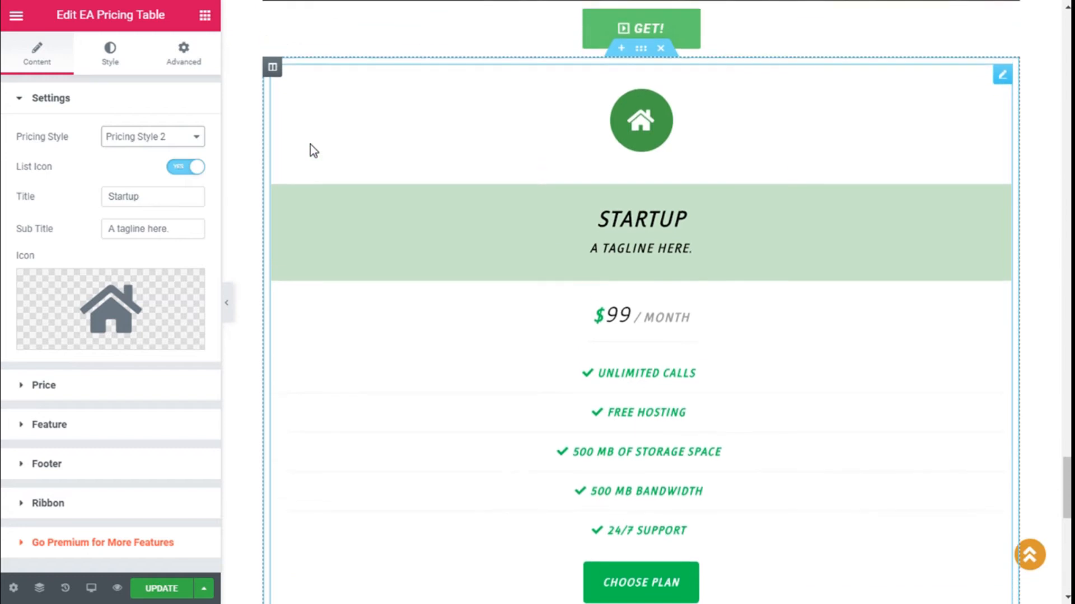
click(185, 170)
click(185, 168)
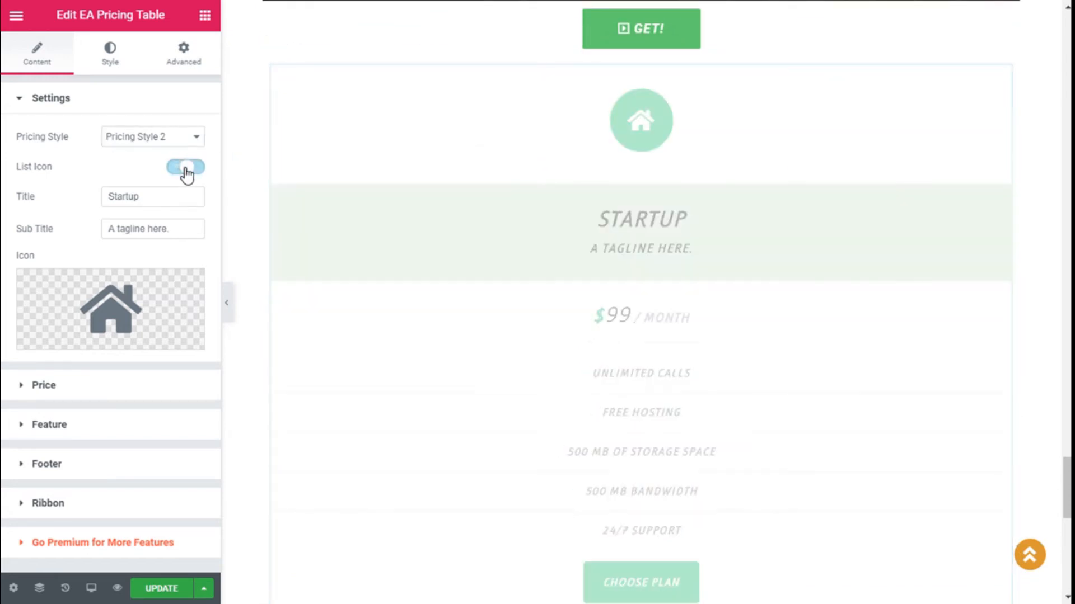
scroll(282, 123, down, 2)
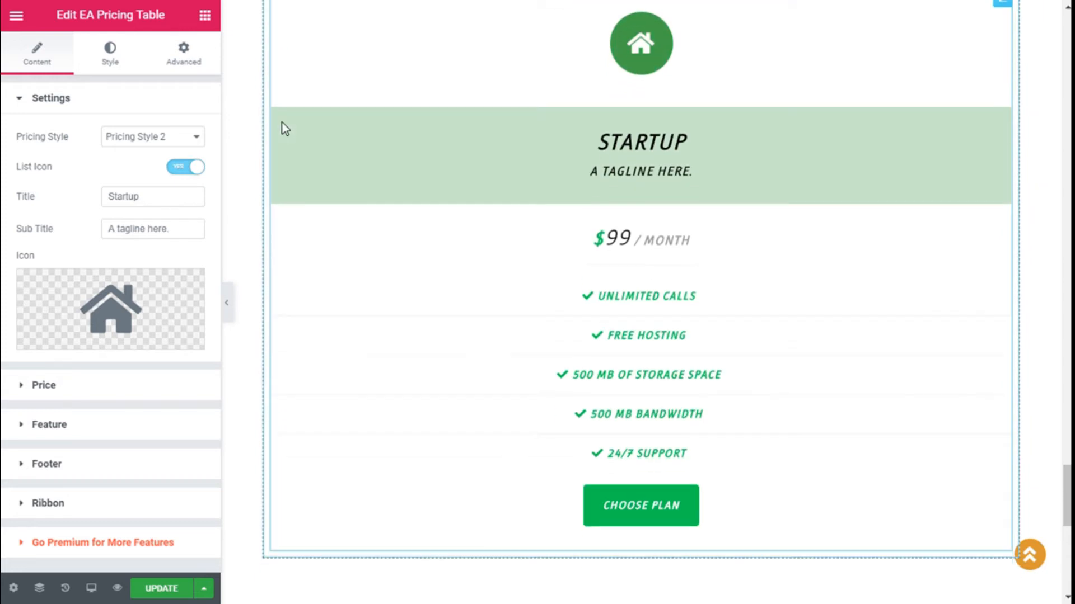
scroll(258, 163, up, 2)
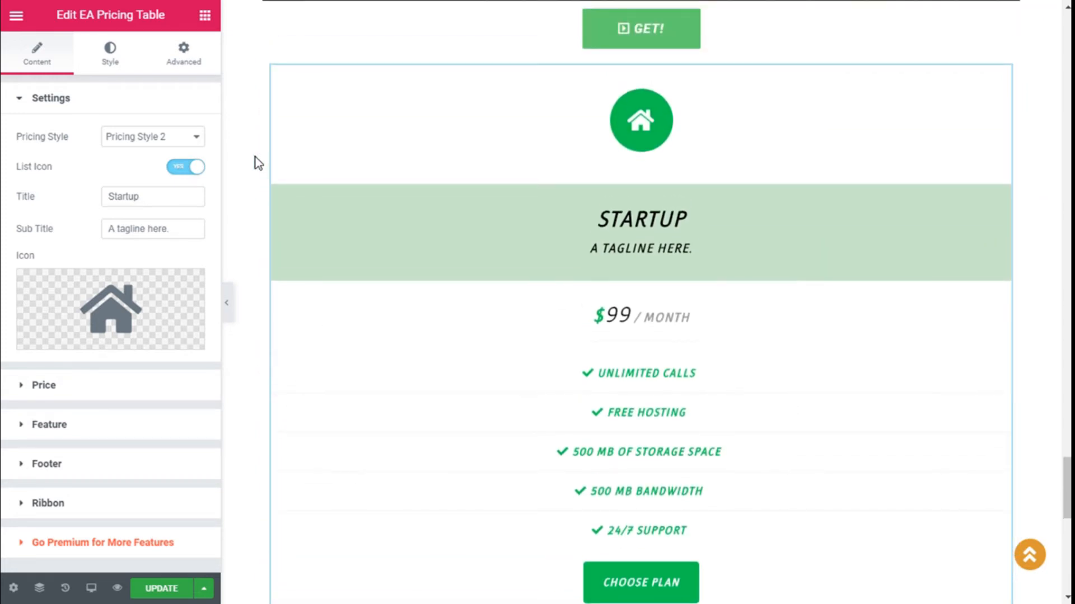
Step: Change the table title from Startup to 'Price table'
click(159, 198)
key(BackSpace)
key(BackSpace)
key(BackSpace)
key(BackSpace)
key(BackSpace)
key(BackSpace)
key(BackSpace)
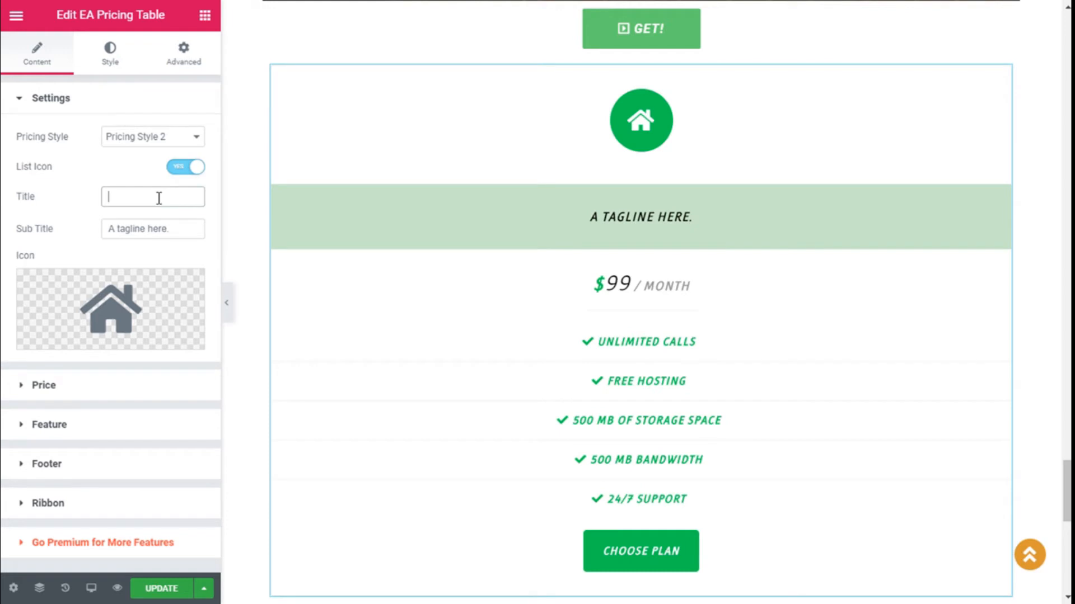
text(Pri)
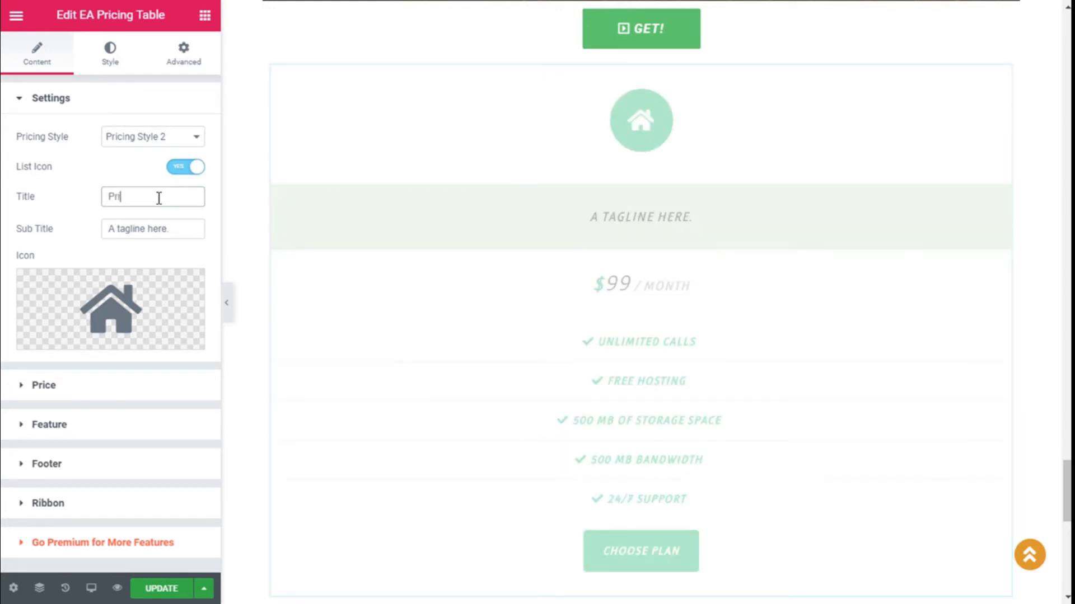
text(ce list)
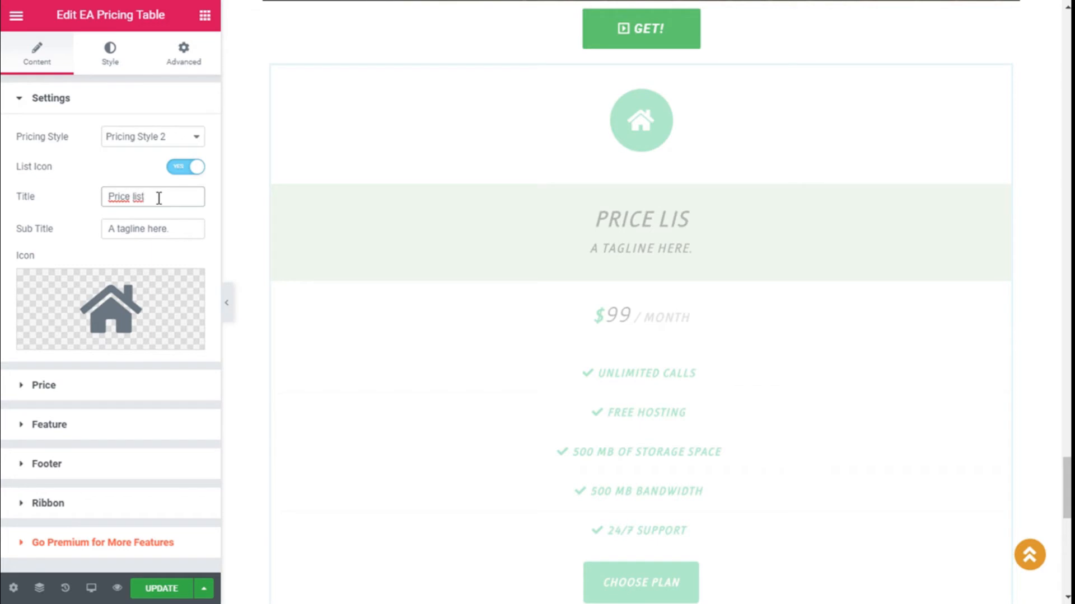
drag(146, 200, 134, 205)
text(table)
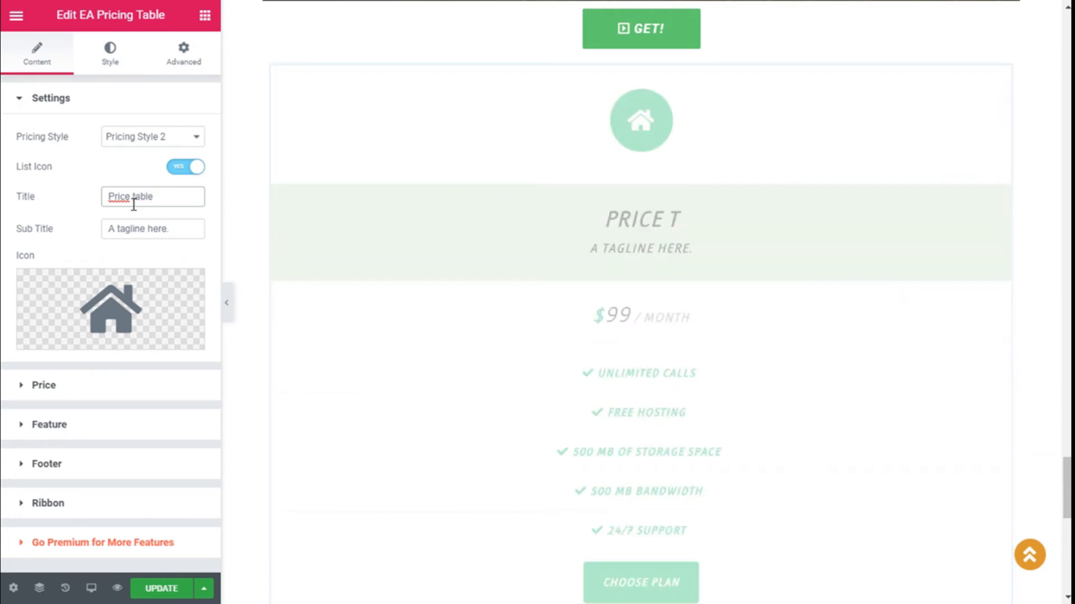
click(133, 234)
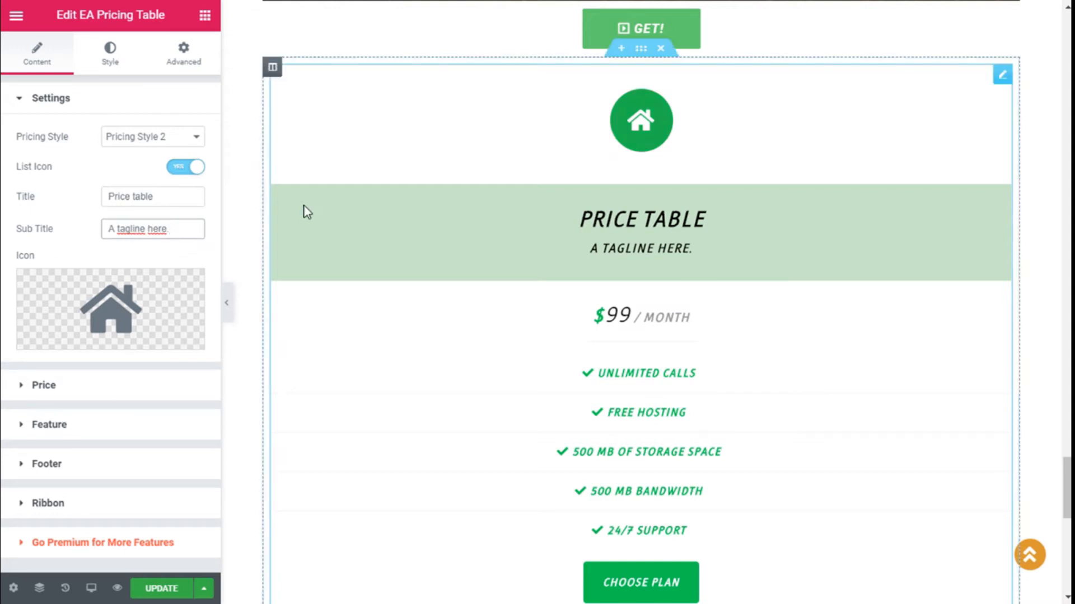
scroll(296, 218, down, 2)
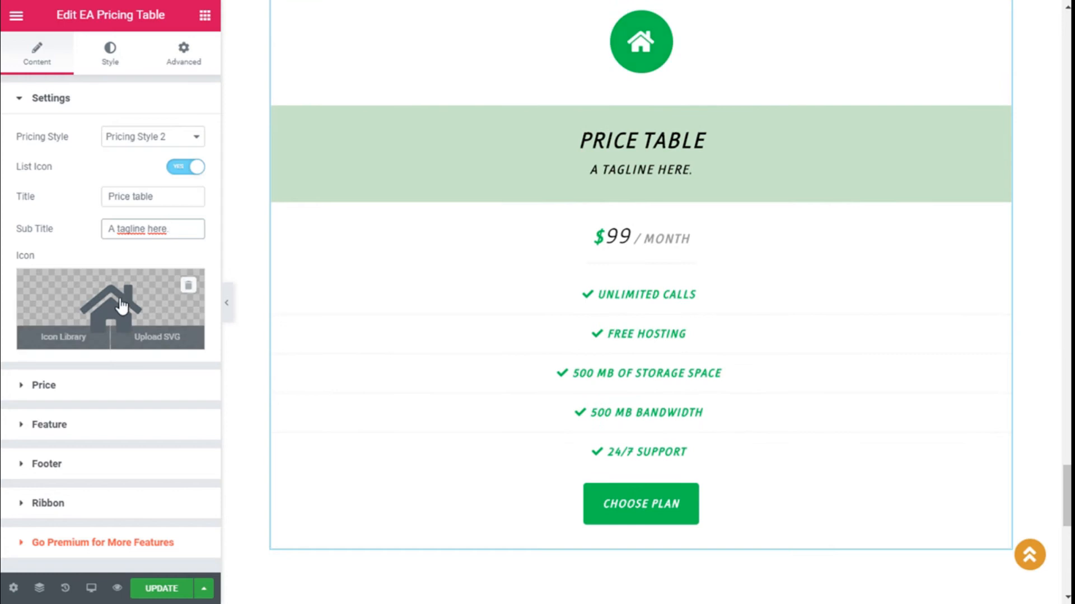
Step: Replace the house icon with the Gem icon from the Icon Library
click(56, 335)
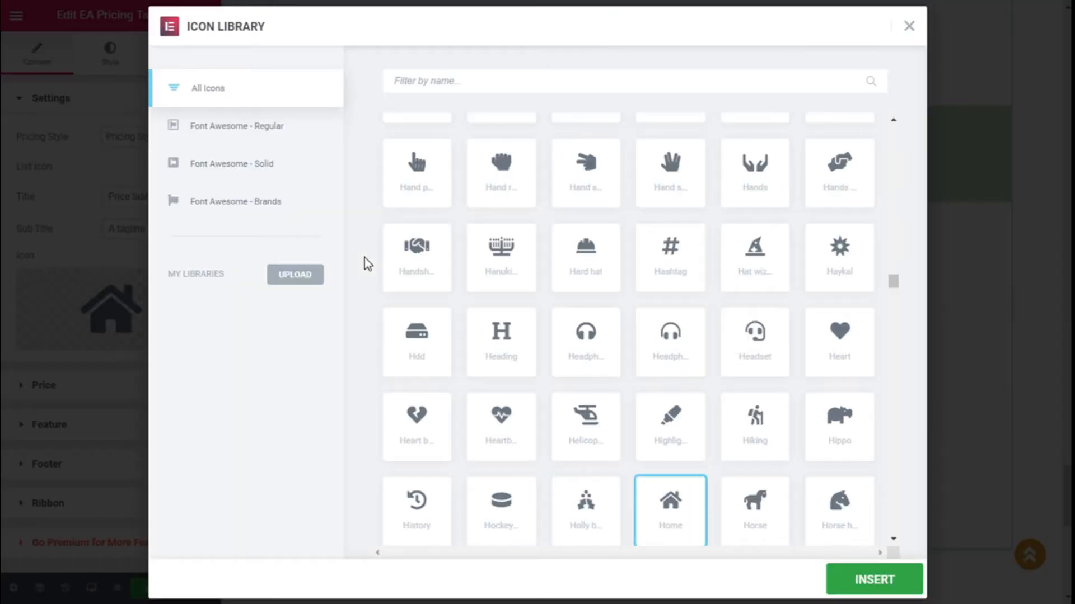
scroll(706, 358, up, 3)
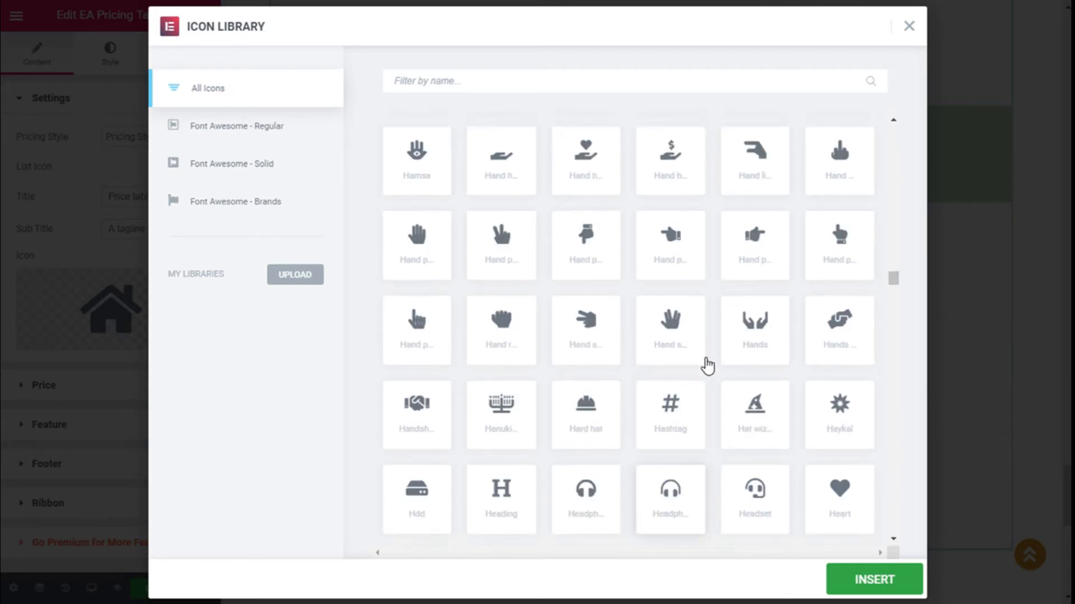
scroll(707, 366, up, 12)
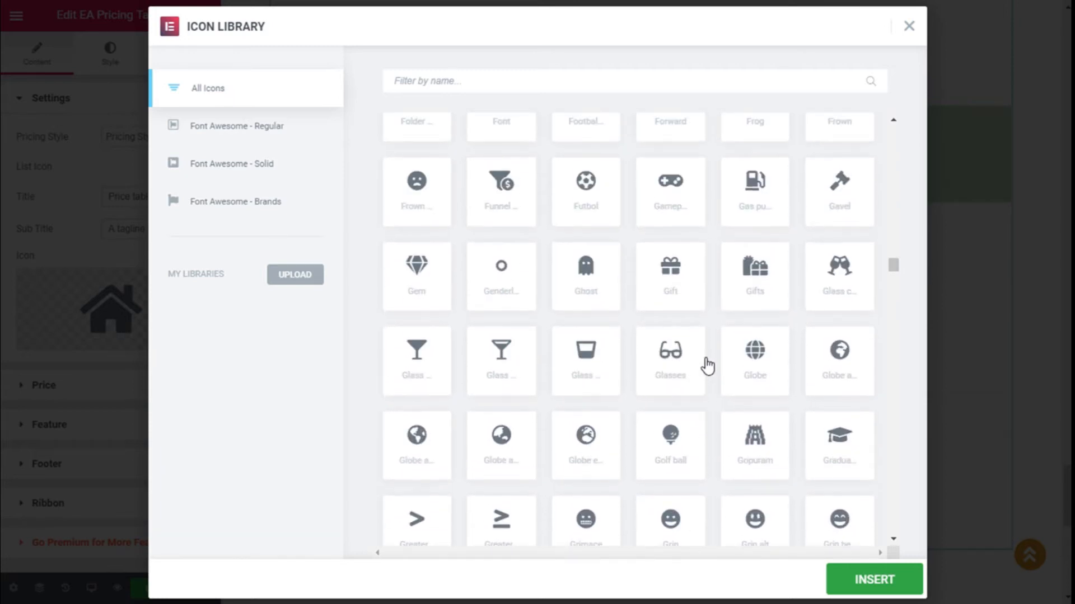
click(422, 282)
click(868, 581)
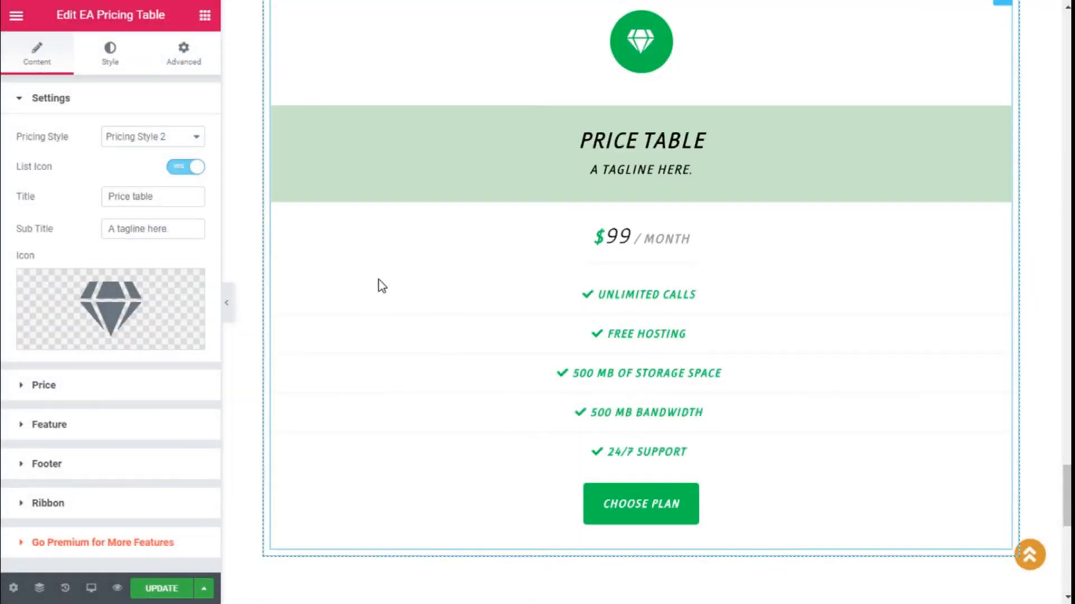
scroll(378, 284, up, 2)
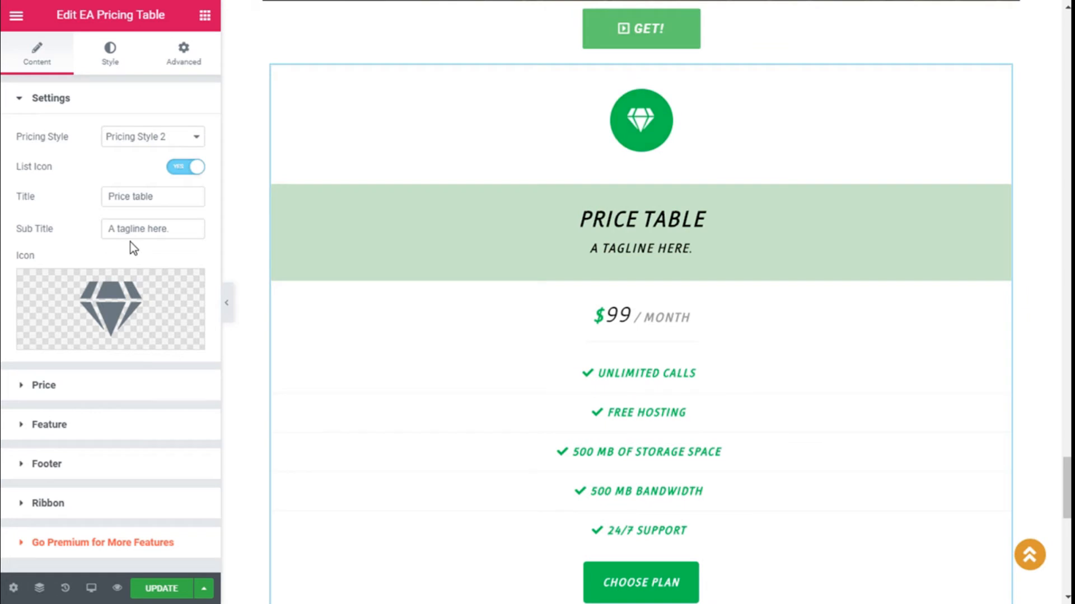
Step: Change the regular price from 99 to 5 in the Price section
click(25, 104)
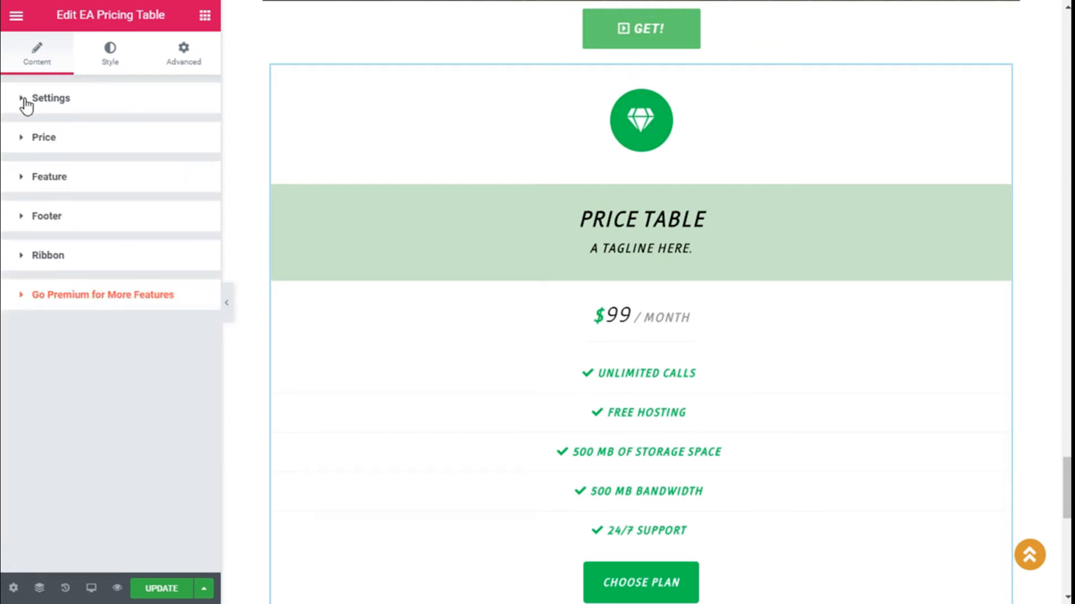
click(25, 143)
click(133, 175)
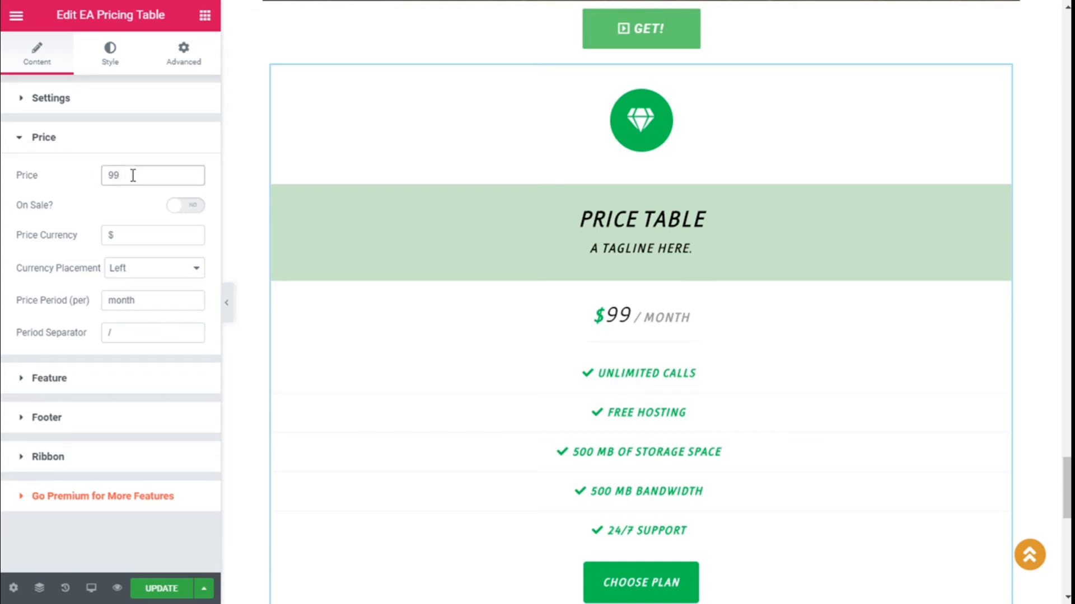
key(BackSpace)
key(BackSpace)
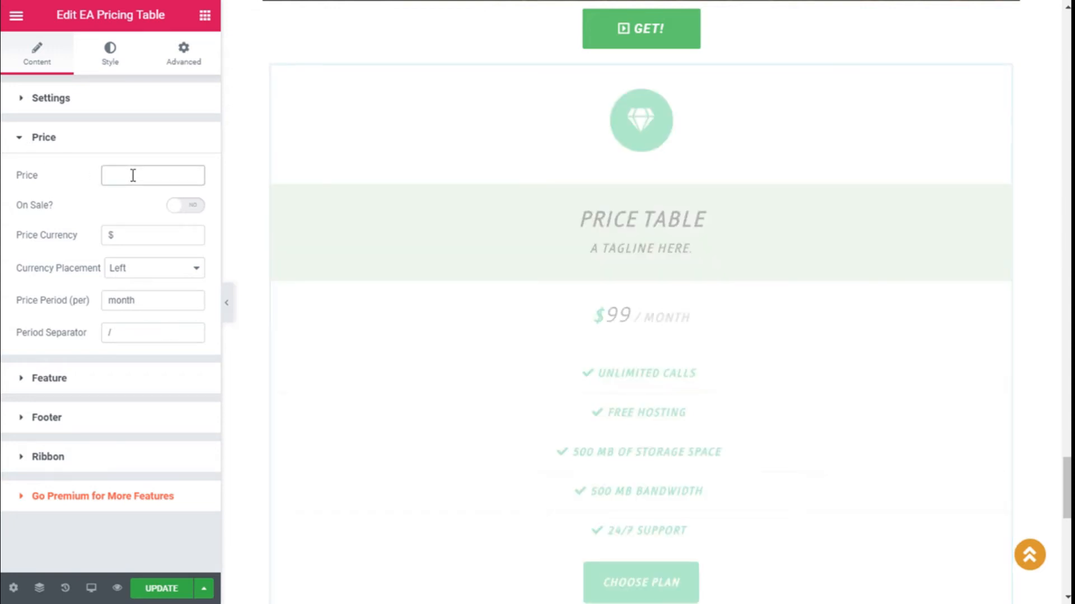
text(5)
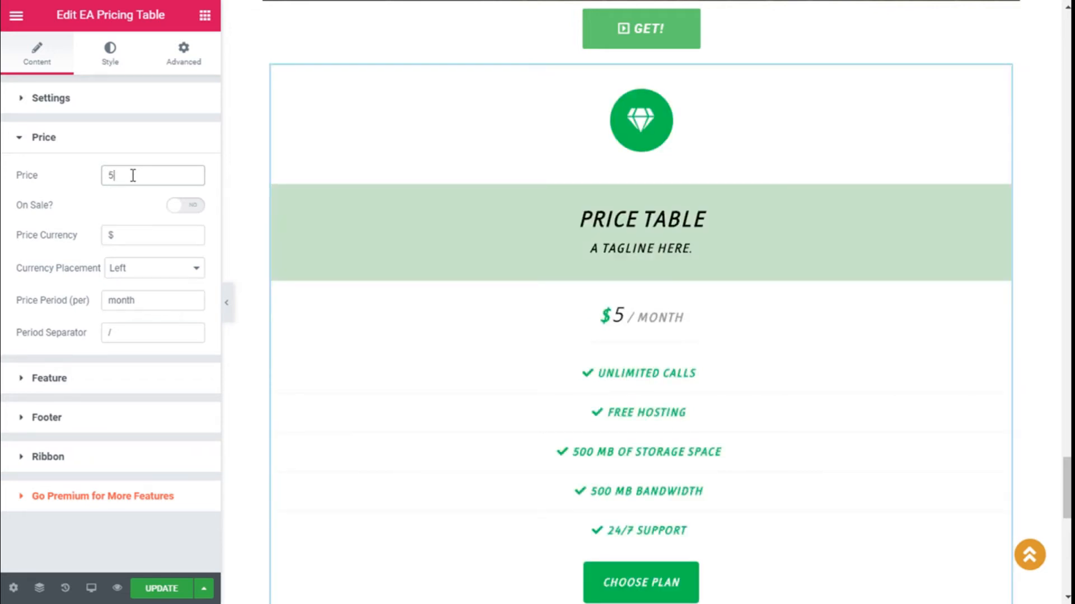
Step: Turn On Sale on and set the sale price to 4
click(184, 206)
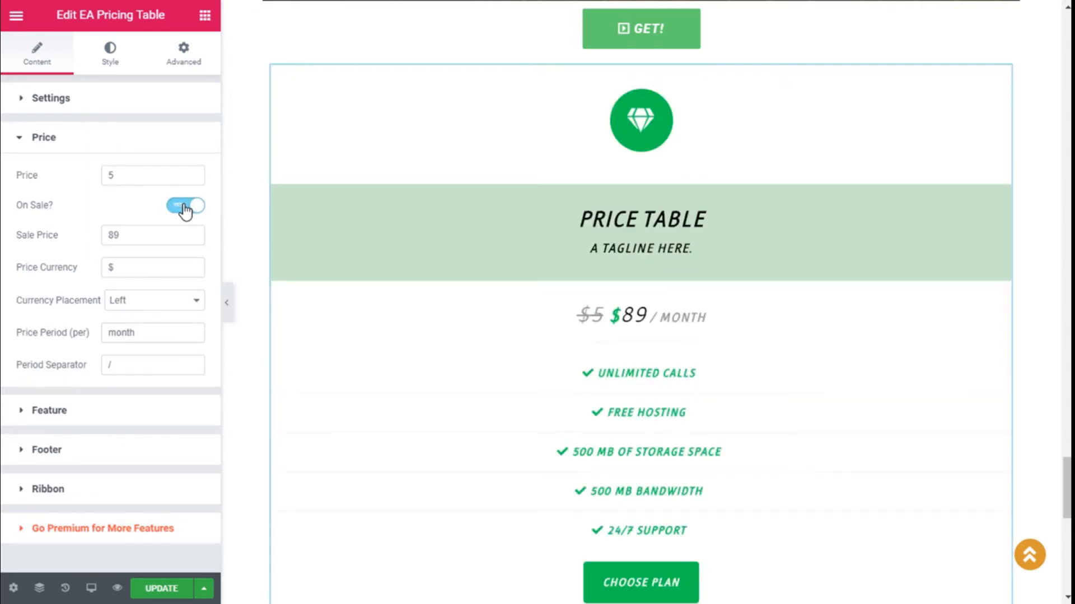
click(134, 234)
key(BackSpace)
key(BackSpace)
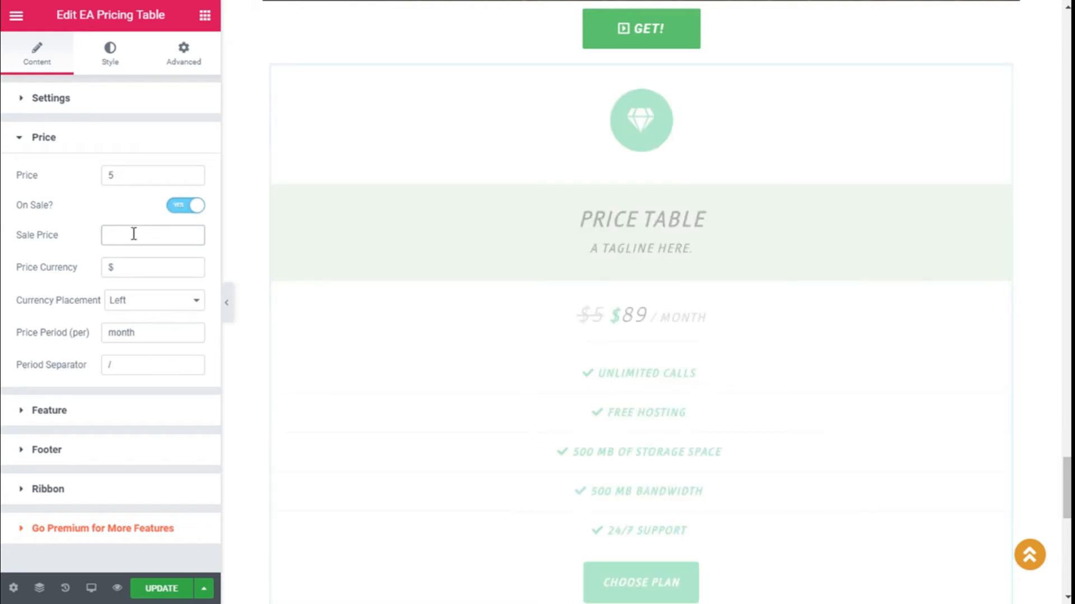
text(6)
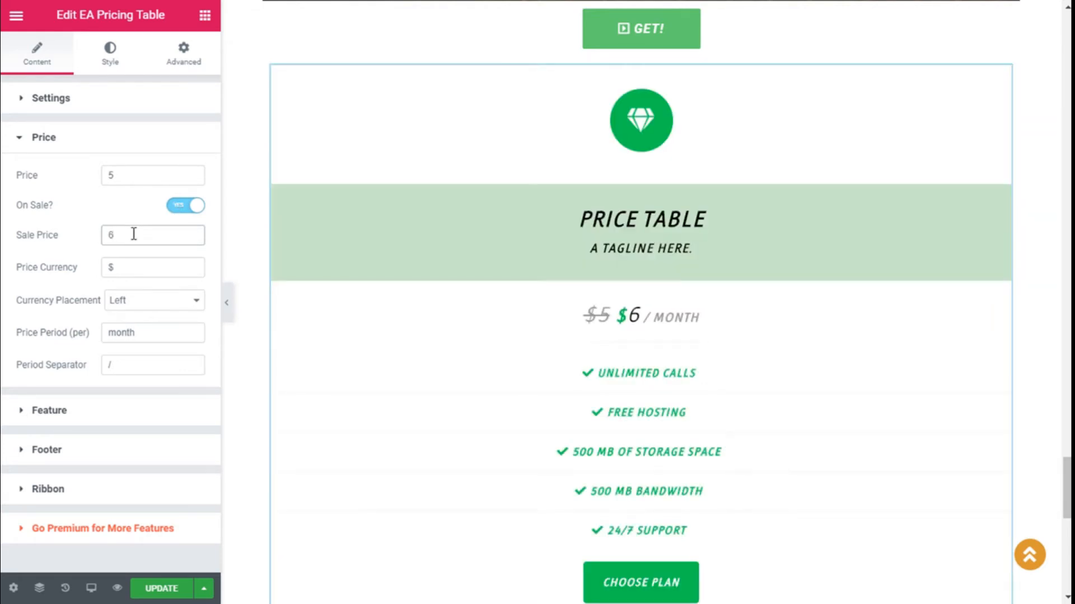
key(BackSpace)
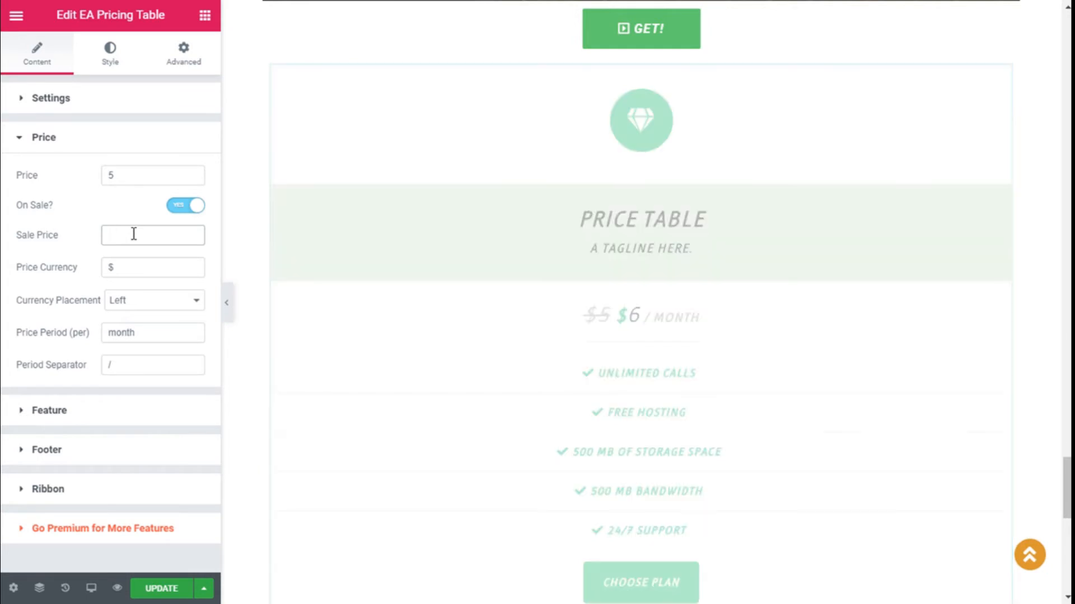
text(4)
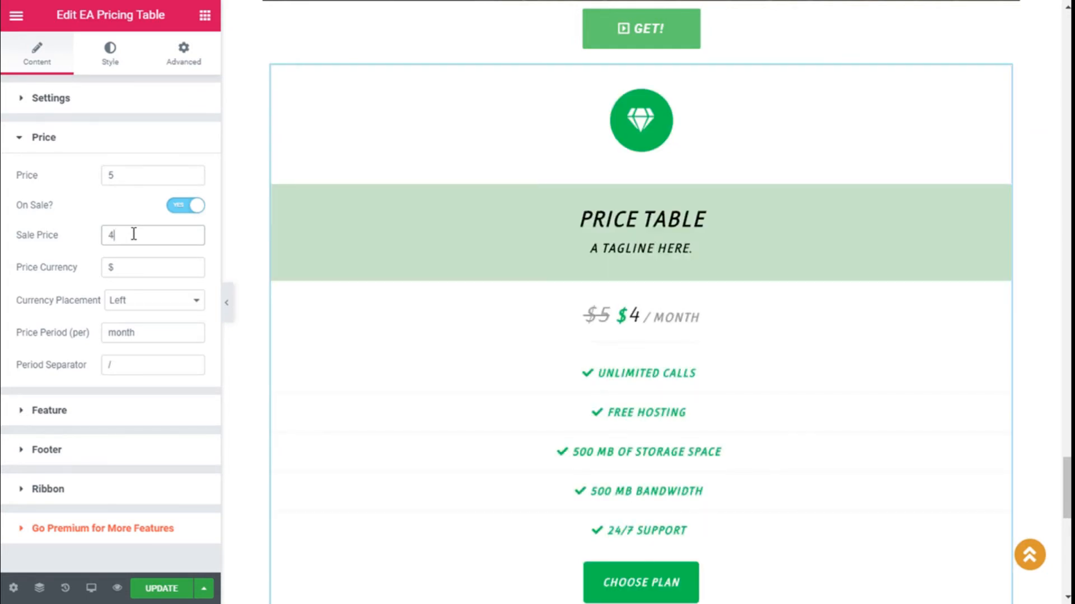
Step: Keep the currency symbol placed to the left of the price
click(125, 264)
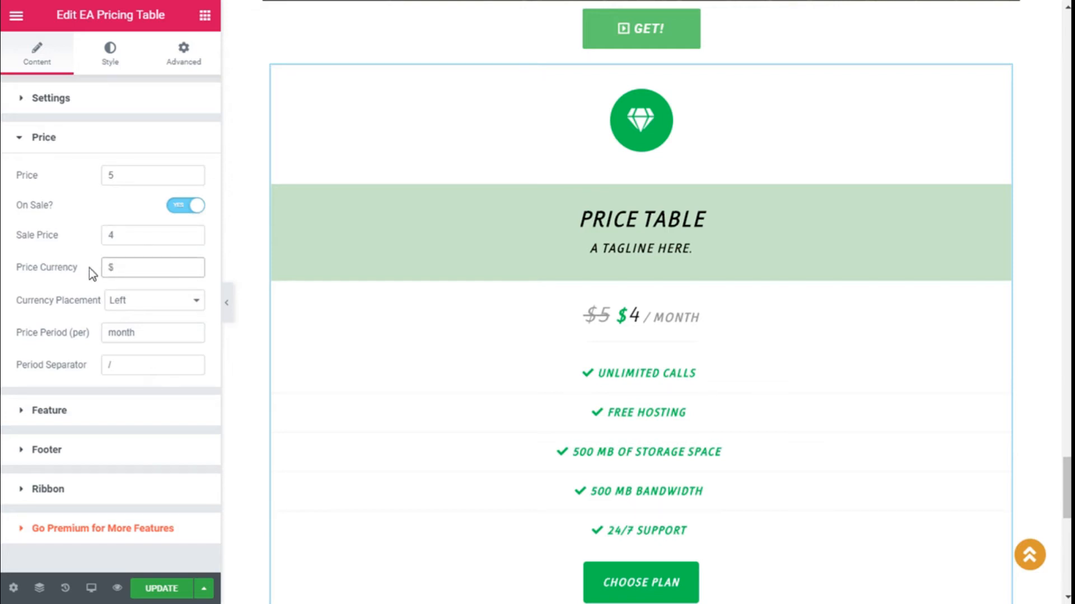
click(138, 300)
click(132, 329)
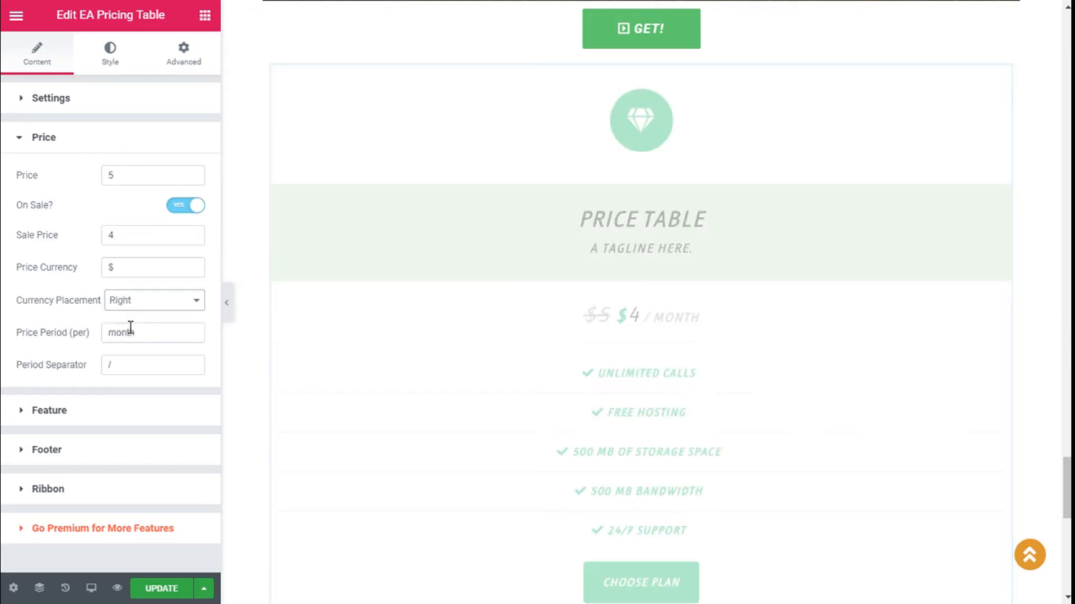
click(140, 311)
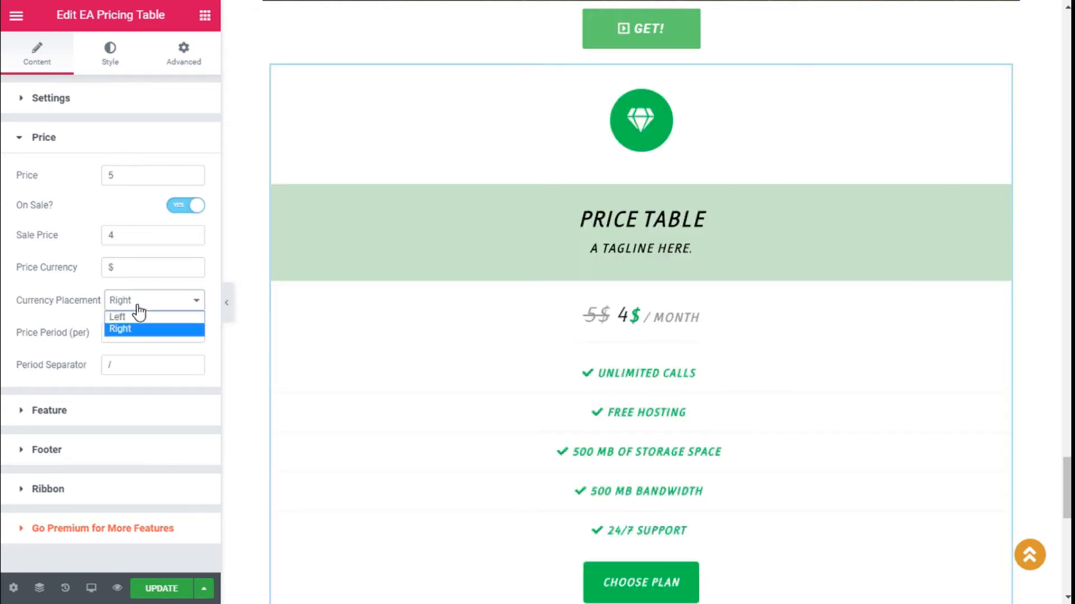
click(134, 314)
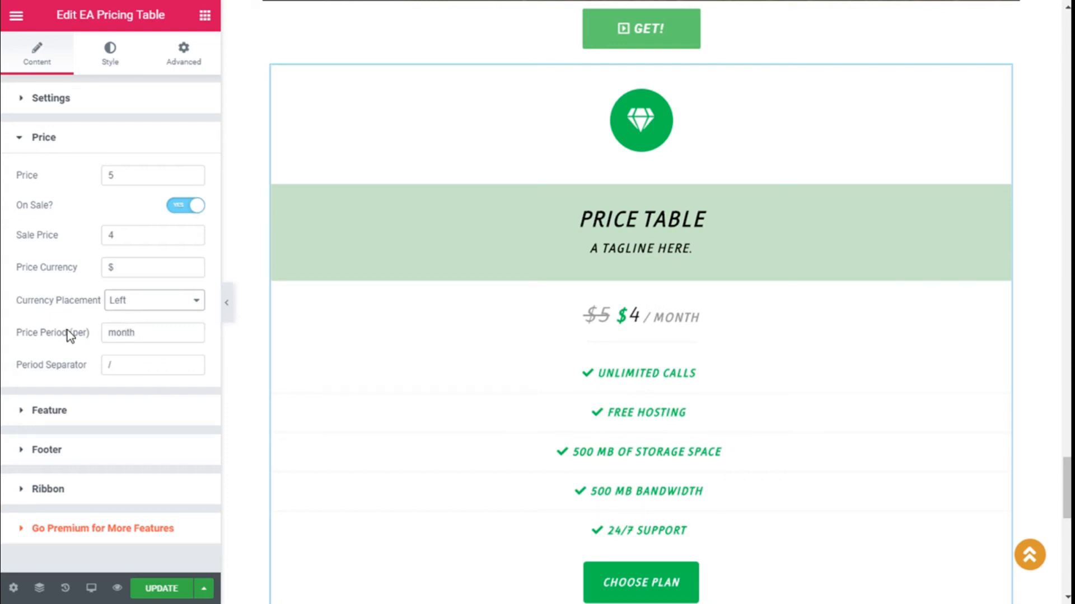
Step: Set the billing period to year with a '/' separator
click(134, 332)
key(BackSpace)
key(BackSpace)
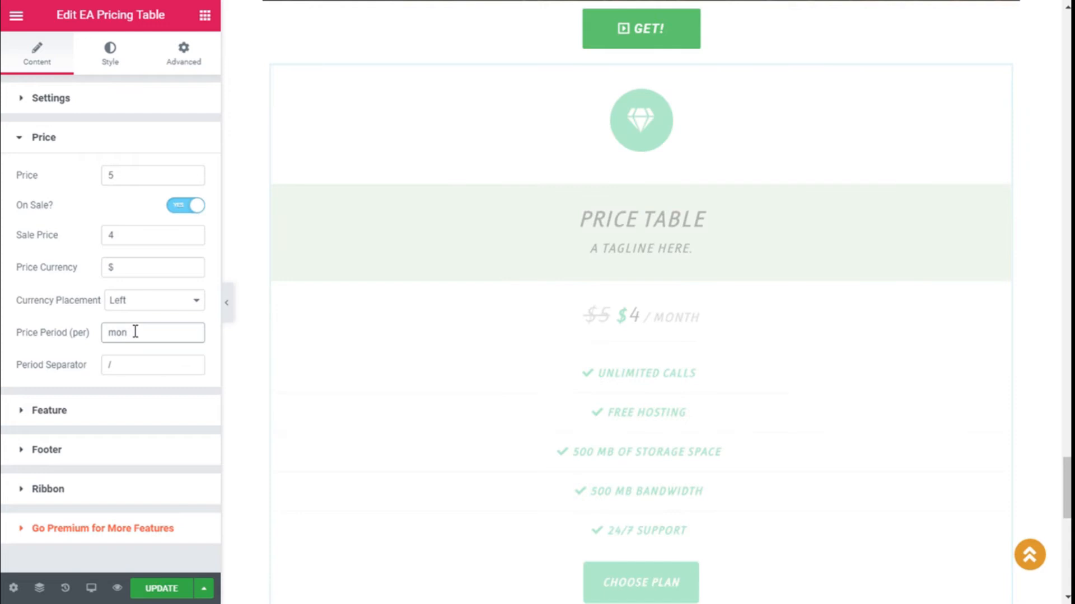
text(your)
key(BackSpace)
key(BackSpace)
key(BackSpace)
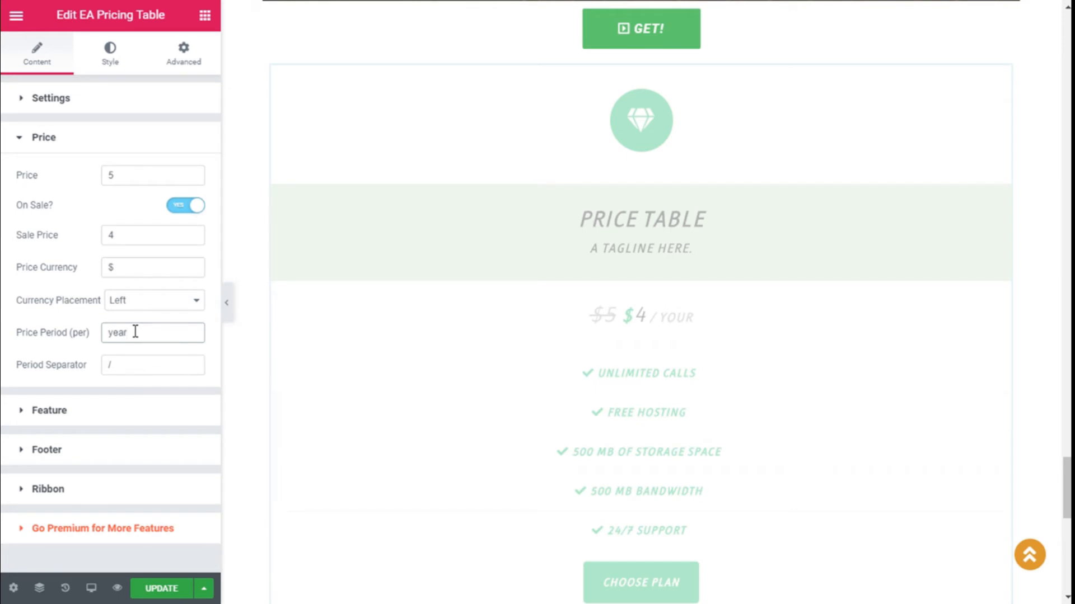
click(126, 359)
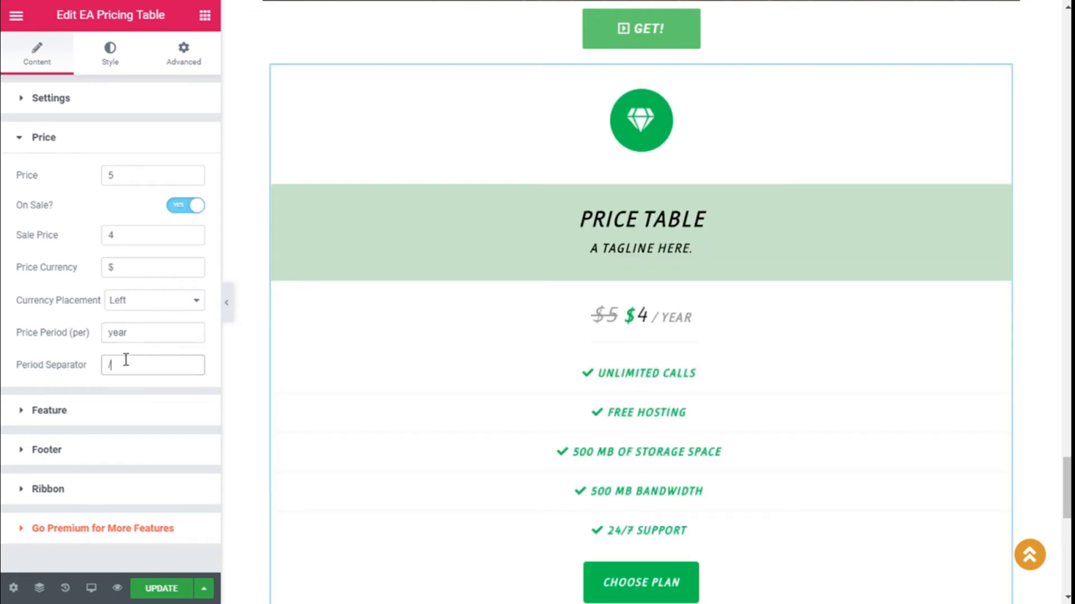
key(BackSpace)
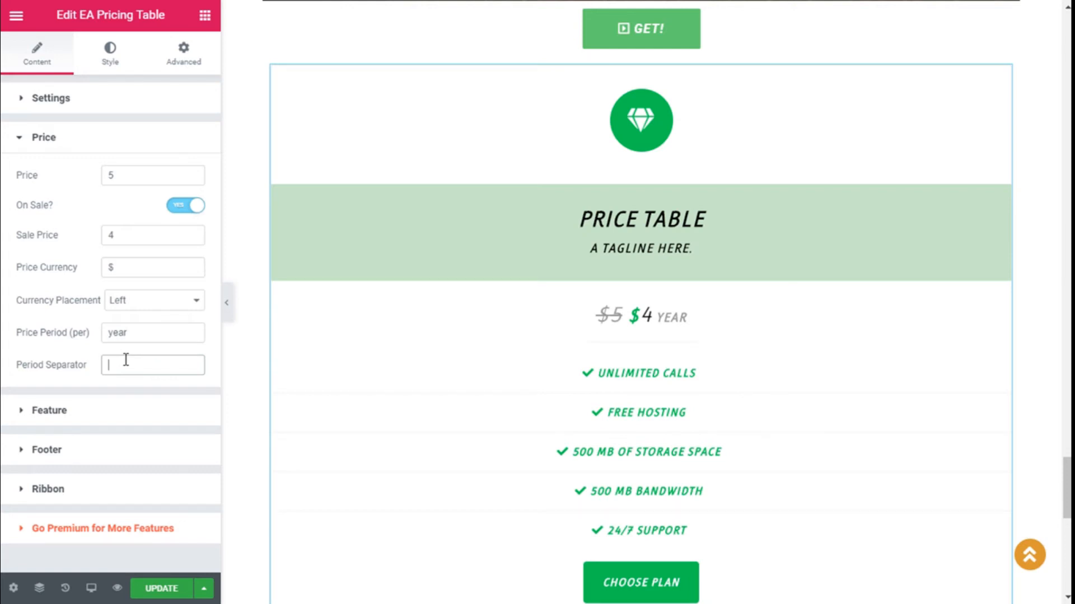
text(/)
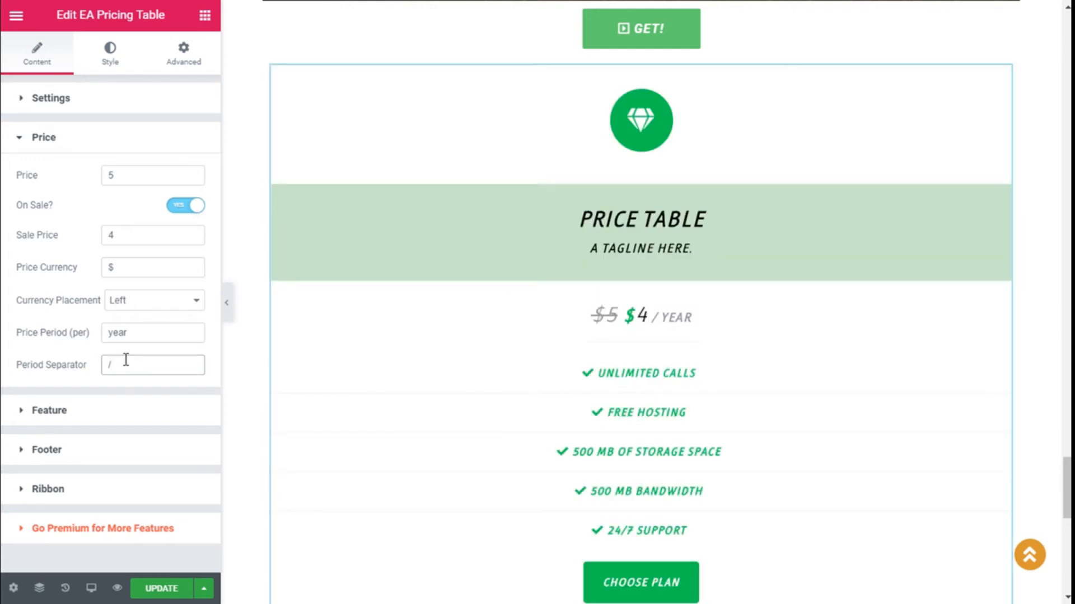
click(21, 140)
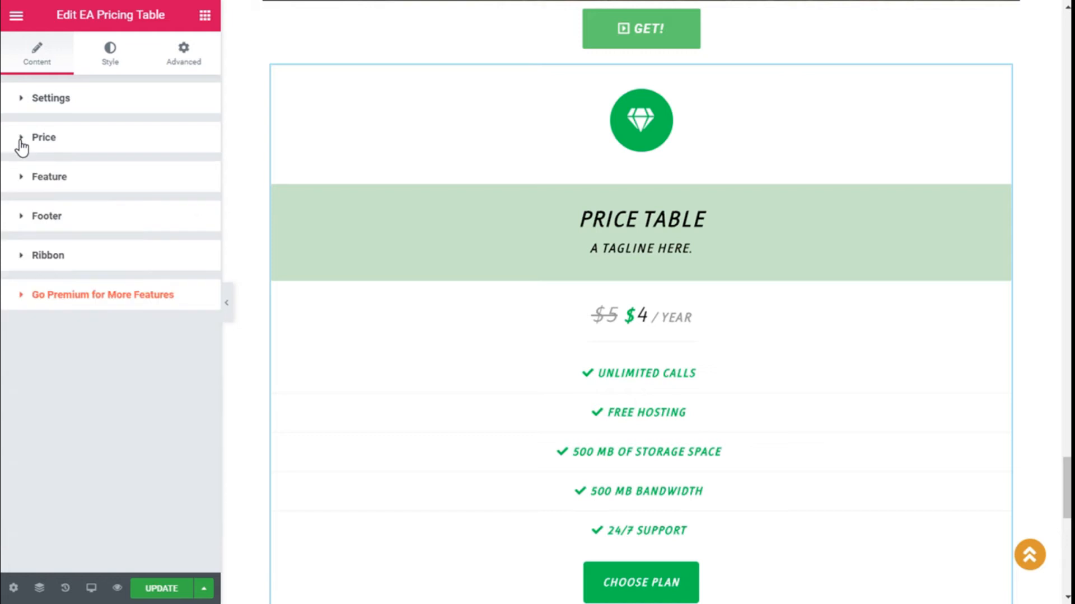
Step: Add a sixth 'Pricing table list item' feature, leaving Item Active switched on
click(66, 176)
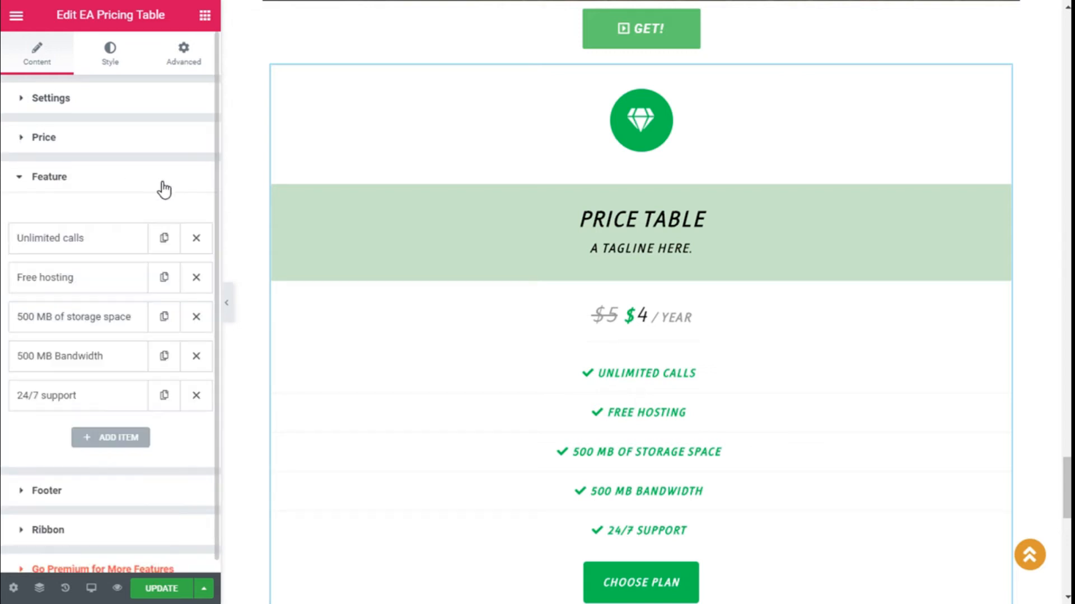
scroll(160, 188, down, 1)
scroll(703, 314, down, 3)
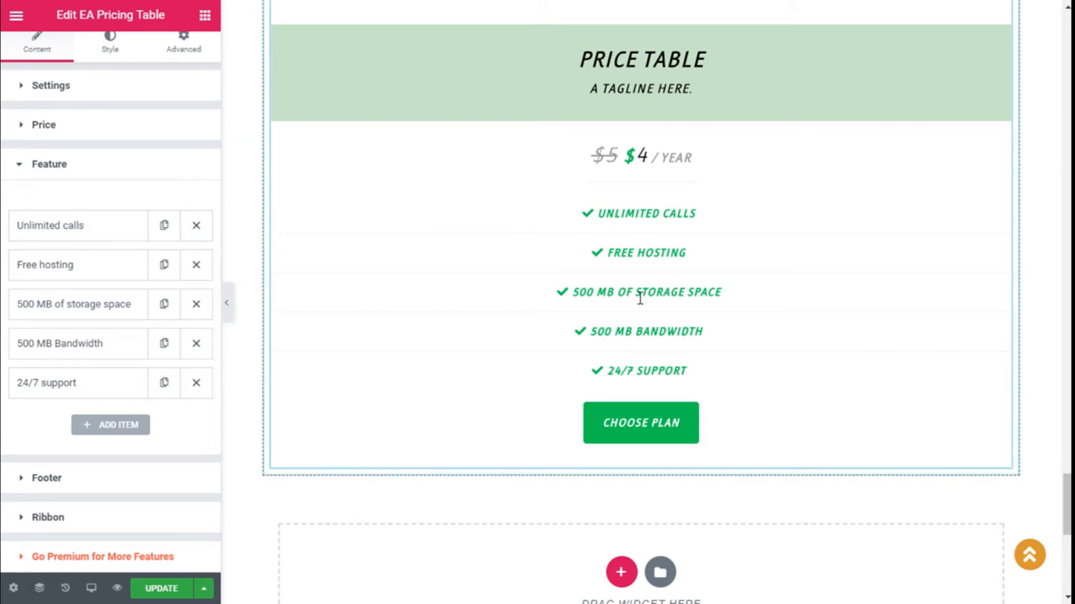
click(118, 425)
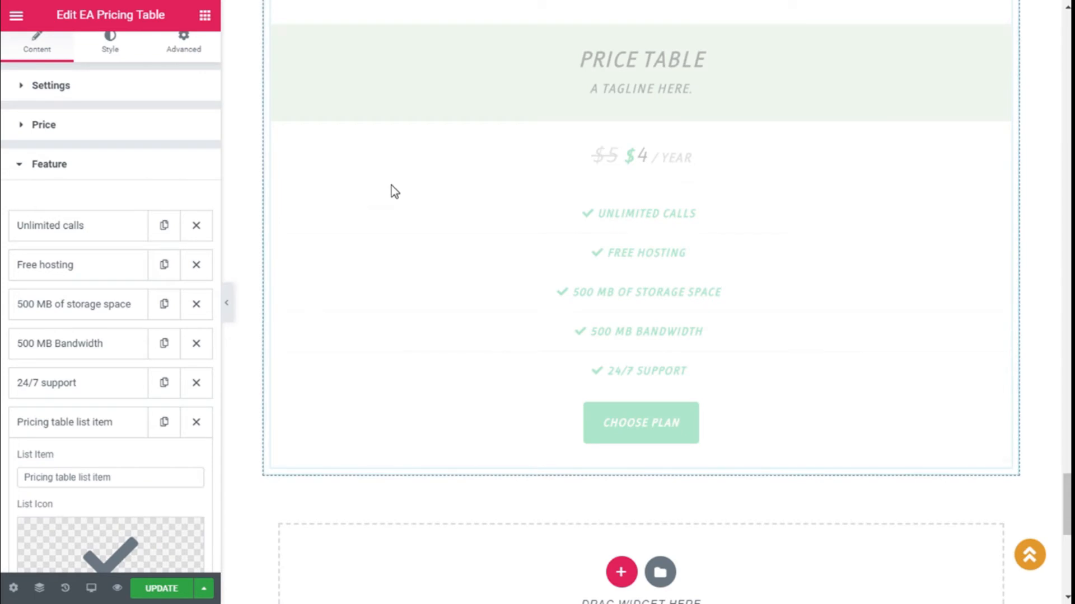
scroll(414, 196, down, 2)
scroll(161, 436, down, 4)
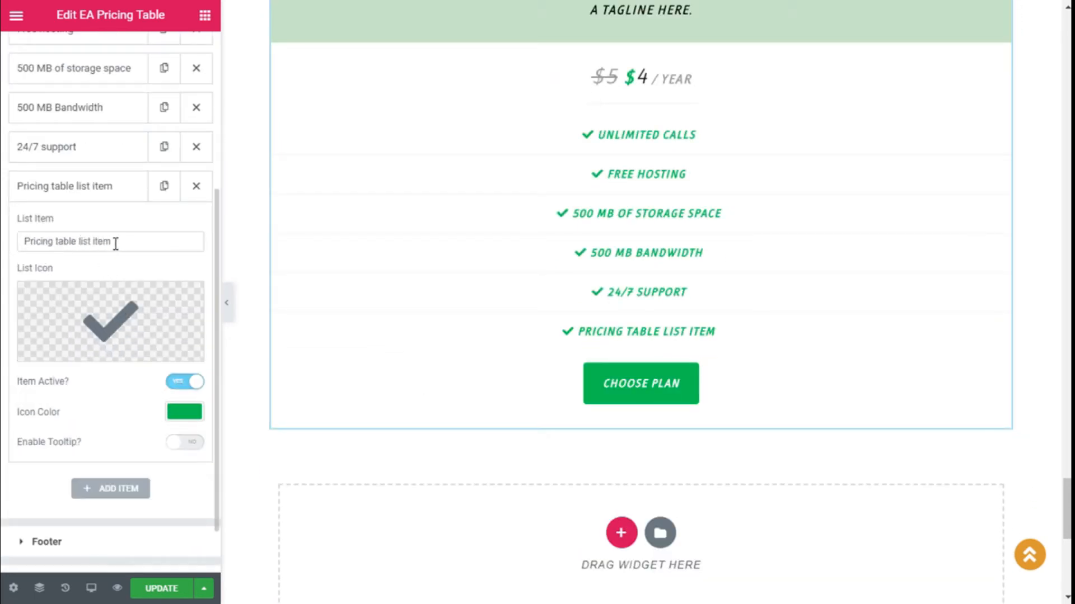
mouse_move(112, 341)
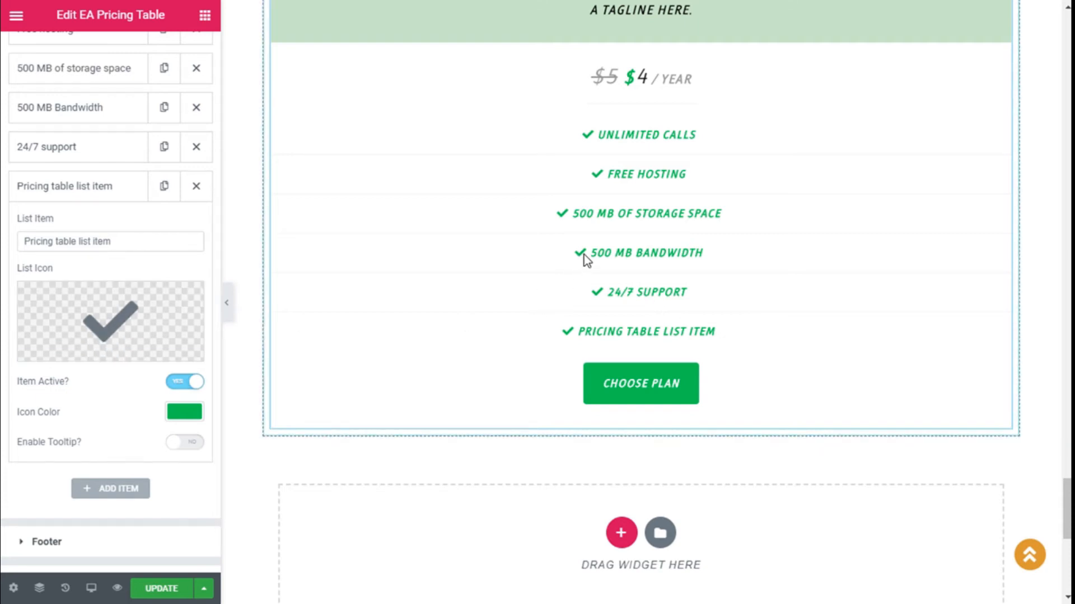
click(182, 386)
click(183, 386)
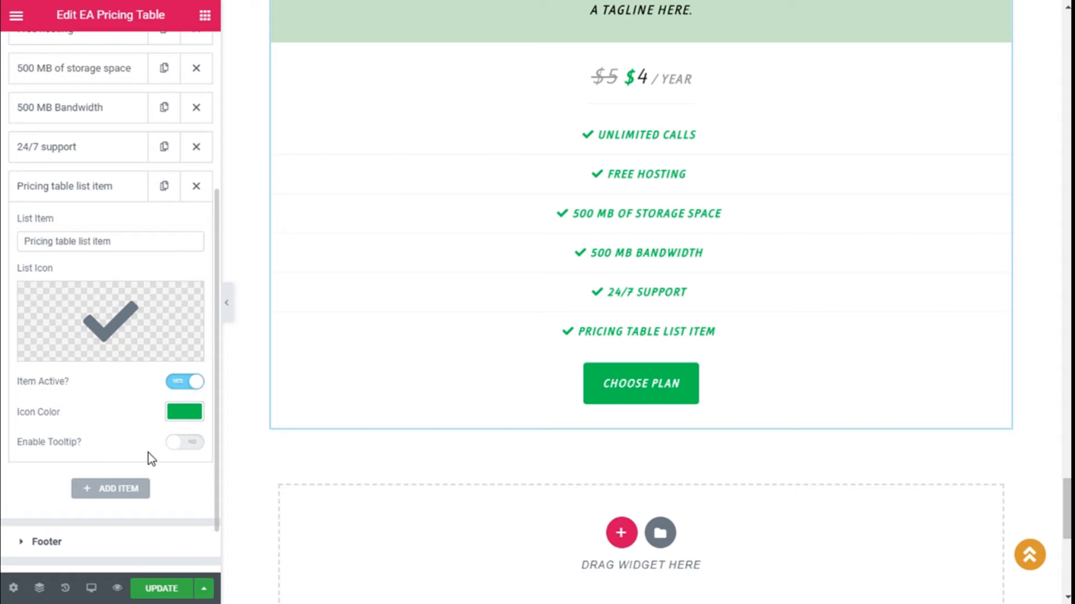
Step: Enable a tooltip on the list item, keeping its Tooltip Arrow on
click(186, 443)
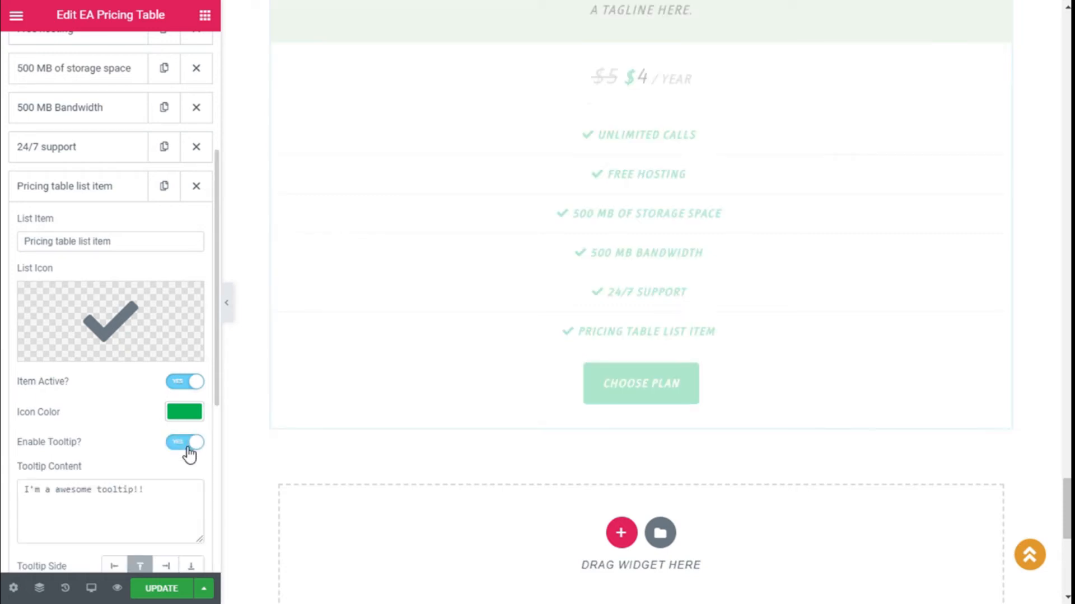
scroll(171, 353, down, 1)
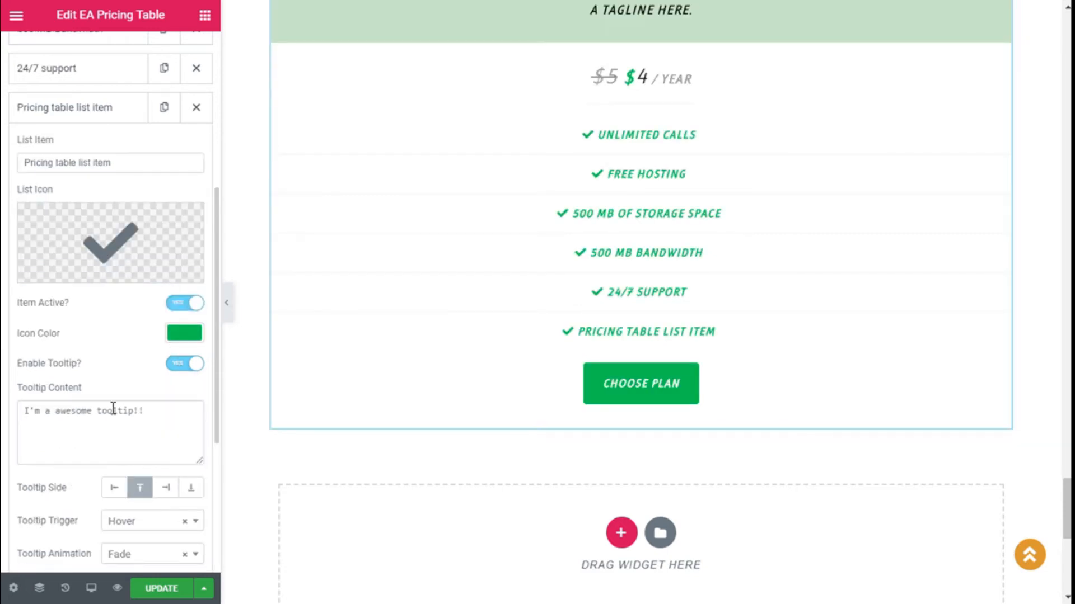
scroll(278, 348, down, 1)
scroll(154, 425, down, 1)
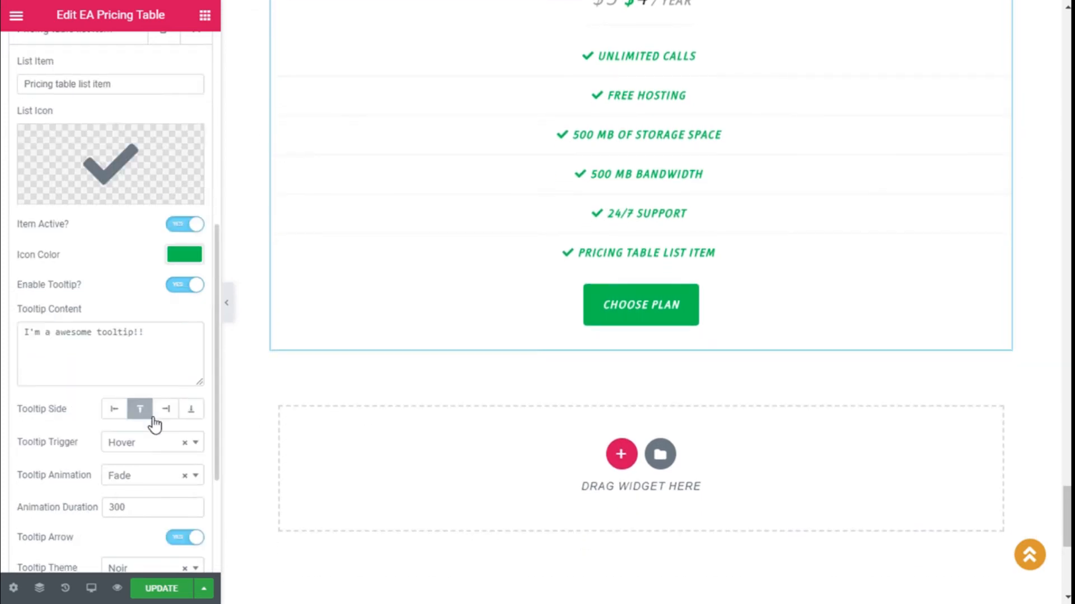
scroll(167, 433, down, 1)
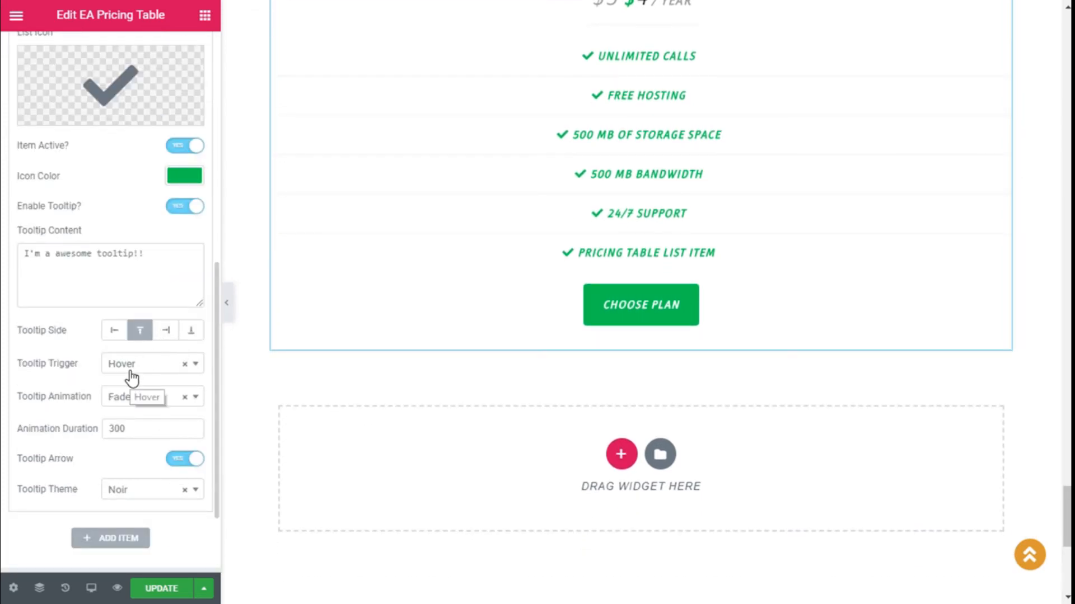
mouse_move(612, 256)
click(179, 466)
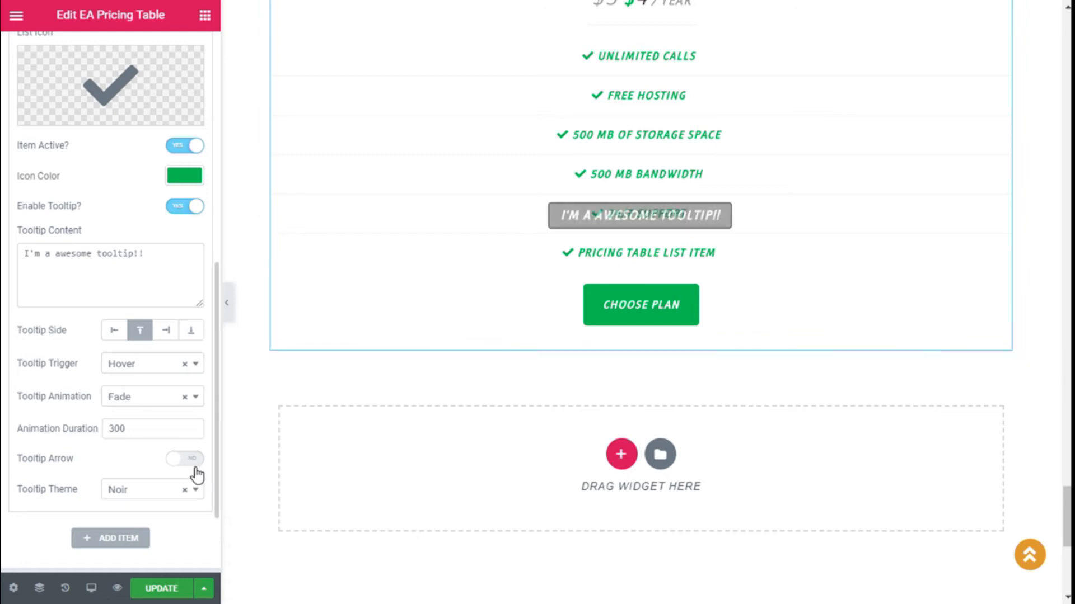
click(194, 468)
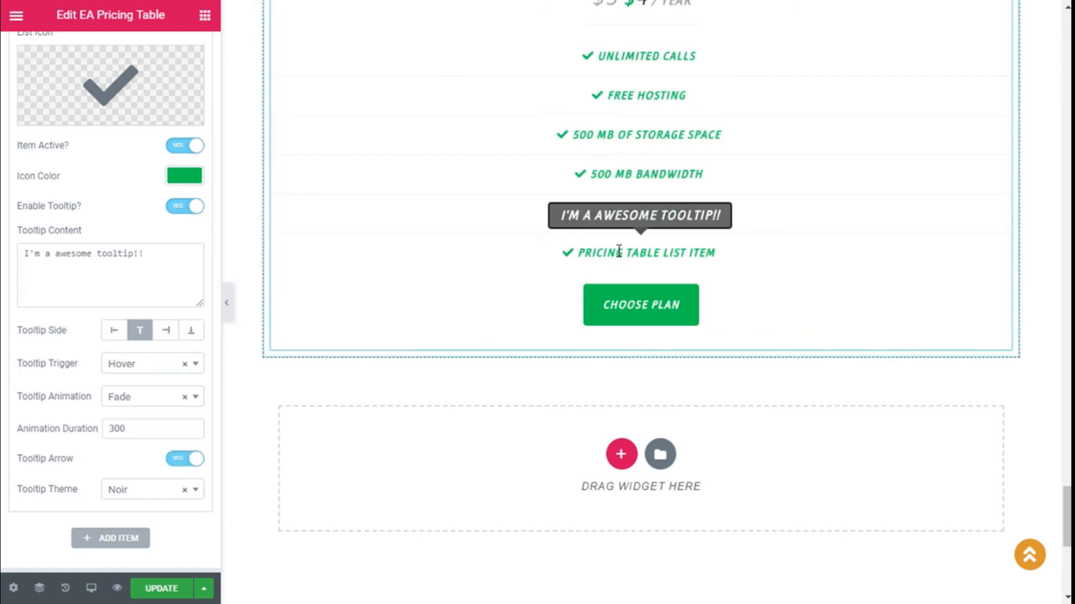
Step: Set the tooltip theme to Punk
click(140, 492)
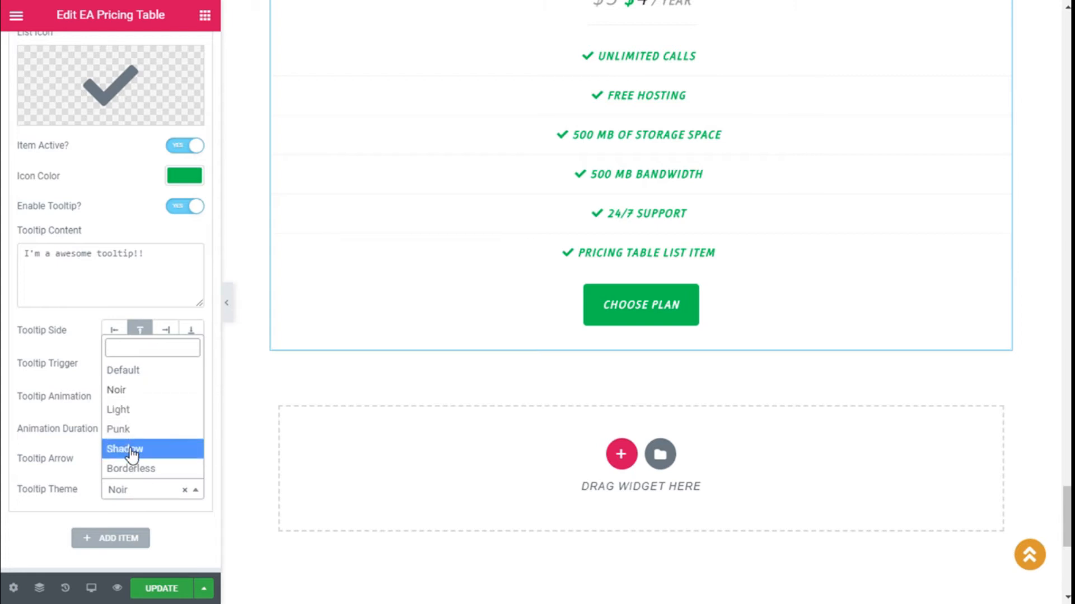
click(127, 429)
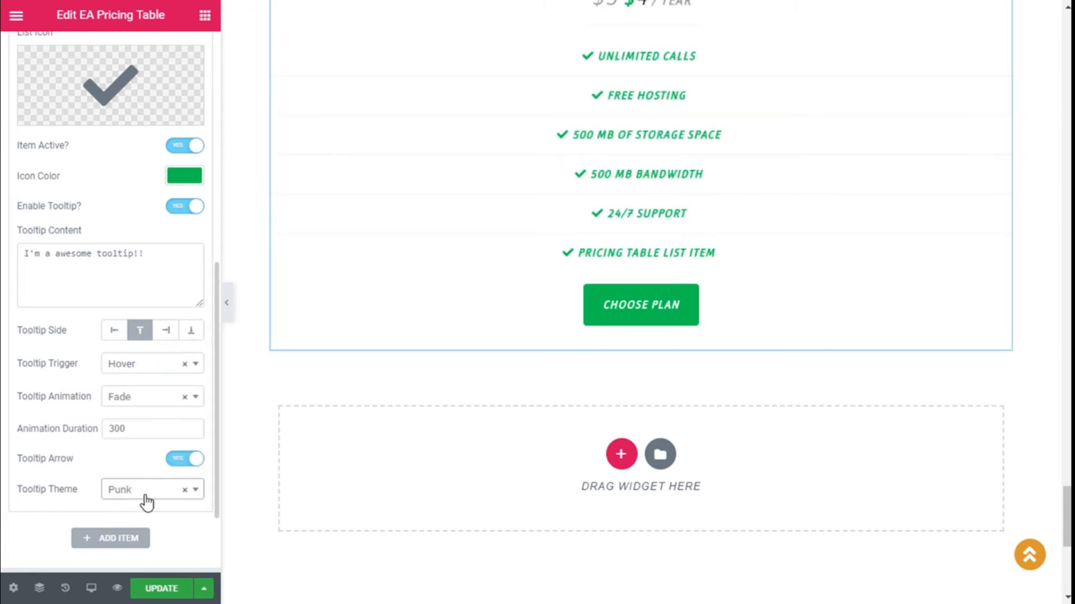
scroll(129, 462, up, 1)
scroll(129, 462, down, 3)
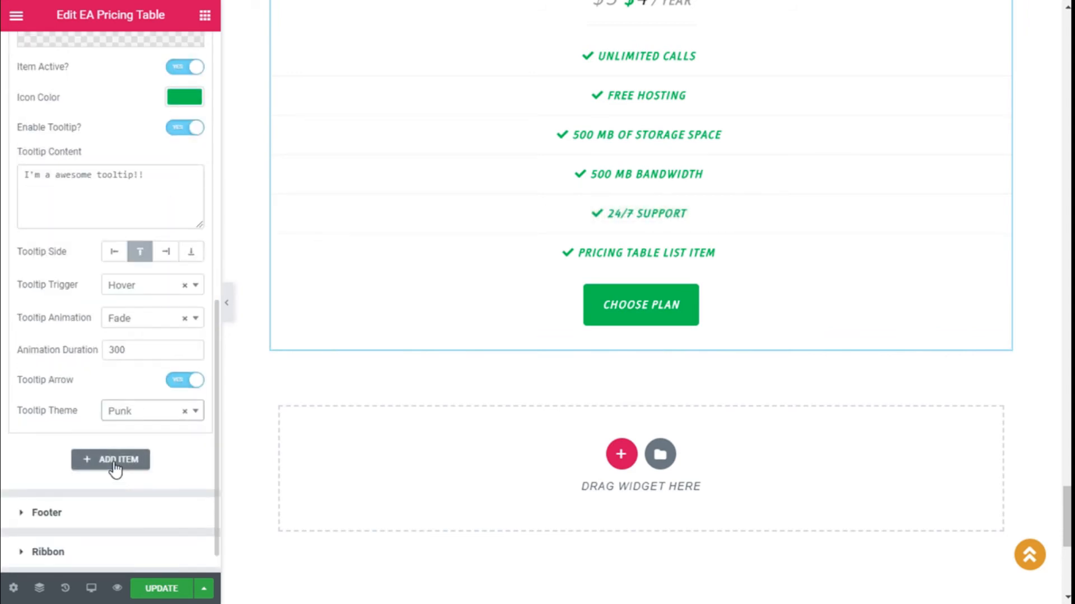
Step: Add a seventh 'Pricing table list item' feature, then collapse its entry and the Feature section
click(115, 466)
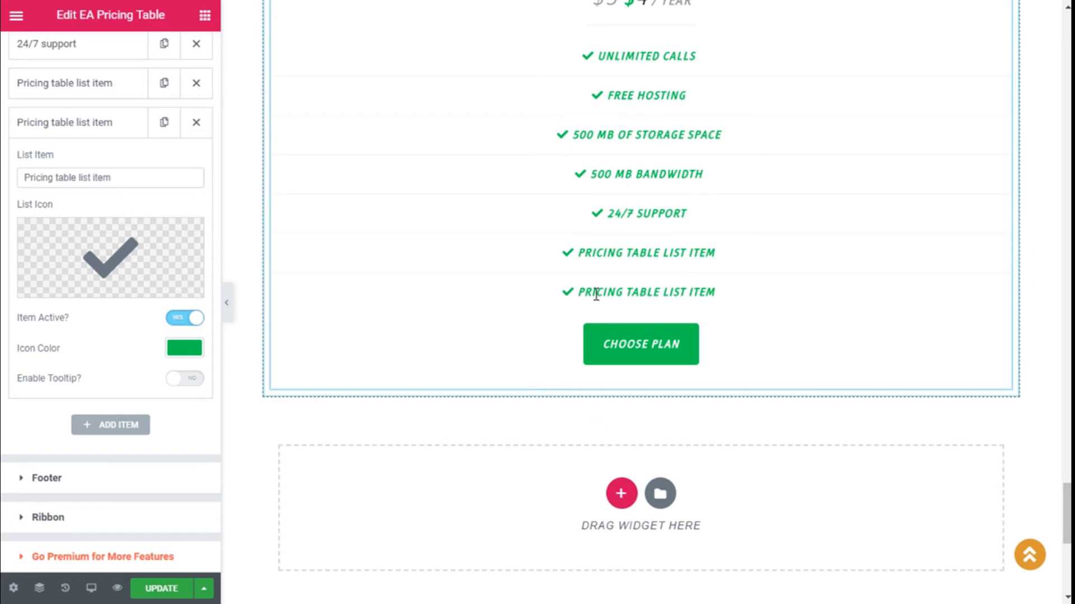
scroll(129, 364, up, 2)
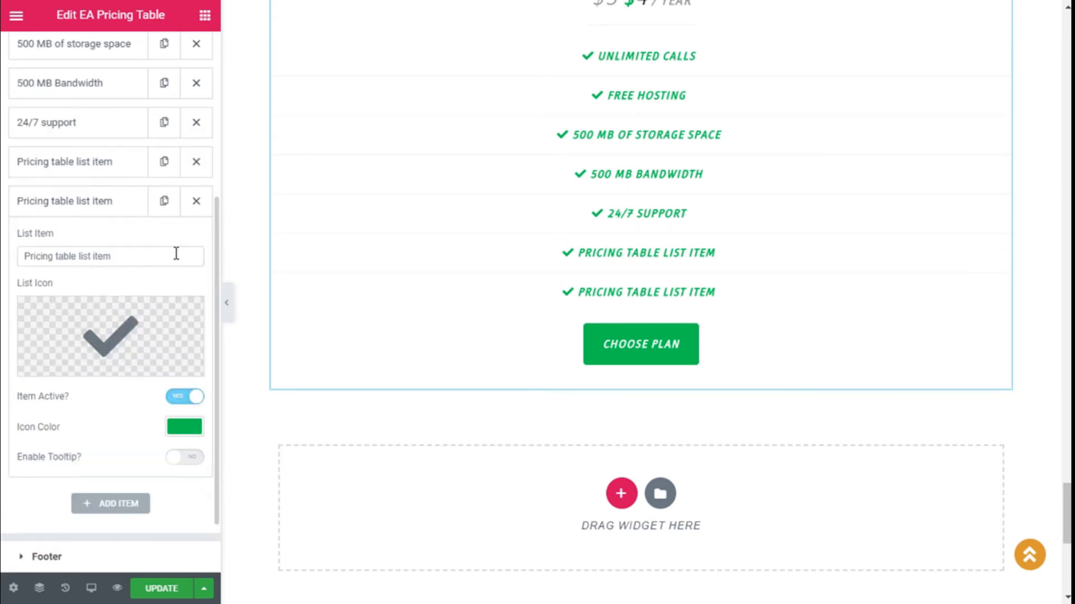
click(81, 205)
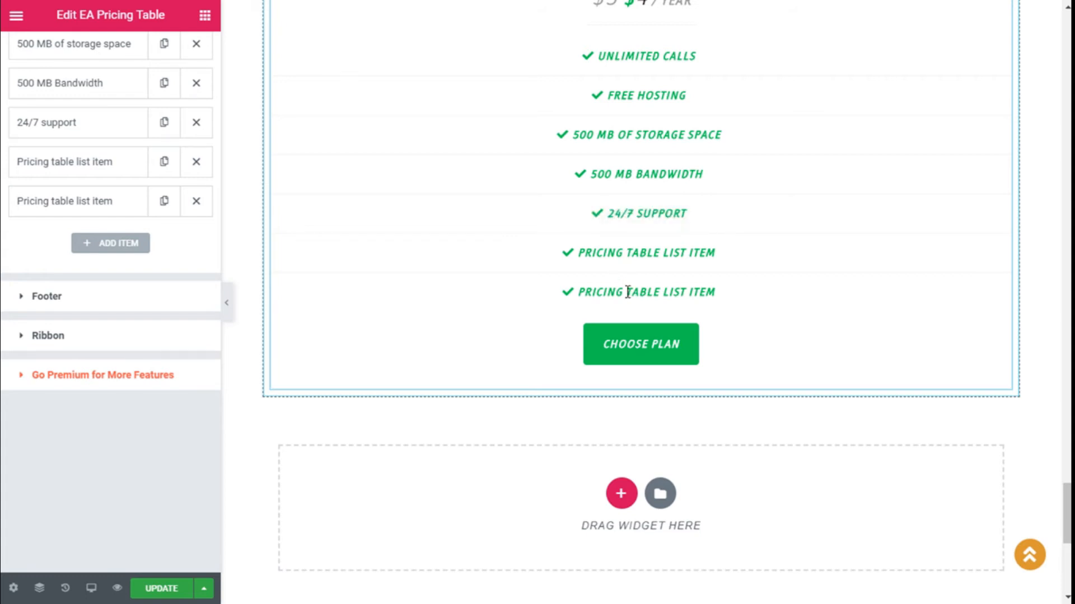
scroll(201, 237, up, 5)
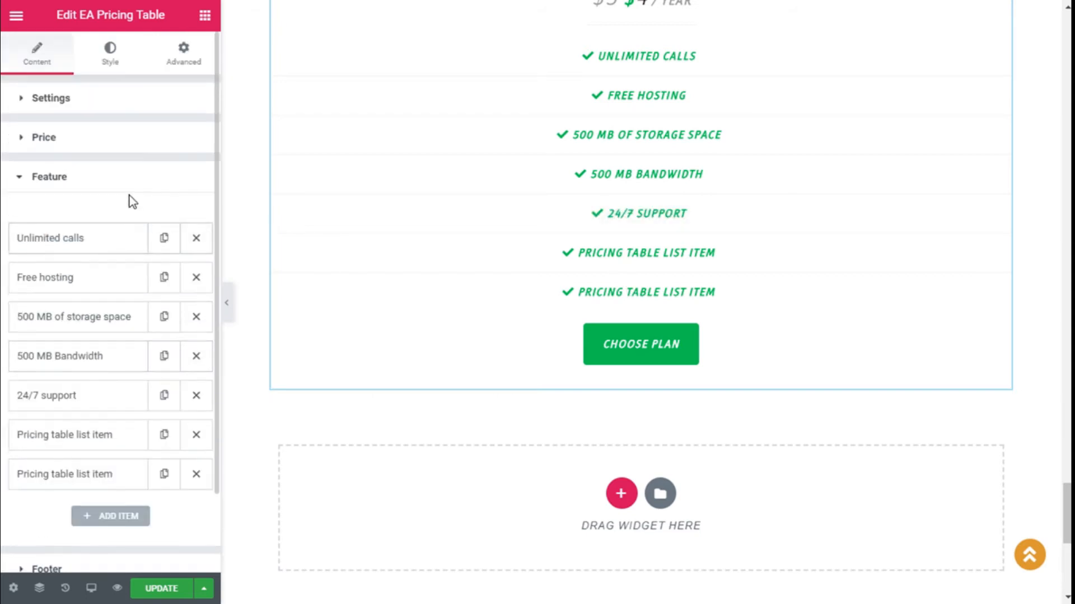
click(35, 190)
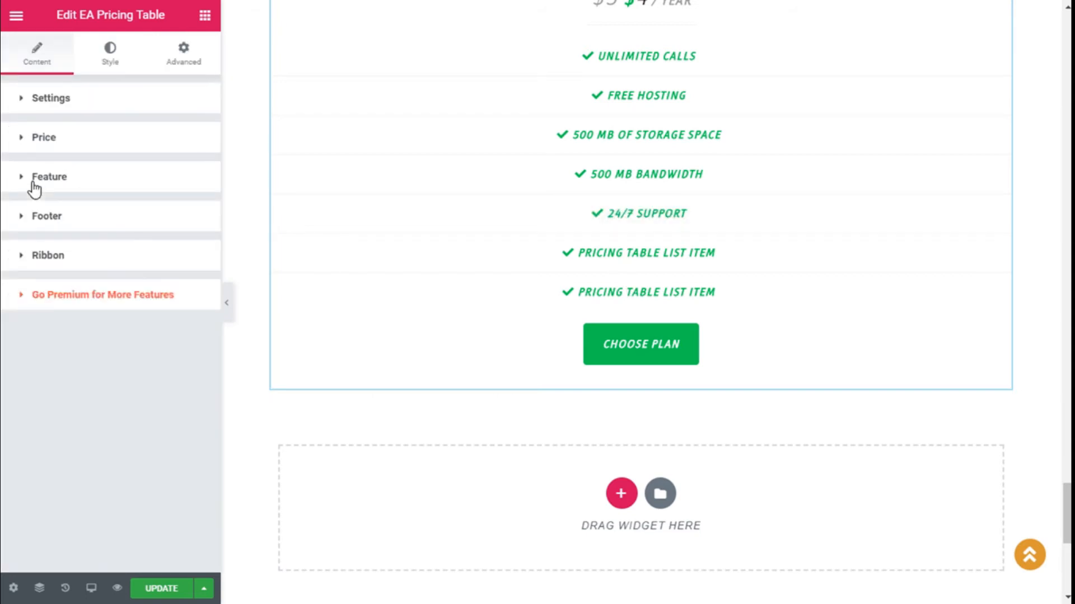
Step: Insert the Circle icon from the Icon Library as the Choose Plan button's icon
click(70, 217)
scroll(378, 292, down, 2)
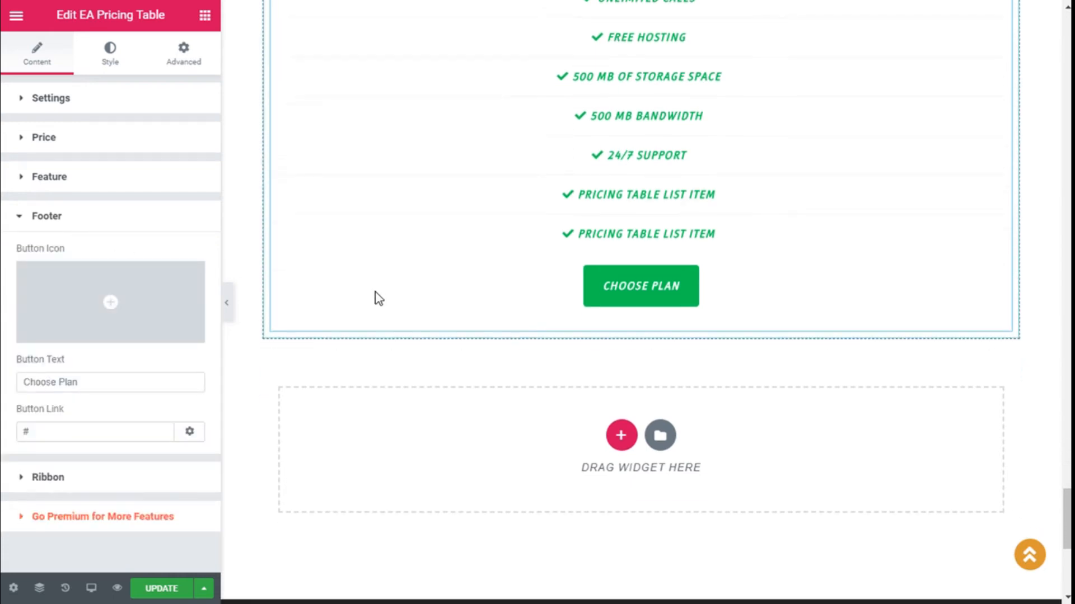
mouse_move(66, 263)
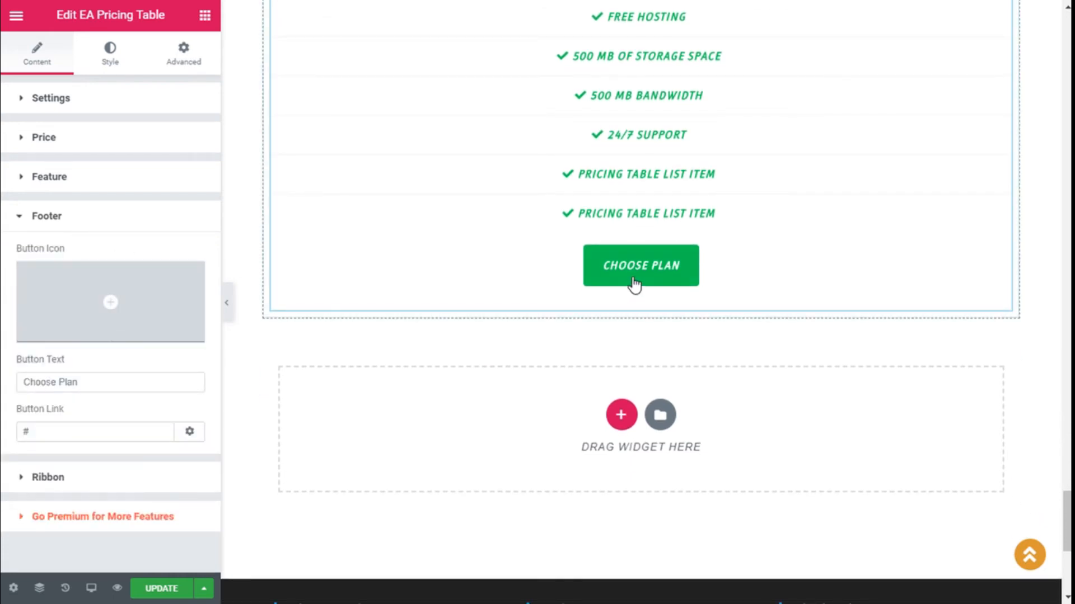
mouse_move(71, 309)
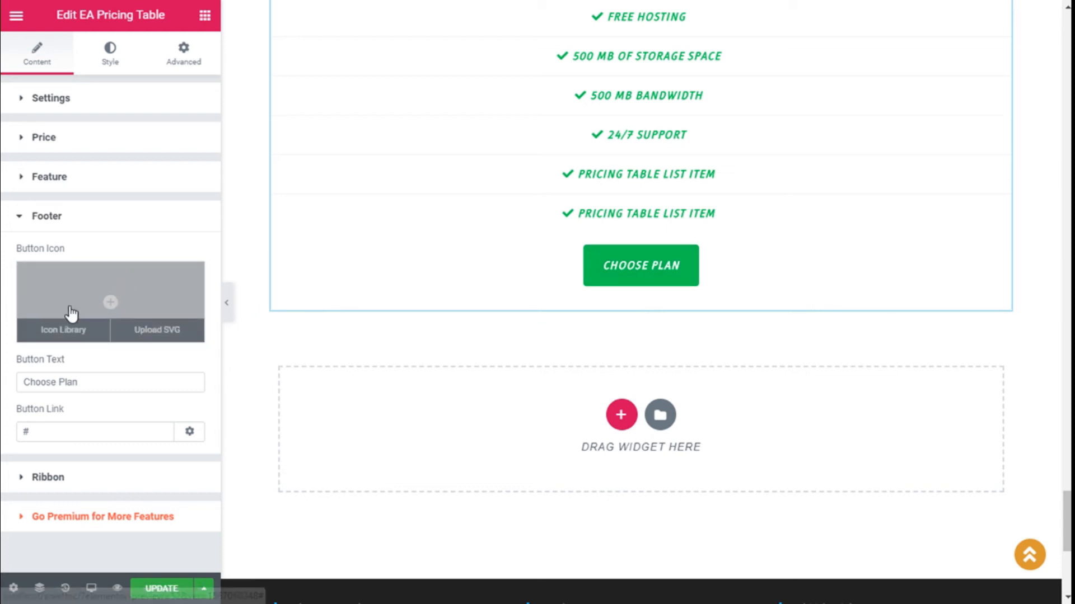
click(175, 301)
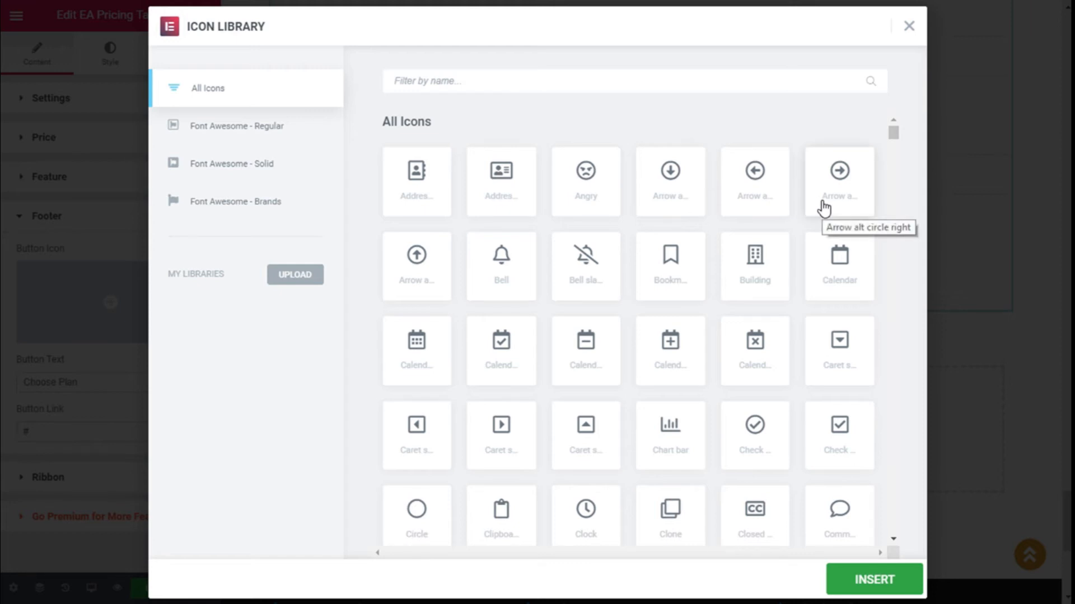
scroll(824, 210, down, 5)
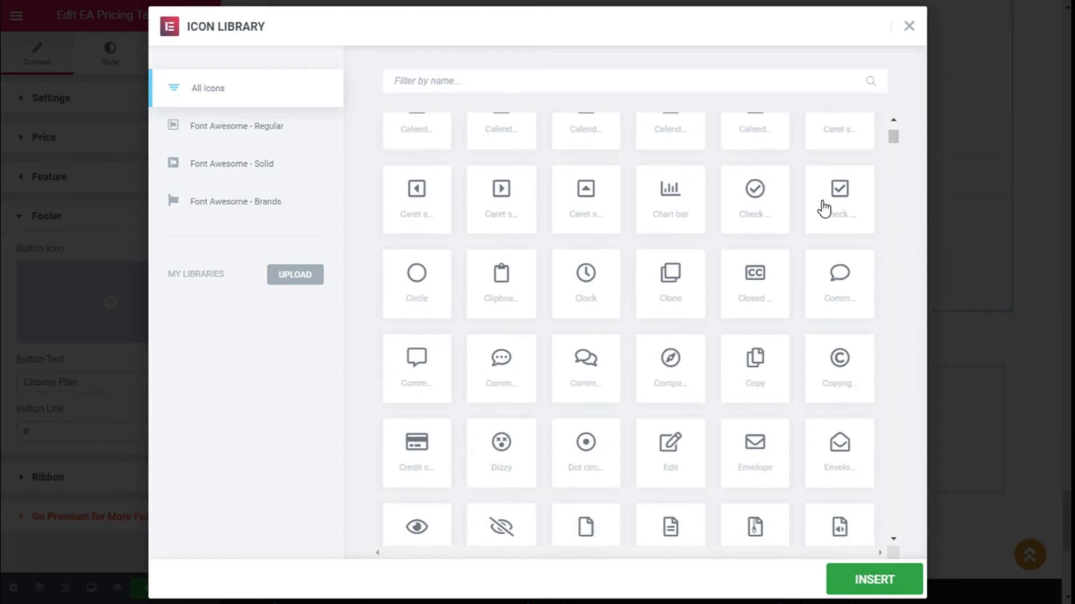
scroll(824, 209, down, 1)
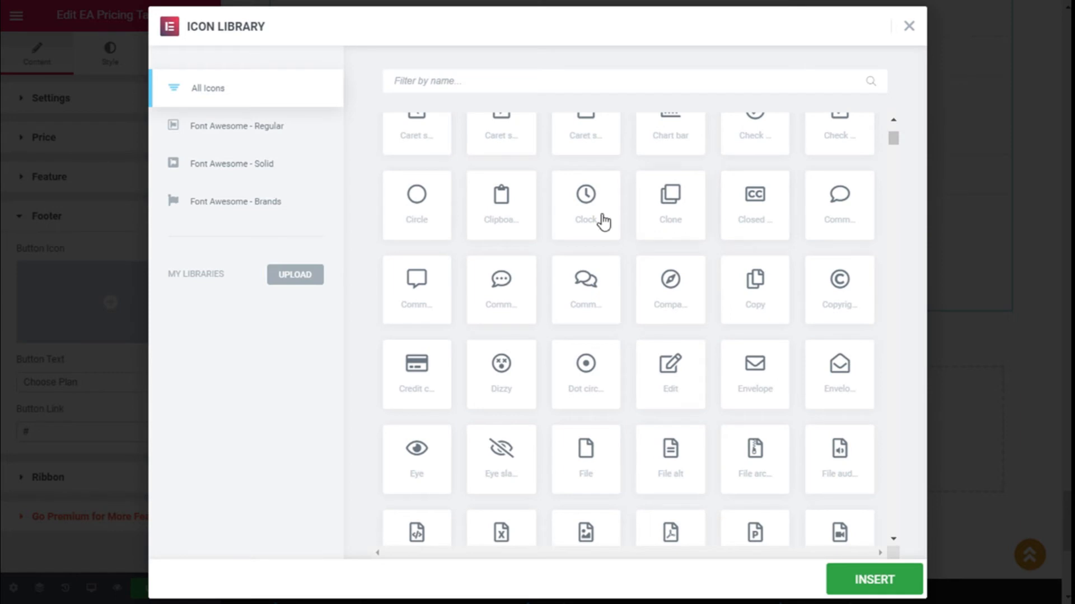
click(419, 211)
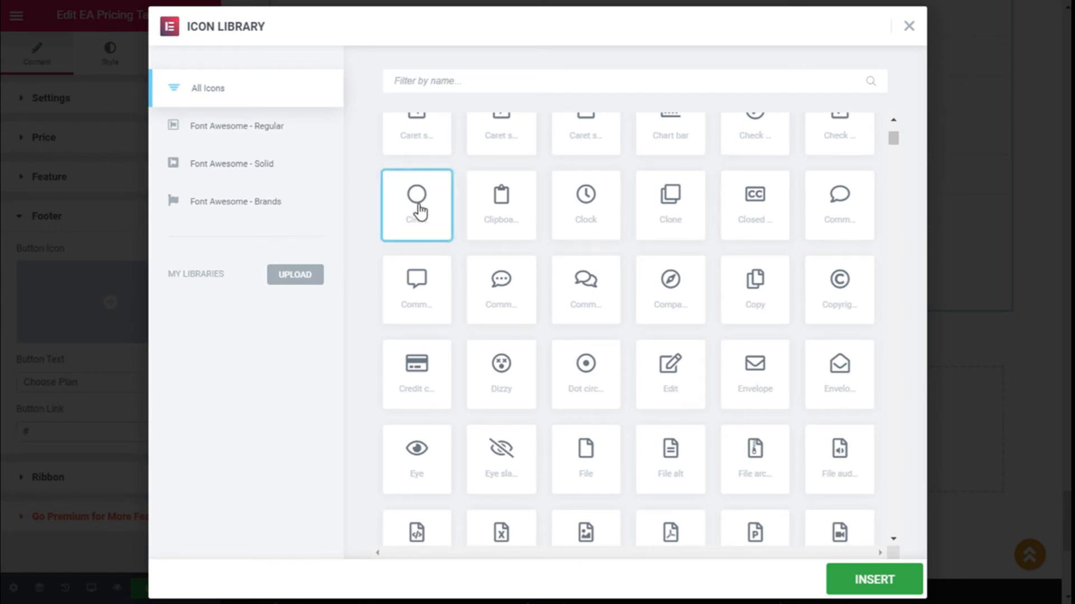
click(884, 585)
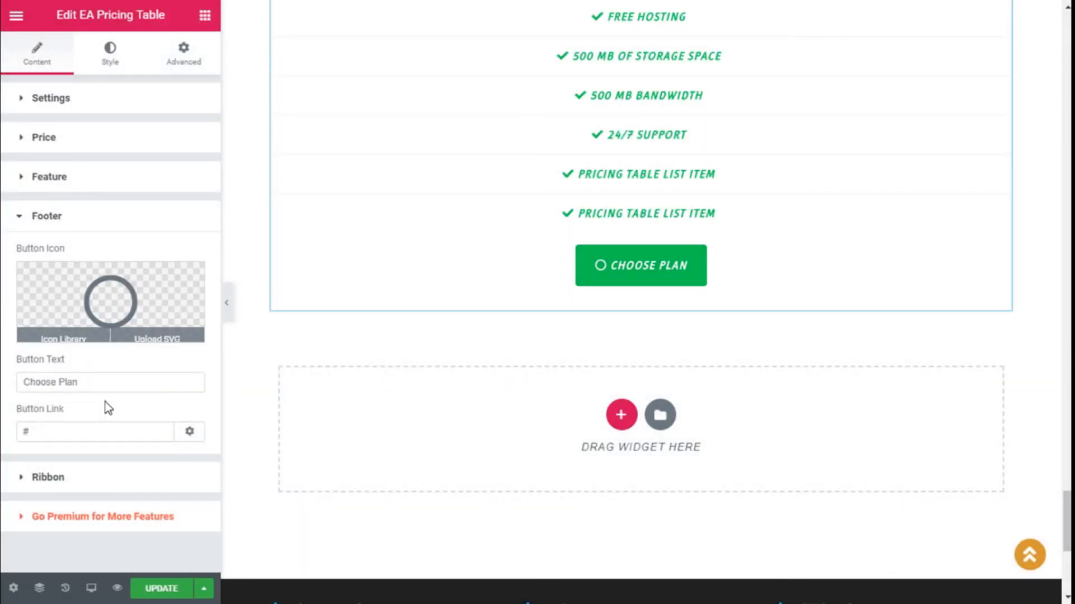
Step: Change the Footer button text from 'Choose Plan' to 'Button'
click(84, 386)
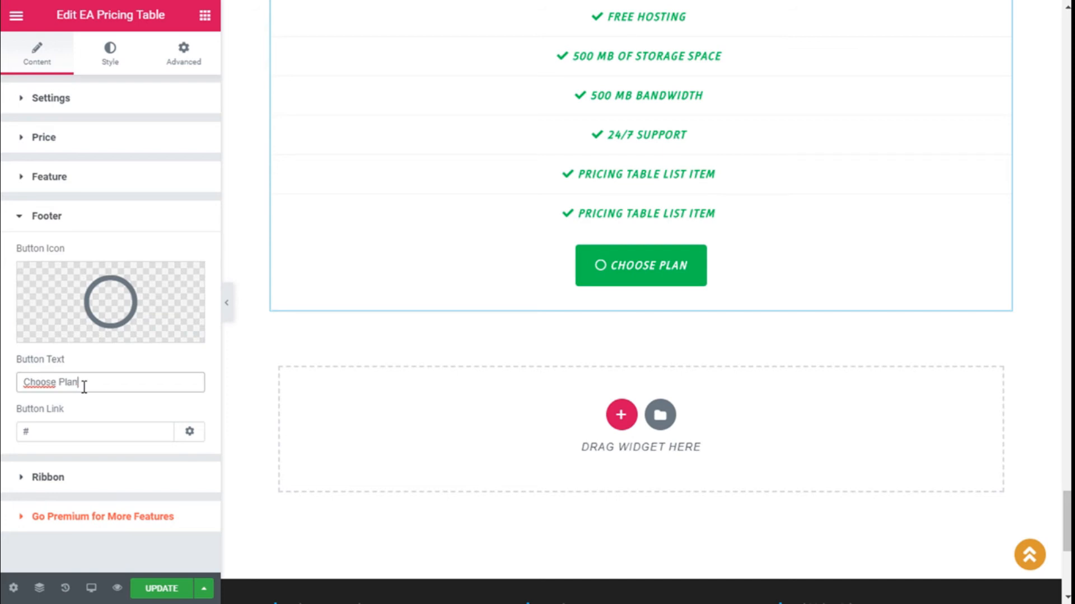
key(BackSpace)
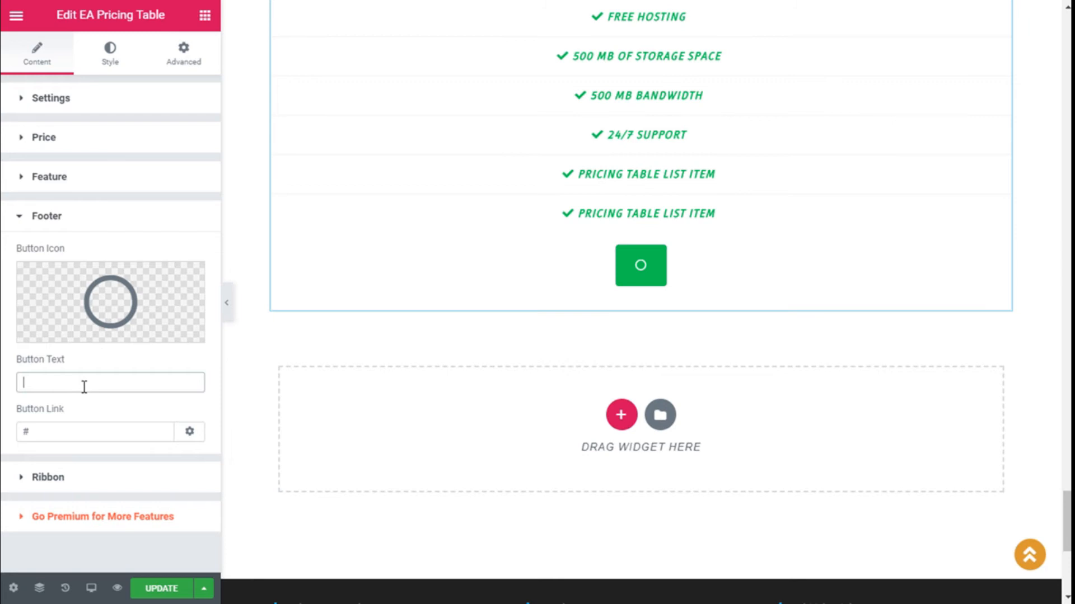
text(Bu)
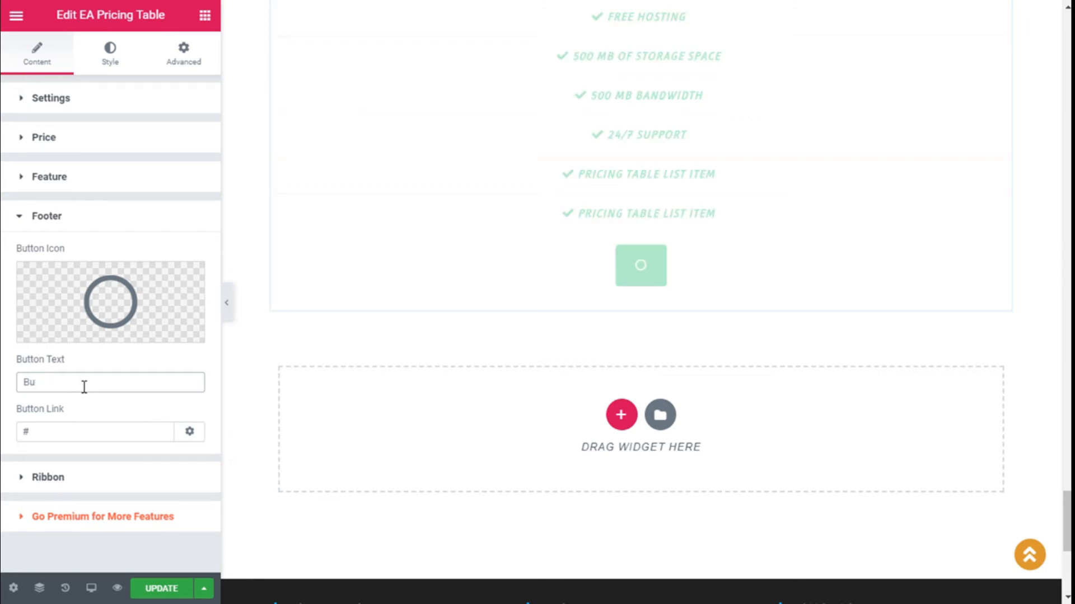
text(tton)
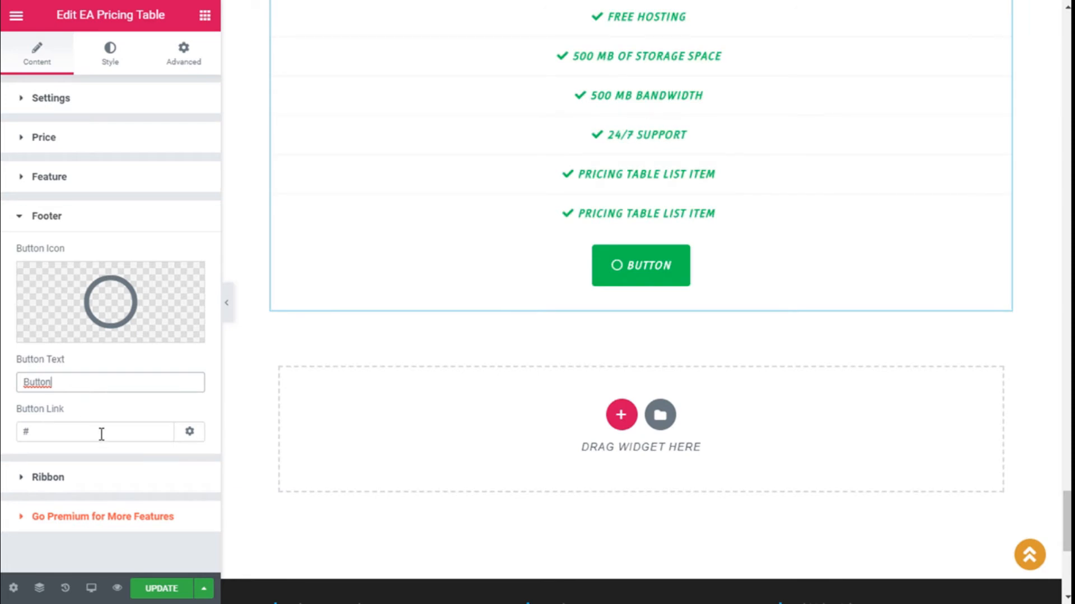
click(190, 432)
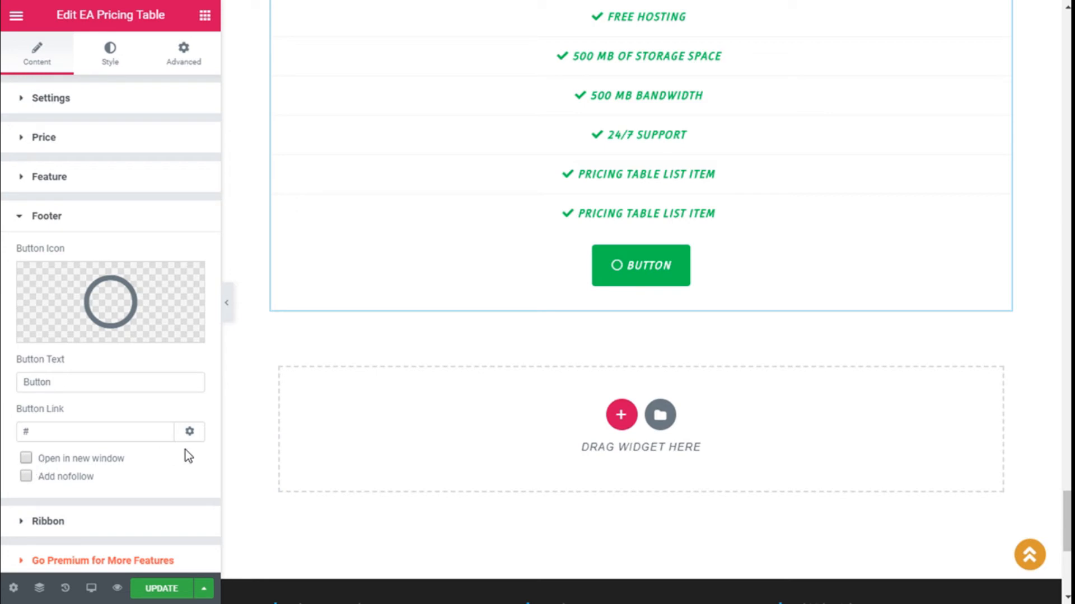
click(191, 436)
click(21, 218)
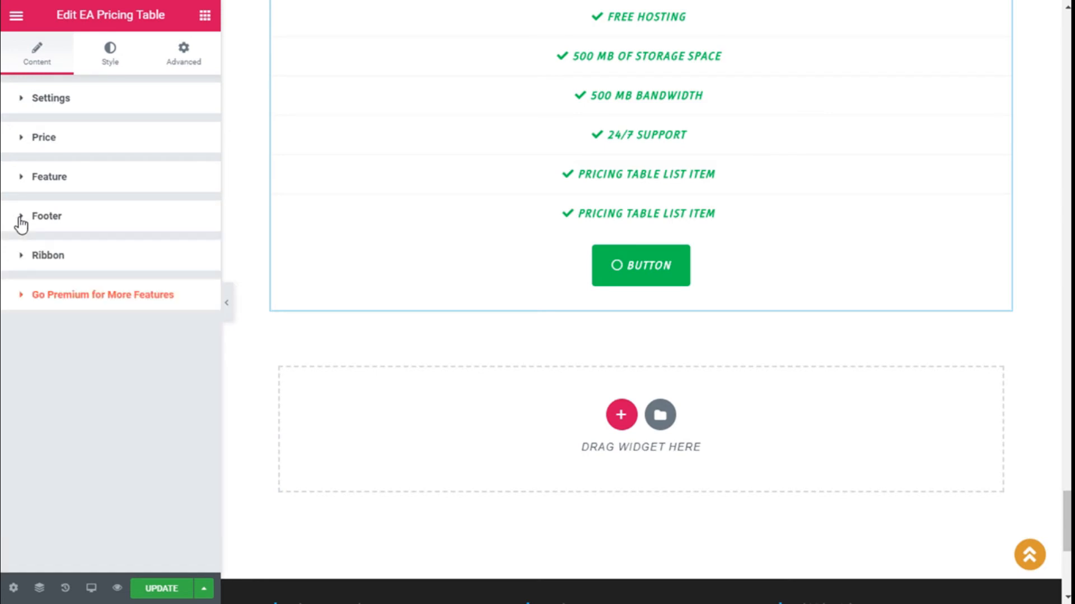
Step: Switch the pricing table's Featured? option on and choose Ribbon Style 2
click(168, 259)
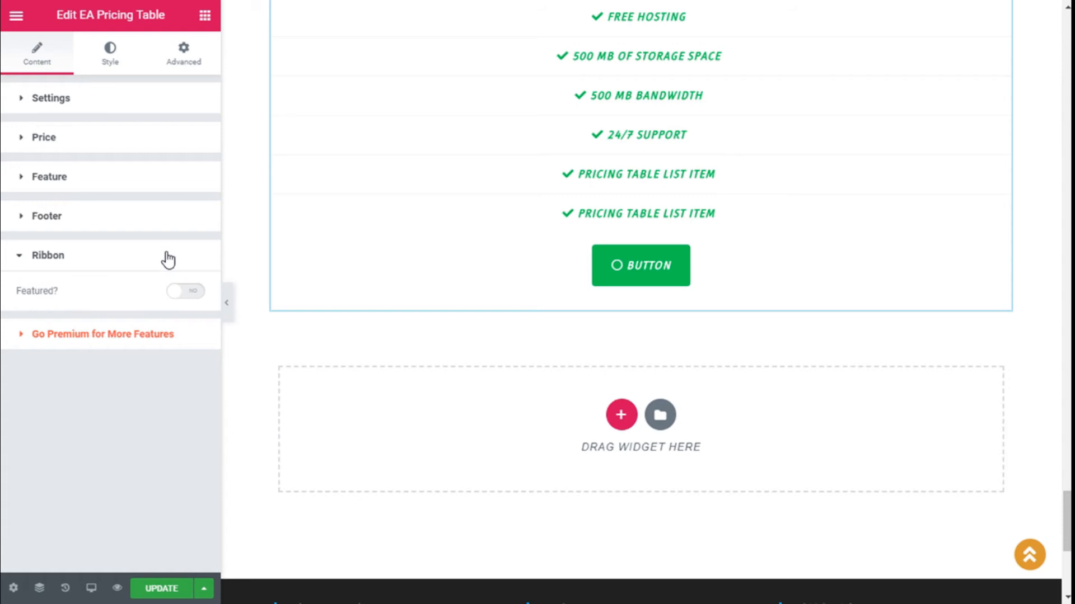
click(185, 293)
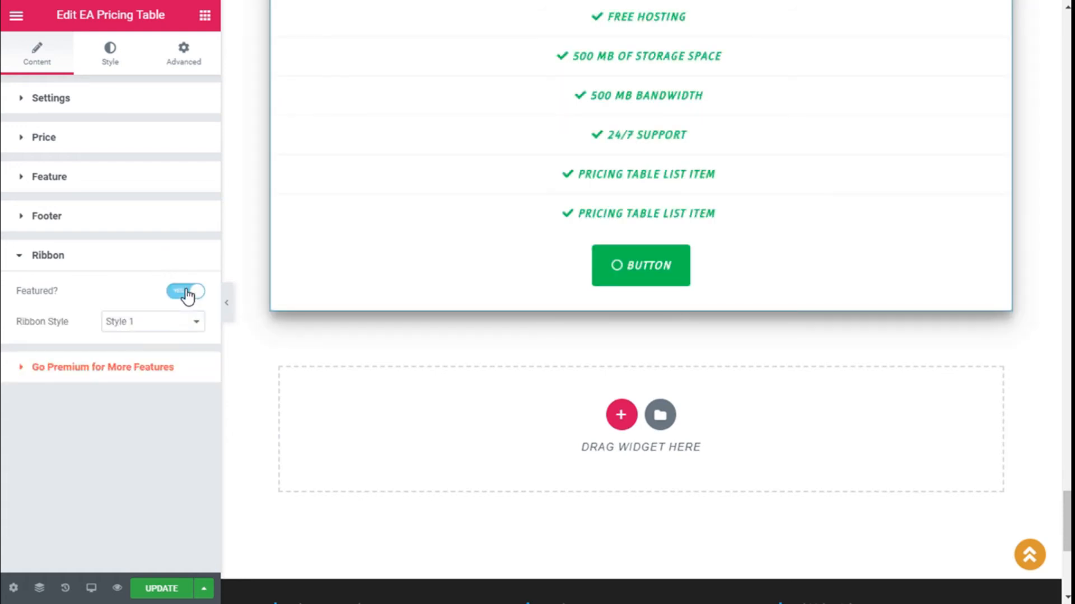
scroll(309, 306, up, 4)
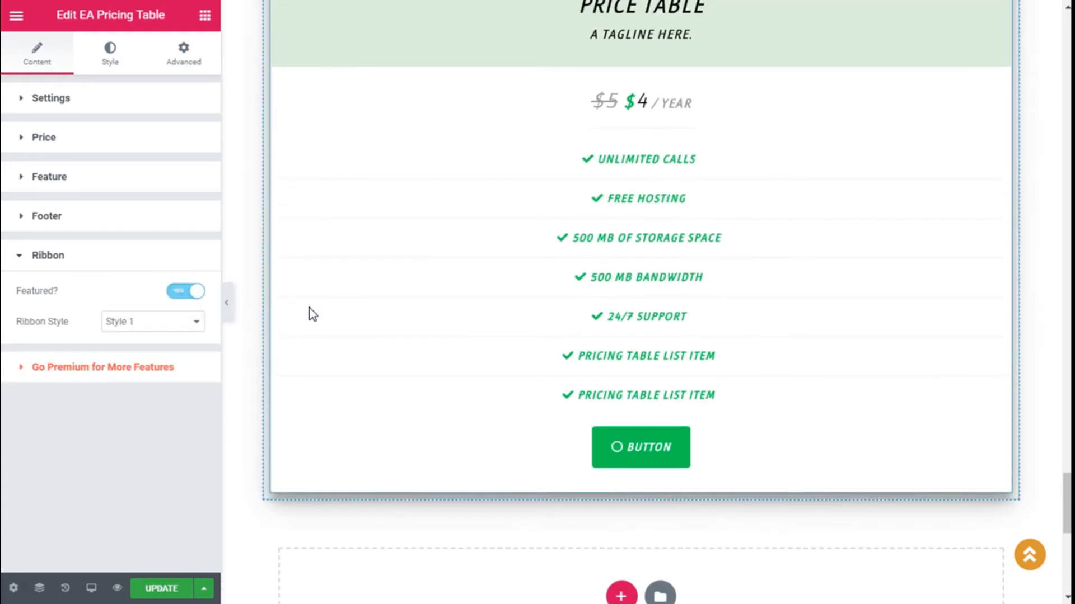
scroll(308, 312, up, 4)
scroll(276, 319, down, 3)
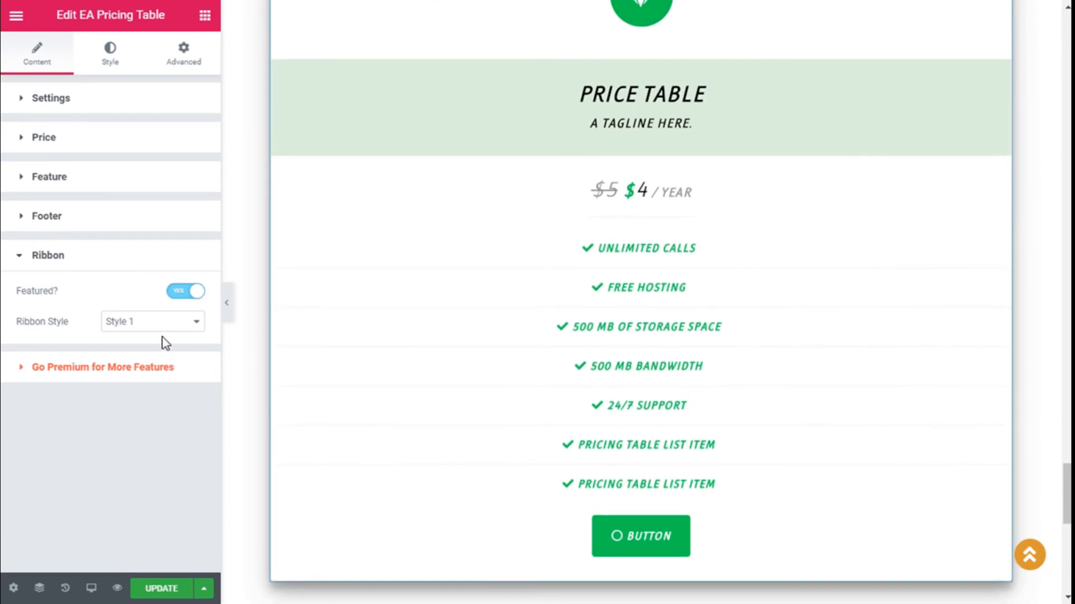
click(162, 324)
click(144, 351)
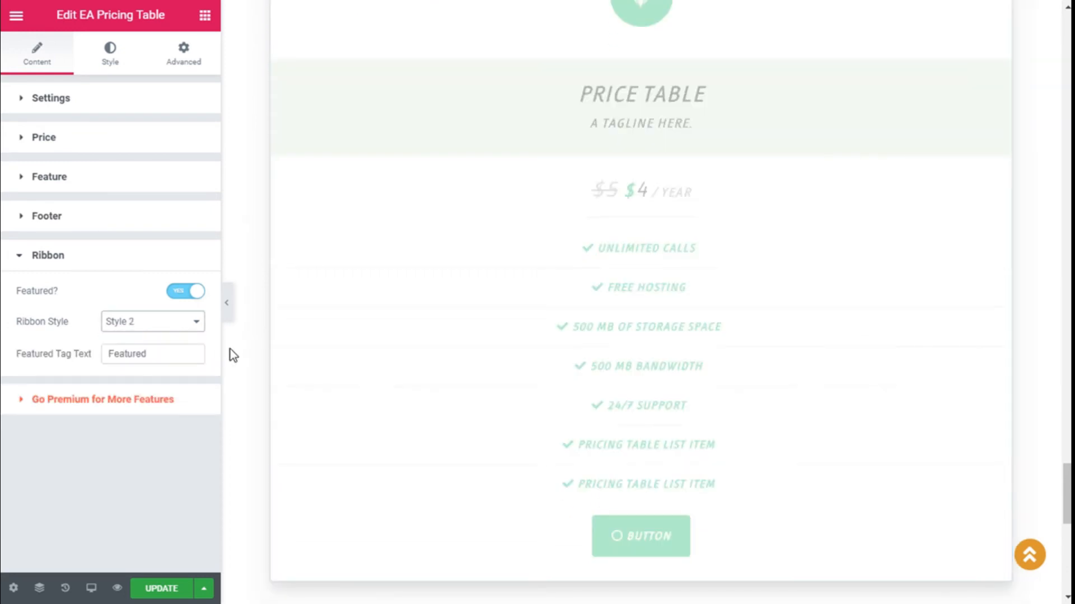
Step: Compare Ribbon Style 3, settle back on Style 2, and go to the Style tab
click(163, 352)
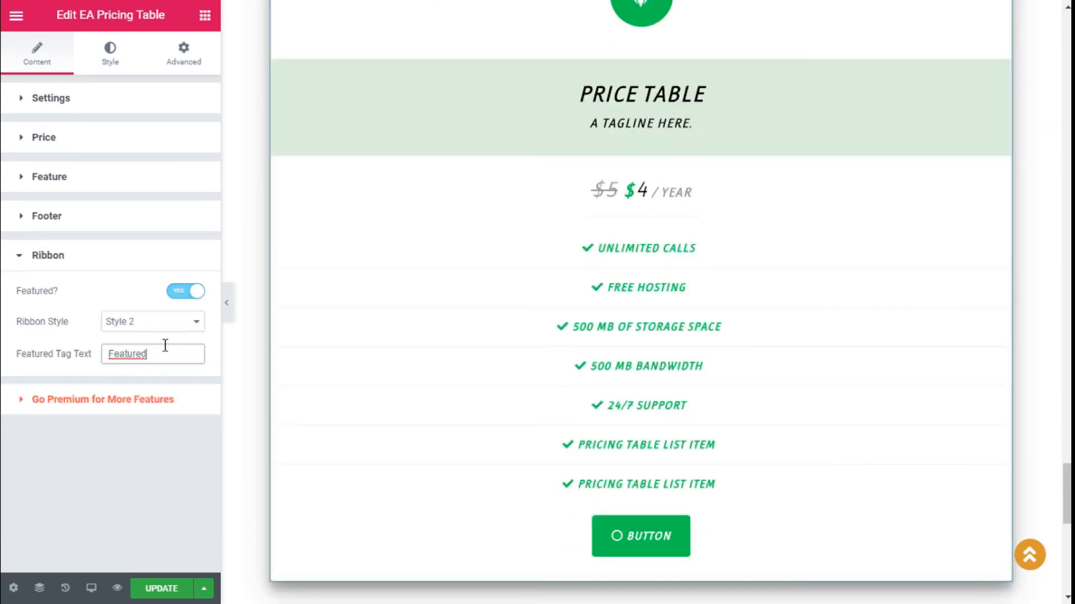
scroll(310, 358, up, 1)
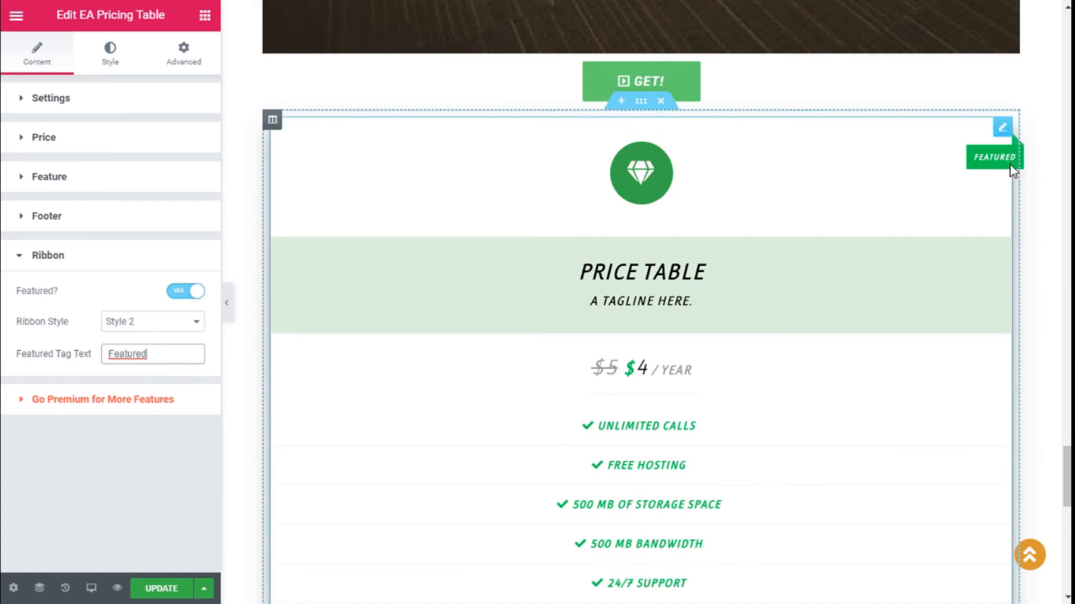
click(175, 329)
click(144, 361)
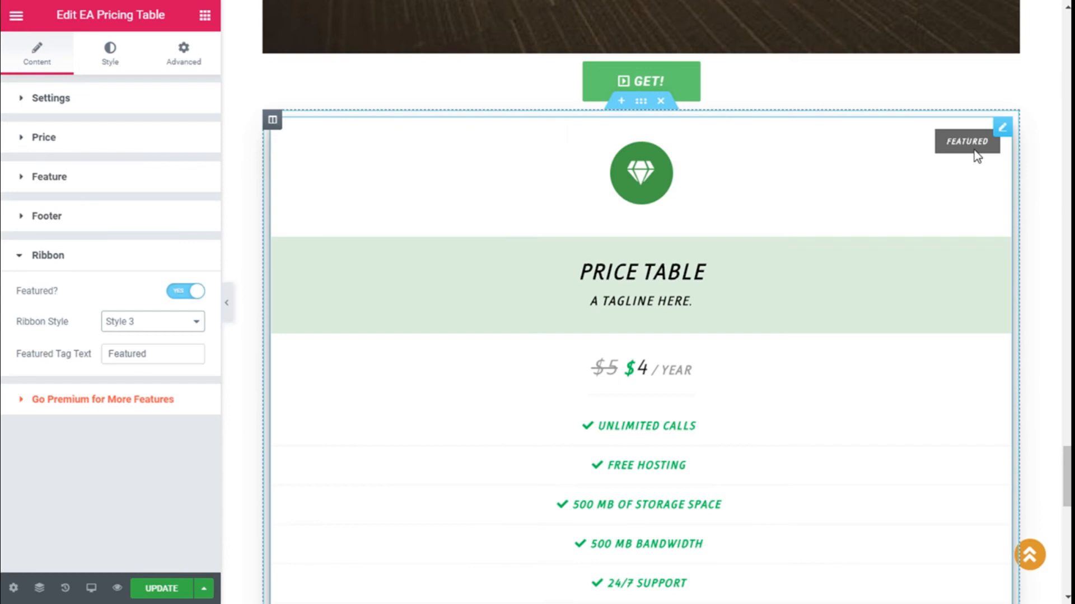
click(197, 321)
click(163, 351)
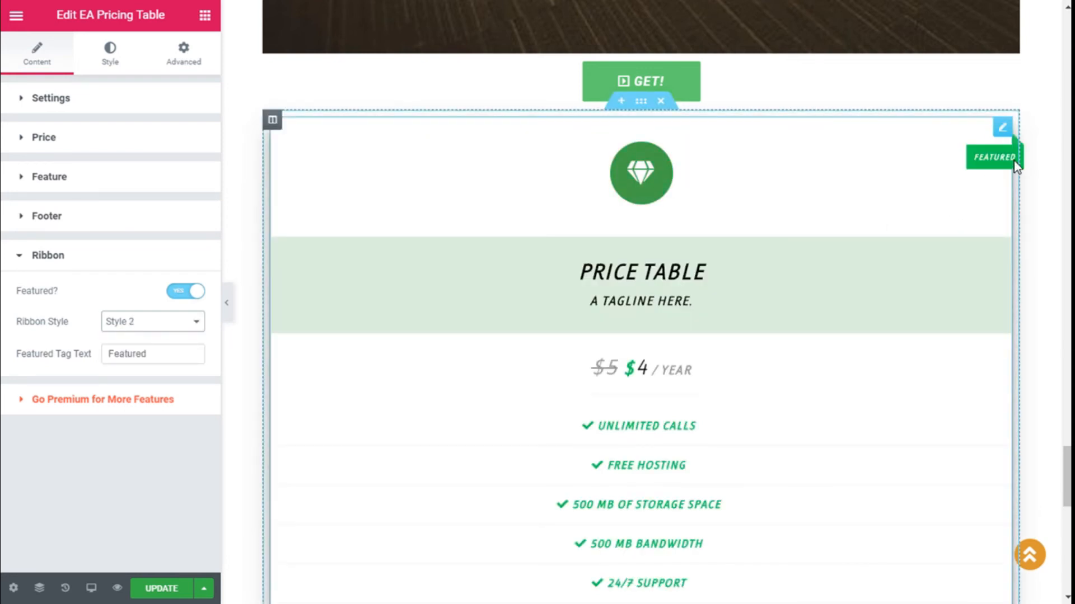
scroll(1013, 160, down, 4)
scroll(1013, 160, up, 6)
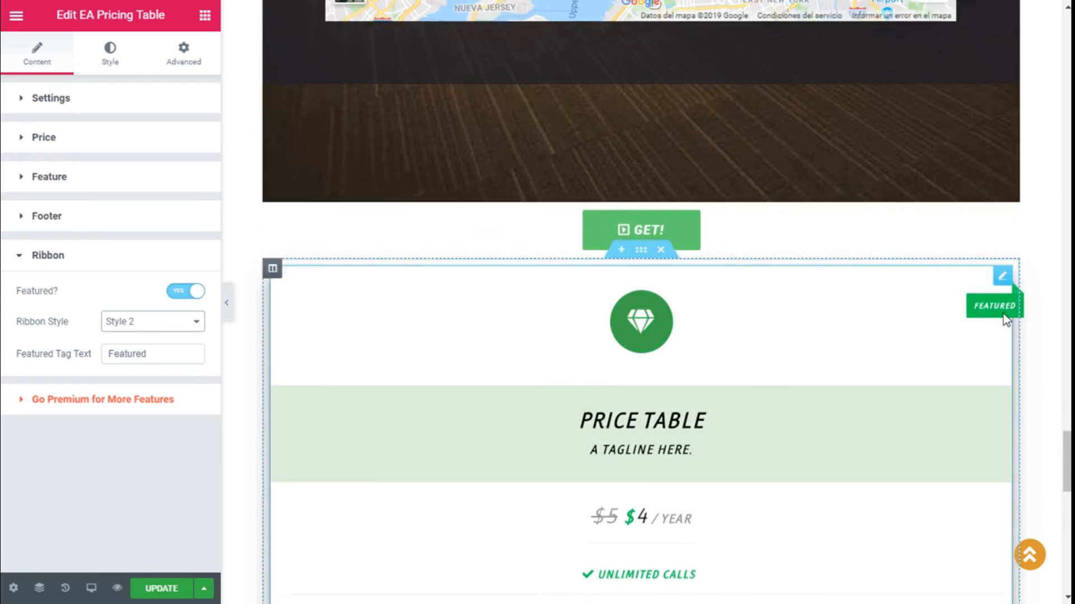
click(107, 255)
click(110, 63)
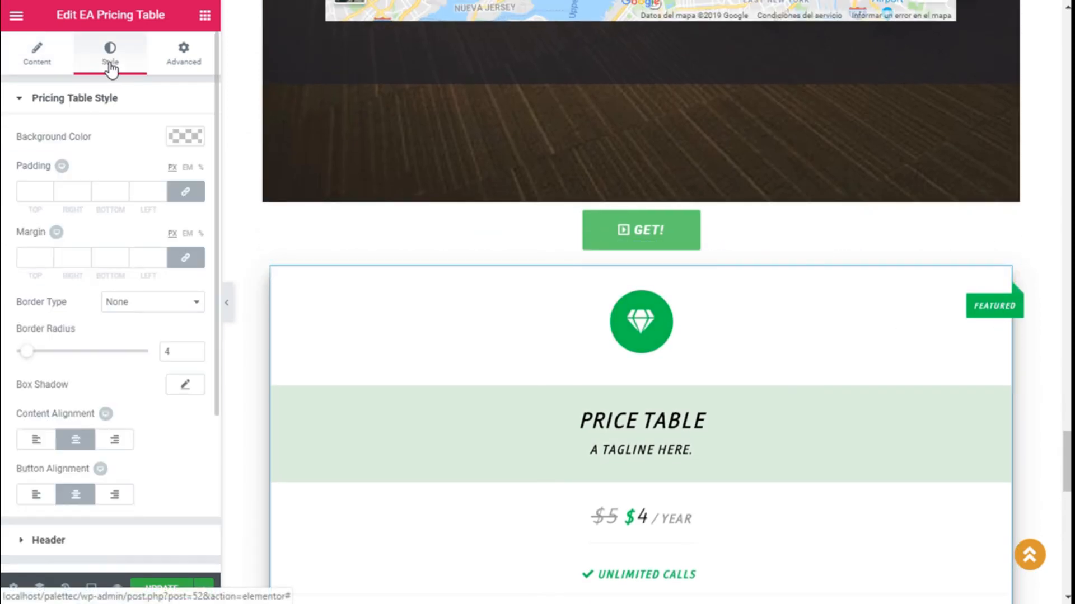
Step: Set the pricing table background colour to white after trying black and grey
scroll(906, 263, down, 5)
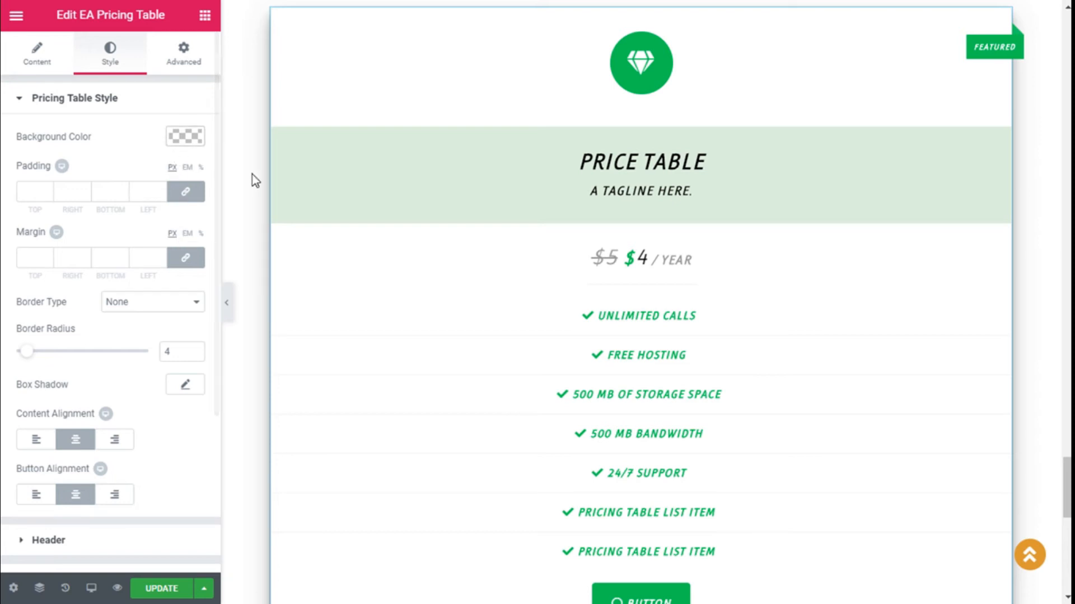
click(191, 139)
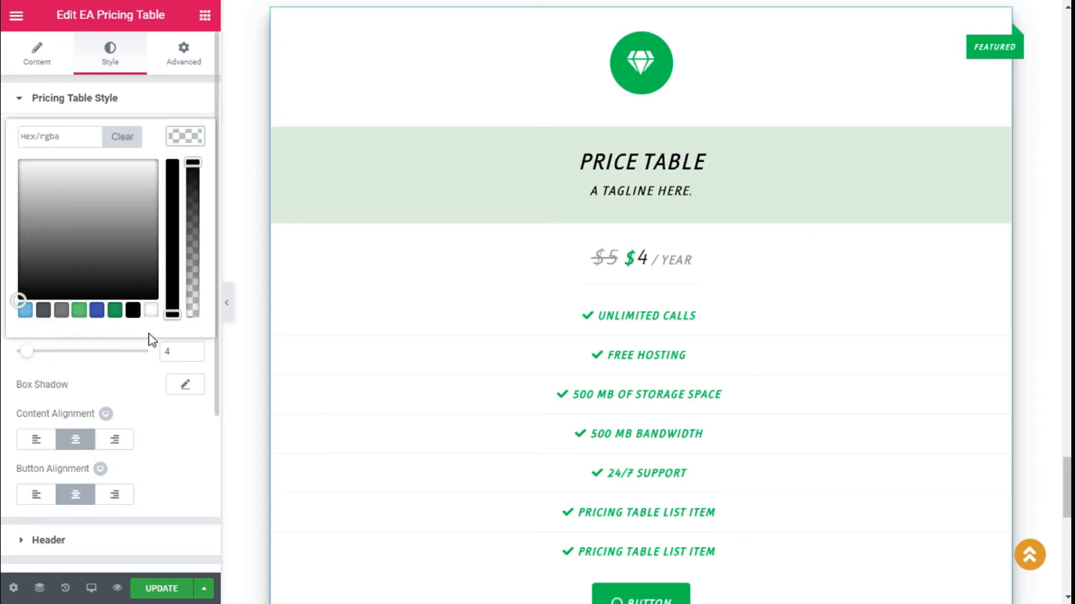
click(132, 310)
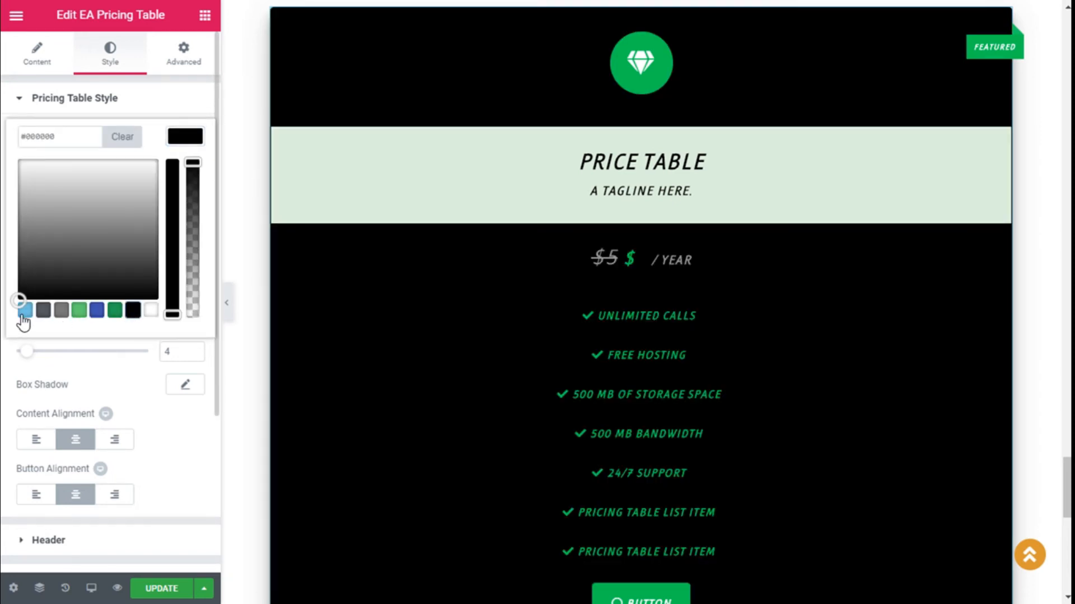
click(63, 314)
click(151, 311)
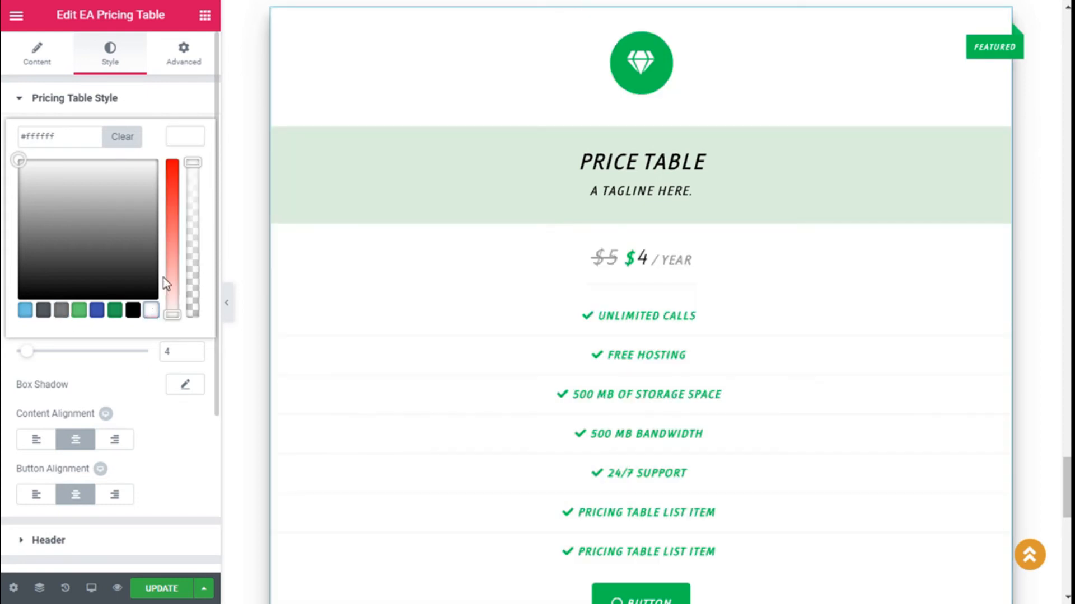
click(186, 146)
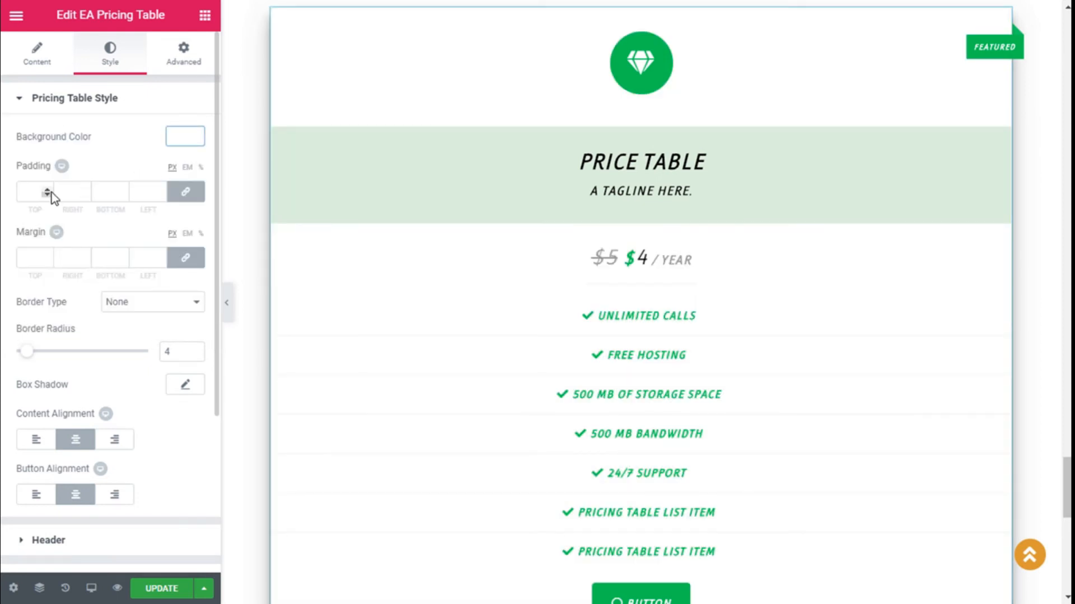
Step: Test left and right alignment, keeping both content and button centred
scroll(119, 233, down, 2)
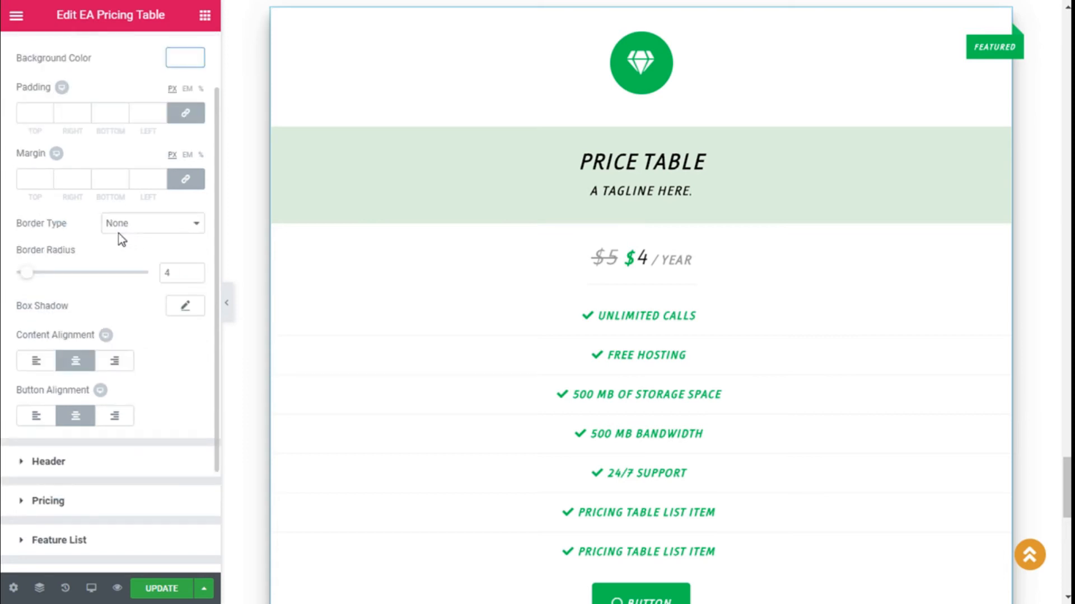
scroll(124, 224, down, 2)
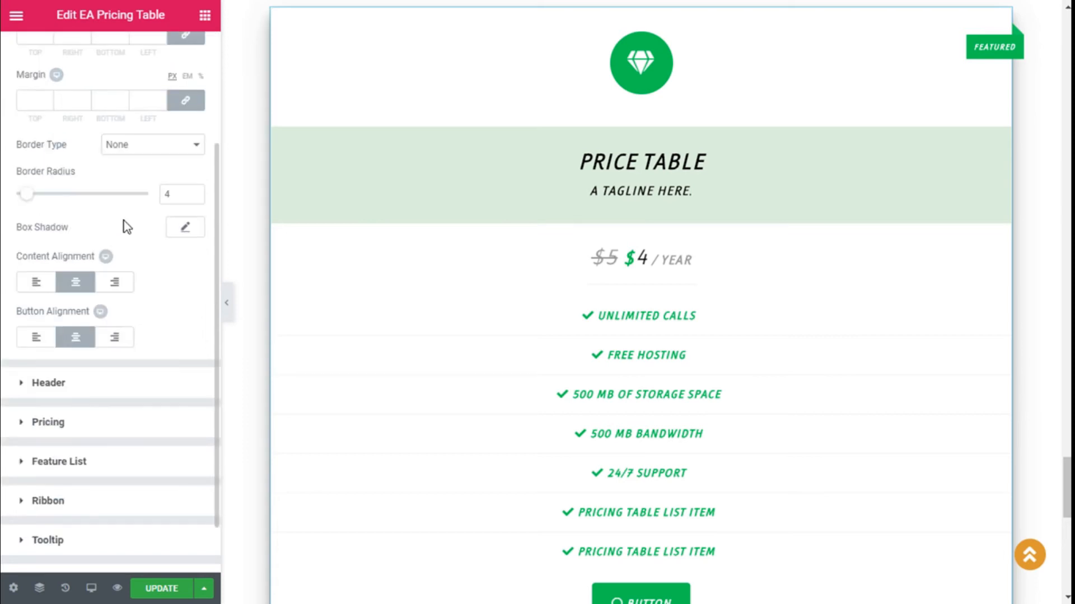
click(38, 282)
click(78, 286)
click(112, 285)
click(75, 284)
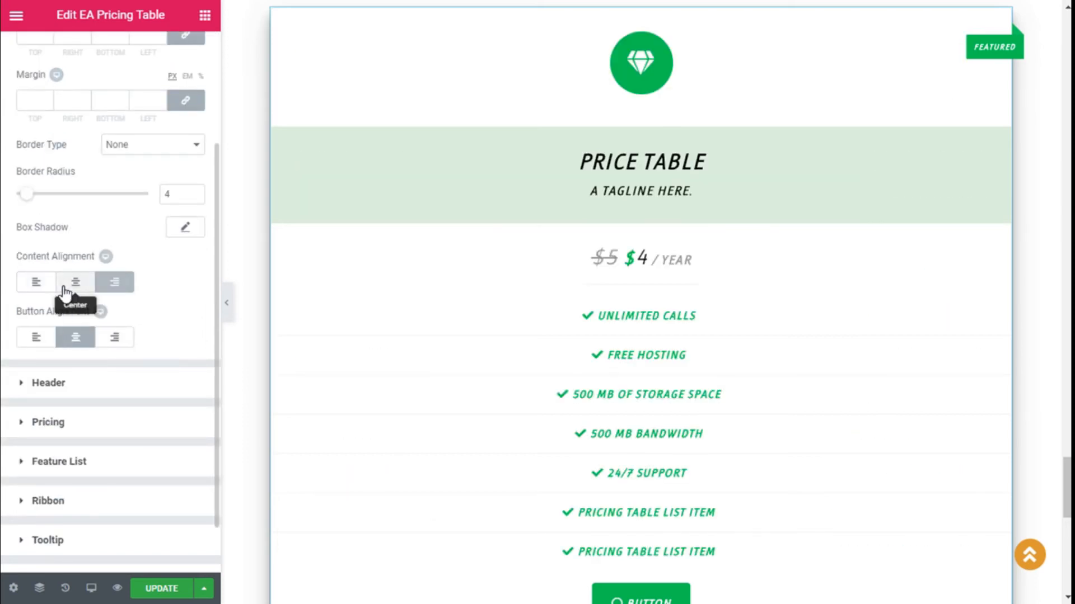
click(50, 342)
scroll(209, 300, down, 1)
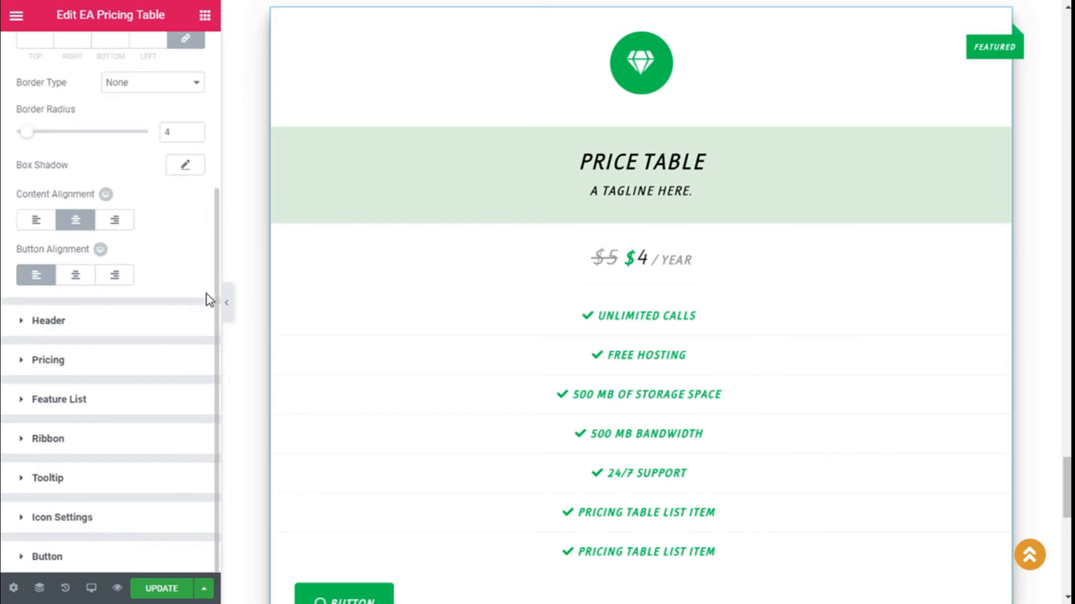
click(75, 280)
scroll(637, 280, down, 3)
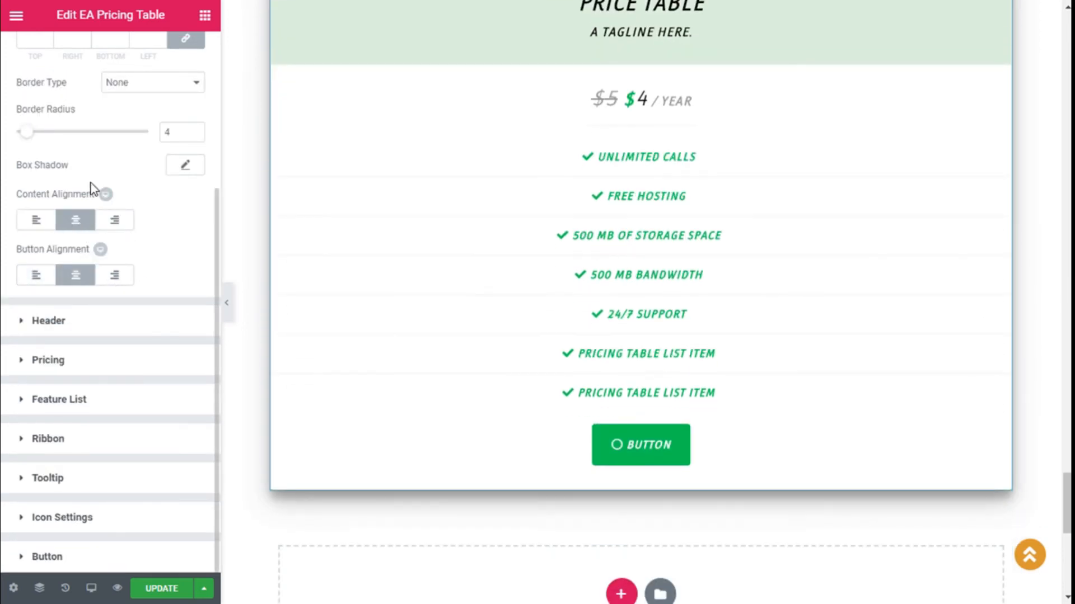
scroll(100, 182, up, 4)
click(22, 99)
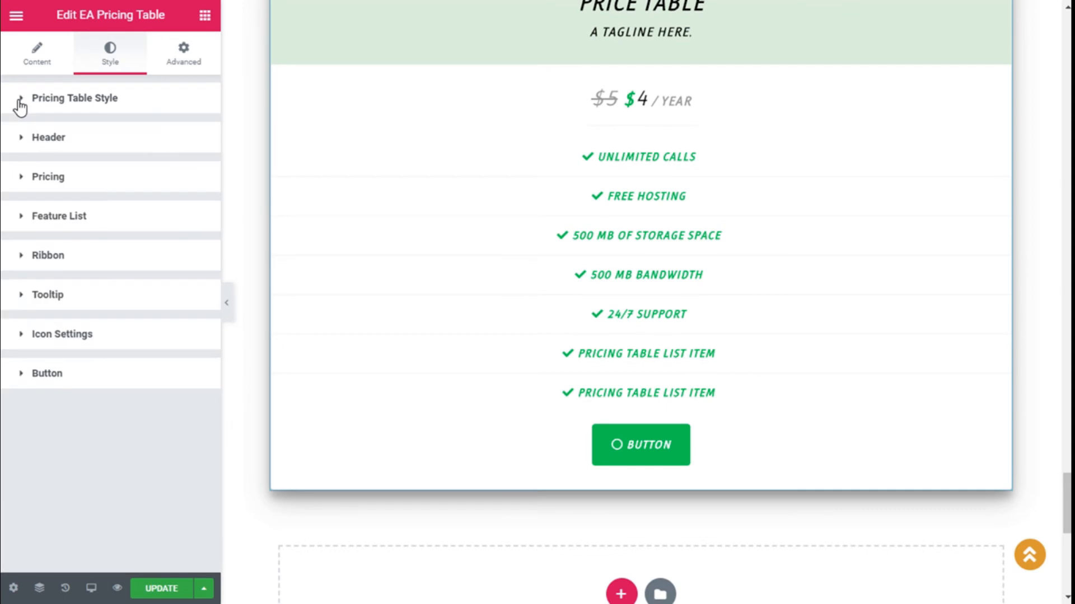
Step: Set the Header title colour to the dark blue swatch (#4054b2)
click(35, 136)
scroll(523, 268, up, 4)
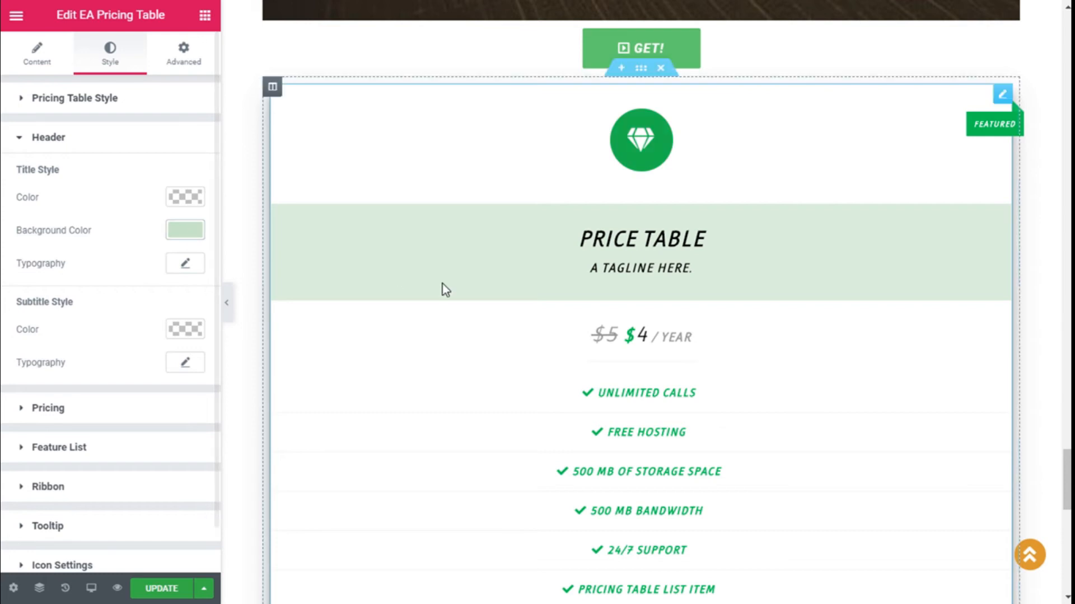
click(186, 197)
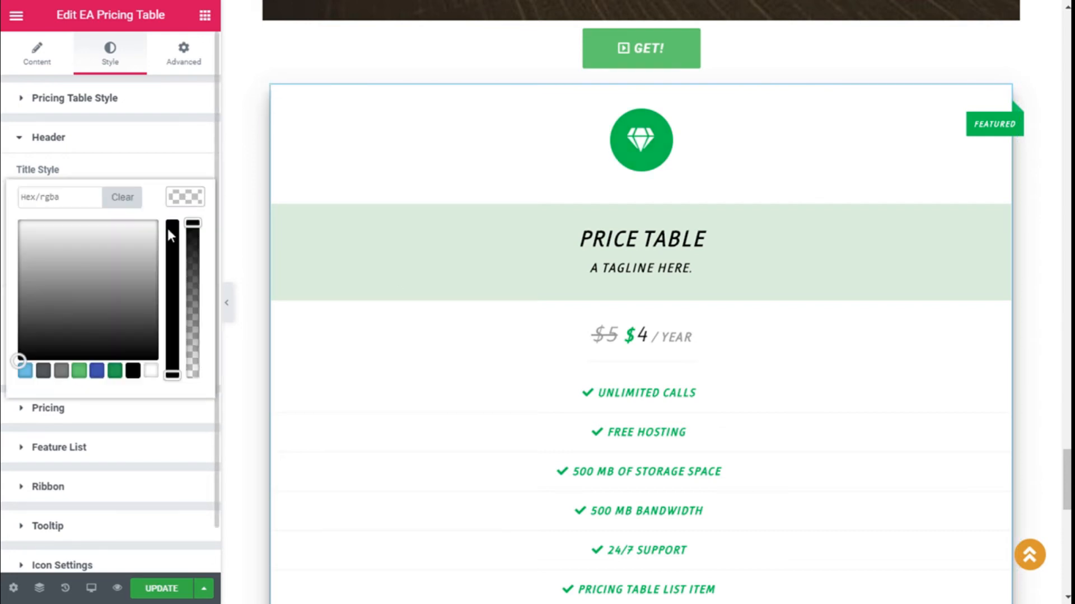
click(132, 370)
click(96, 374)
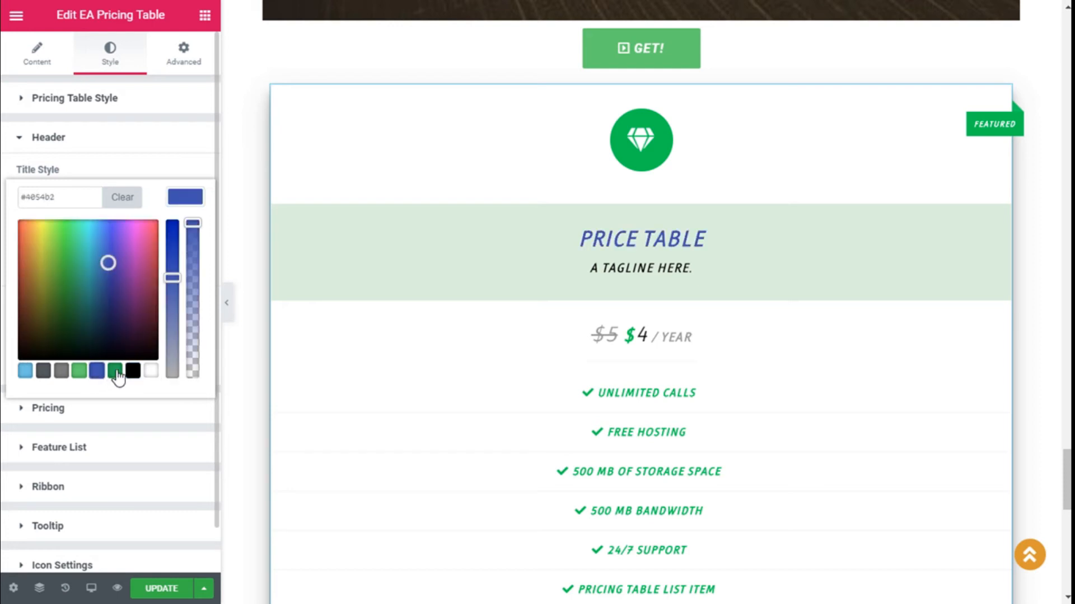
click(25, 371)
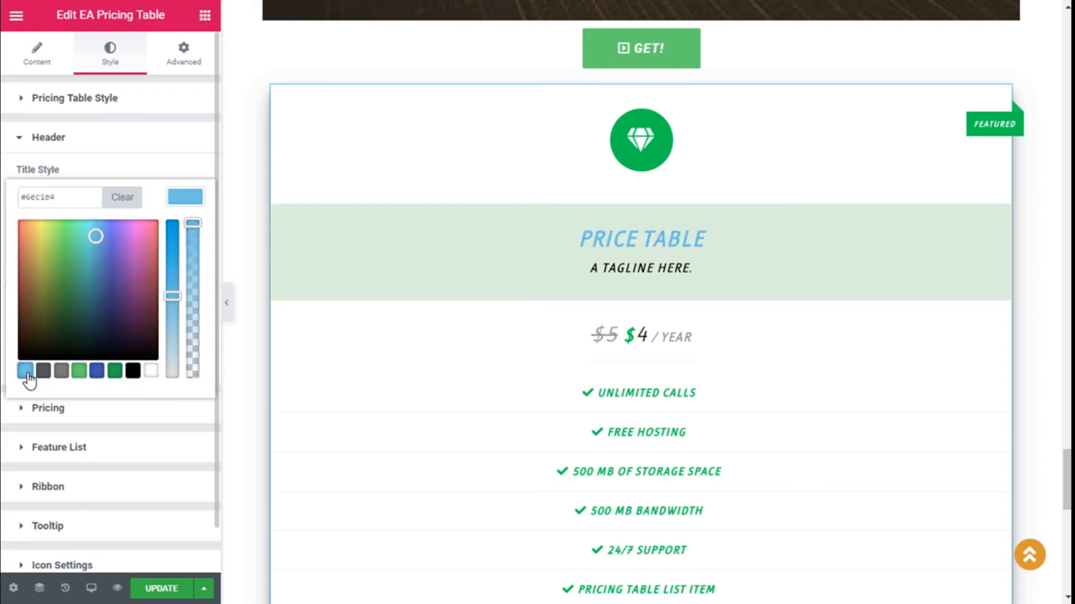
click(96, 372)
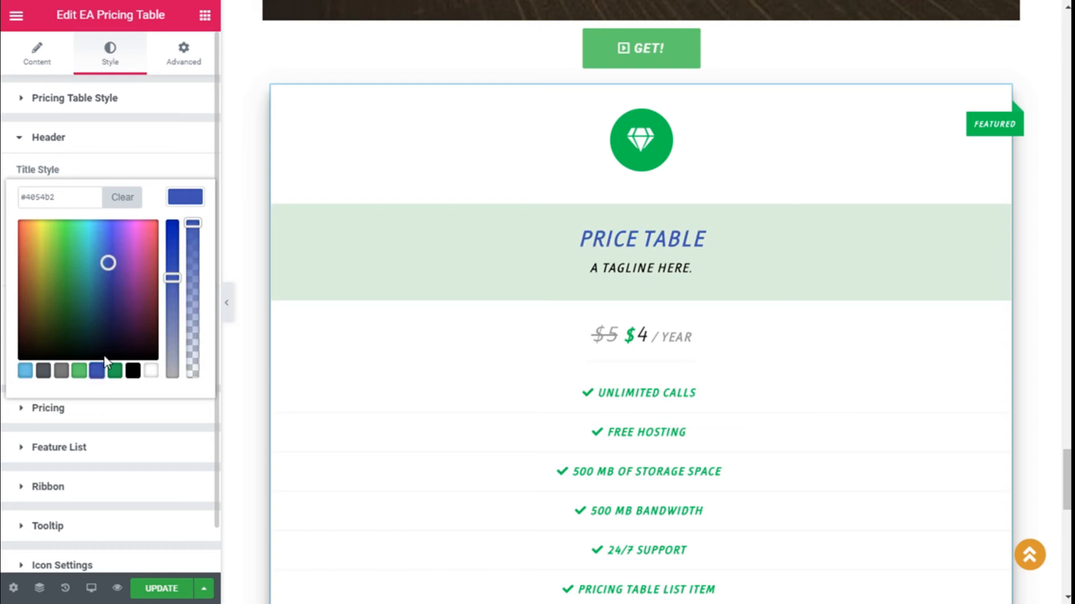
click(197, 197)
scroll(191, 206, down, 1)
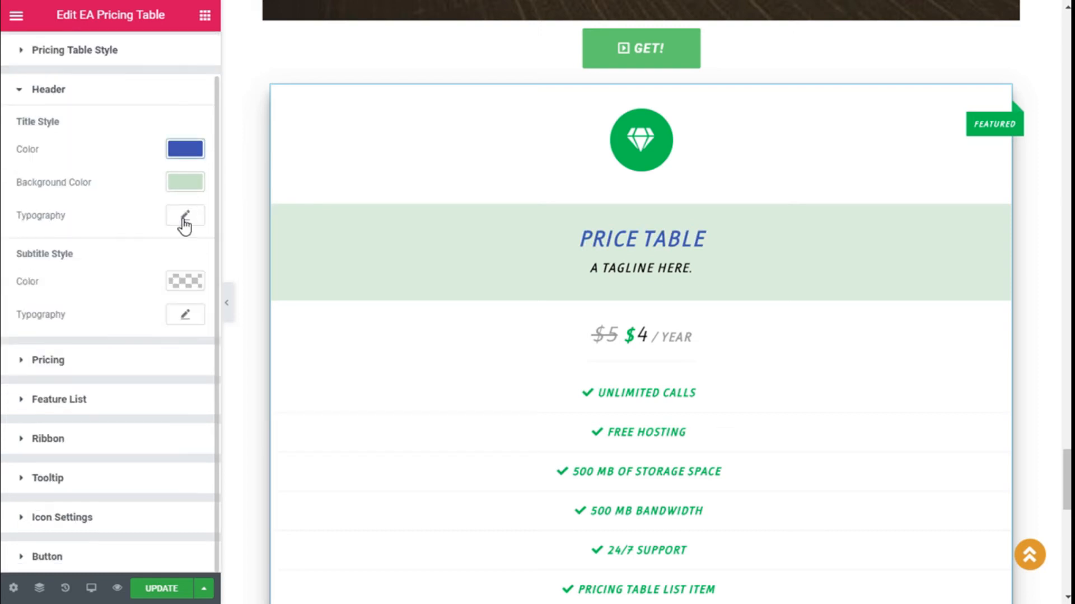
Step: Set the PRICE TABLE title font size to 50
click(185, 218)
scroll(126, 264, down, 1)
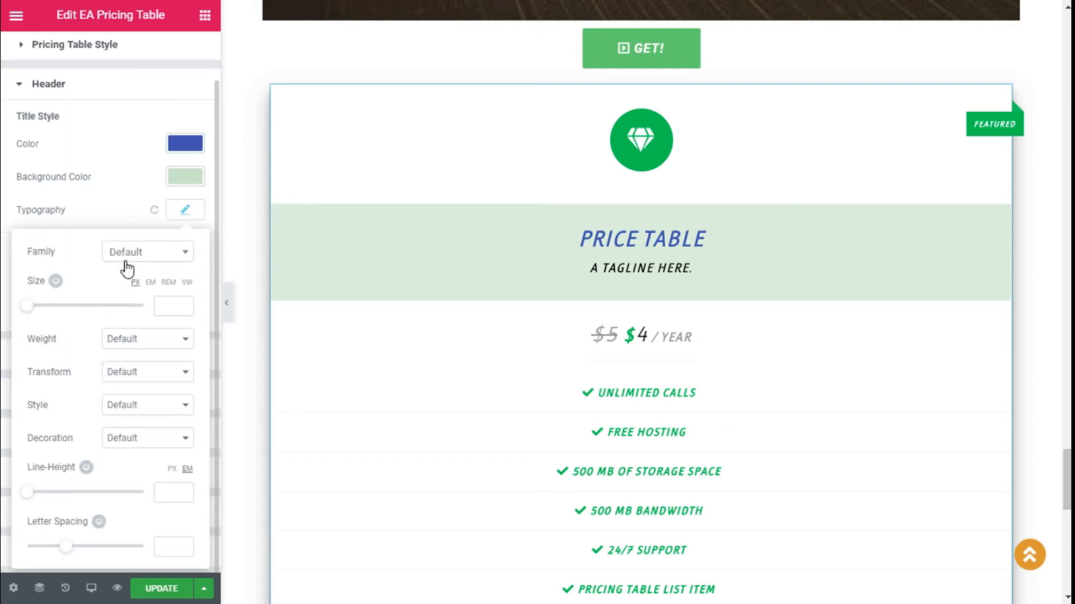
drag(31, 307, 62, 305)
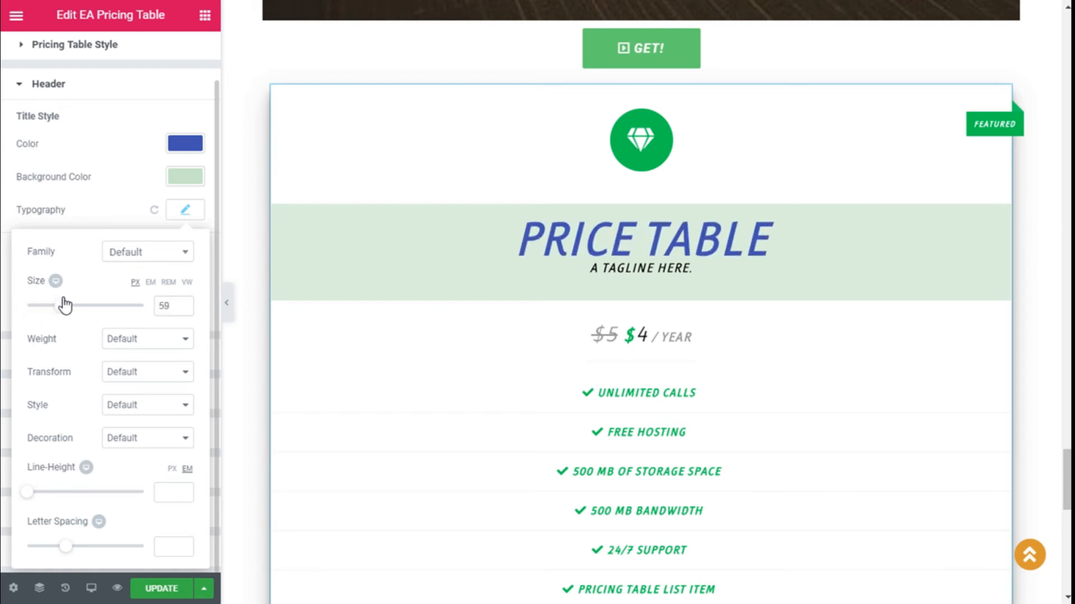
click(181, 313)
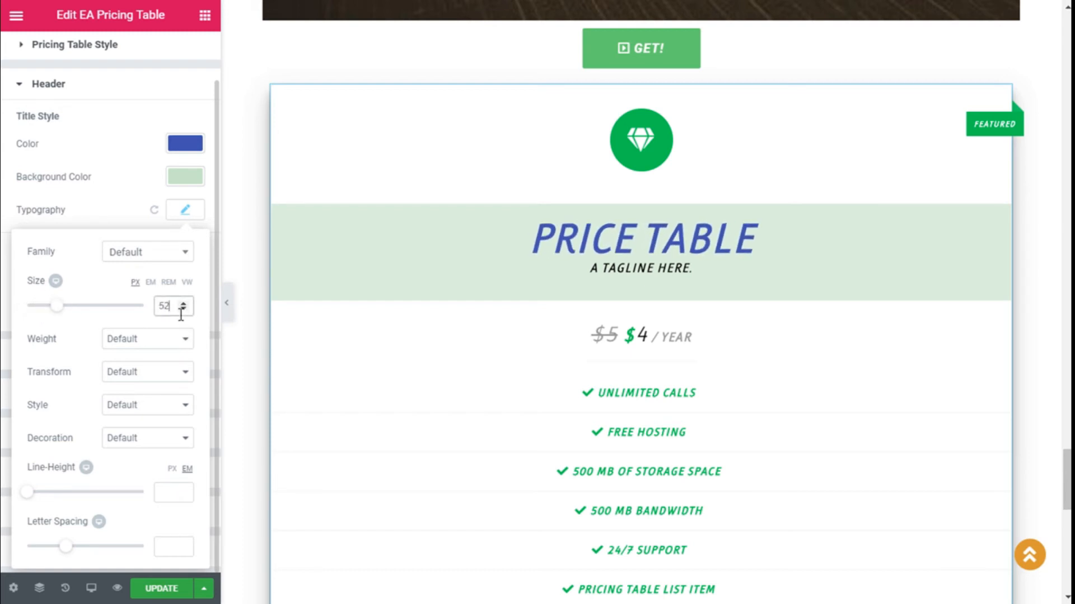
key(BackSpace)
key(BackSpace)
text(50)
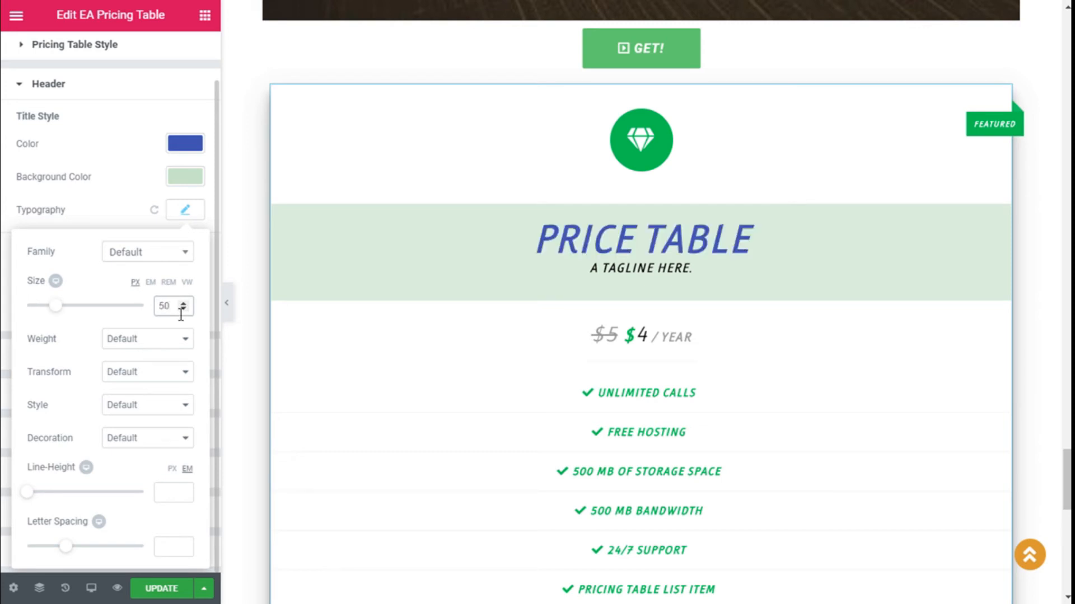
Step: Set the title font weight to 600, leaving transform at Default
click(141, 342)
click(144, 452)
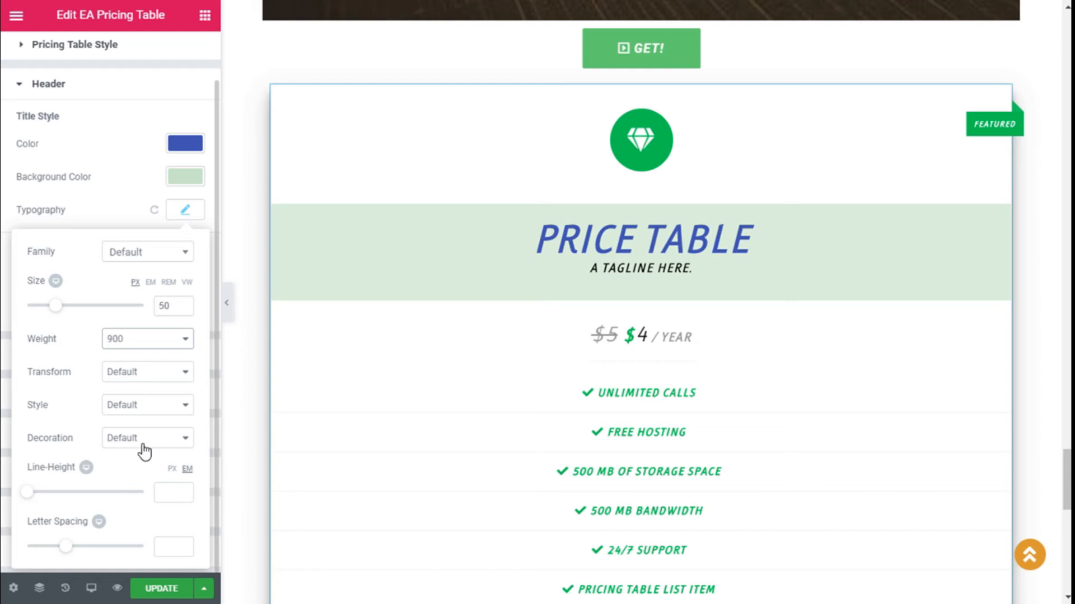
click(140, 342)
click(137, 416)
click(137, 341)
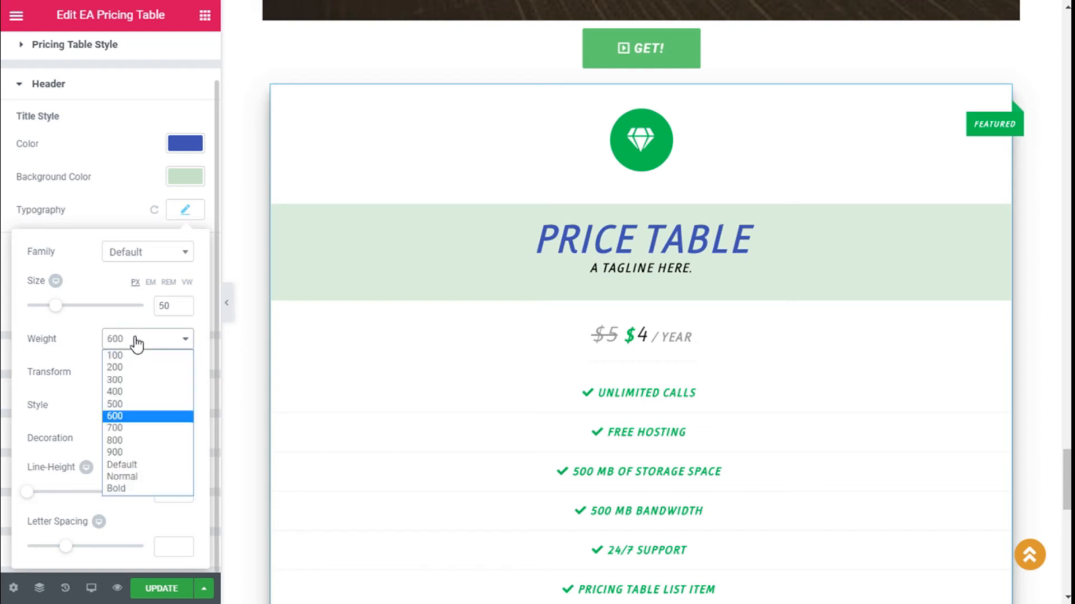
click(145, 489)
click(139, 343)
click(126, 416)
click(126, 376)
click(126, 386)
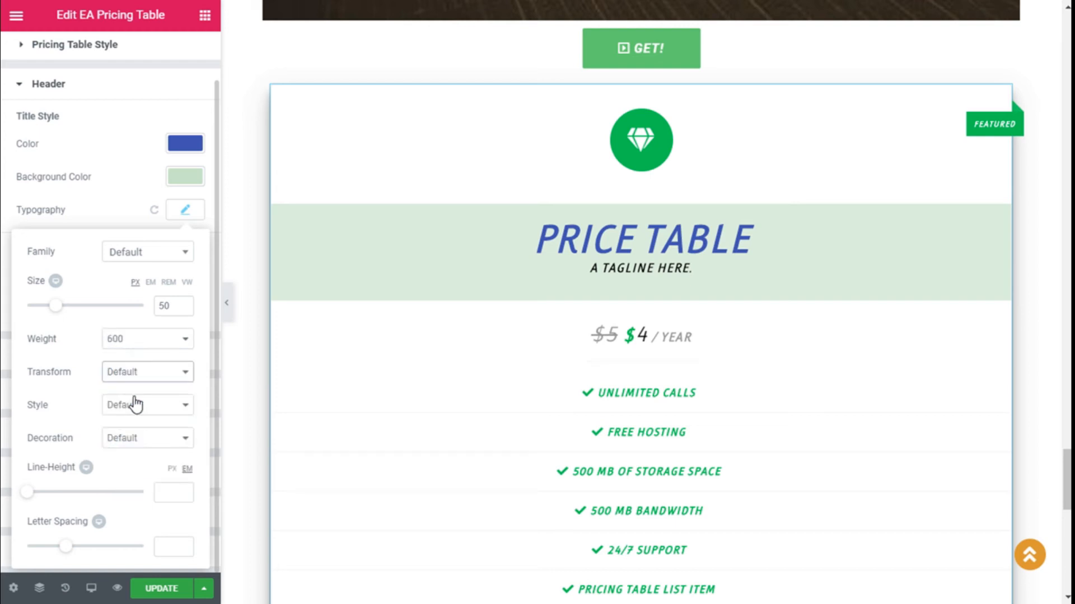
Step: Make the title italic, keeping text decoration at Default
click(133, 407)
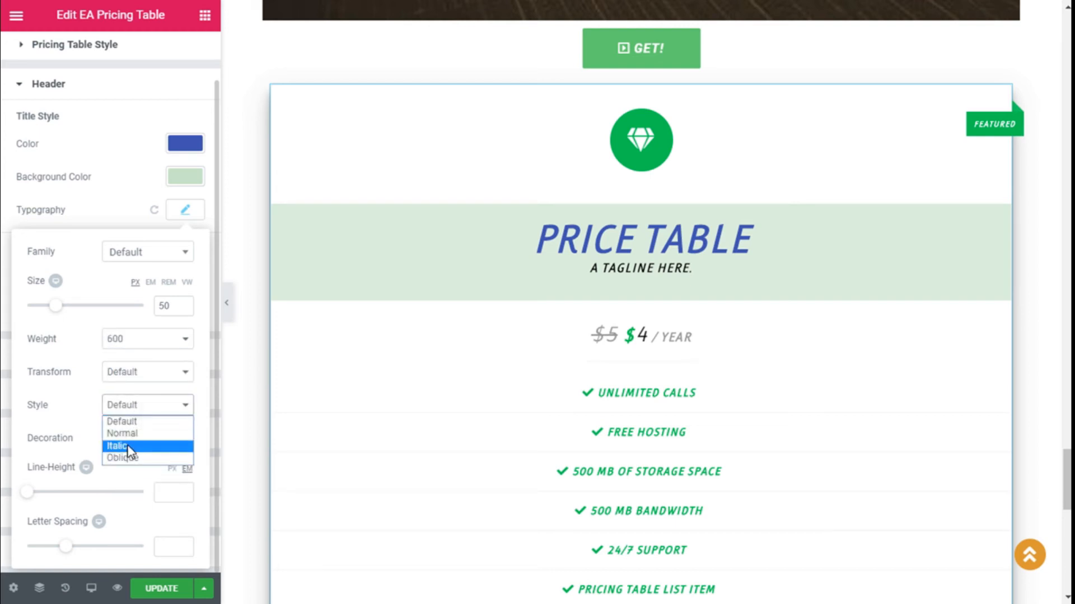
click(124, 434)
click(142, 410)
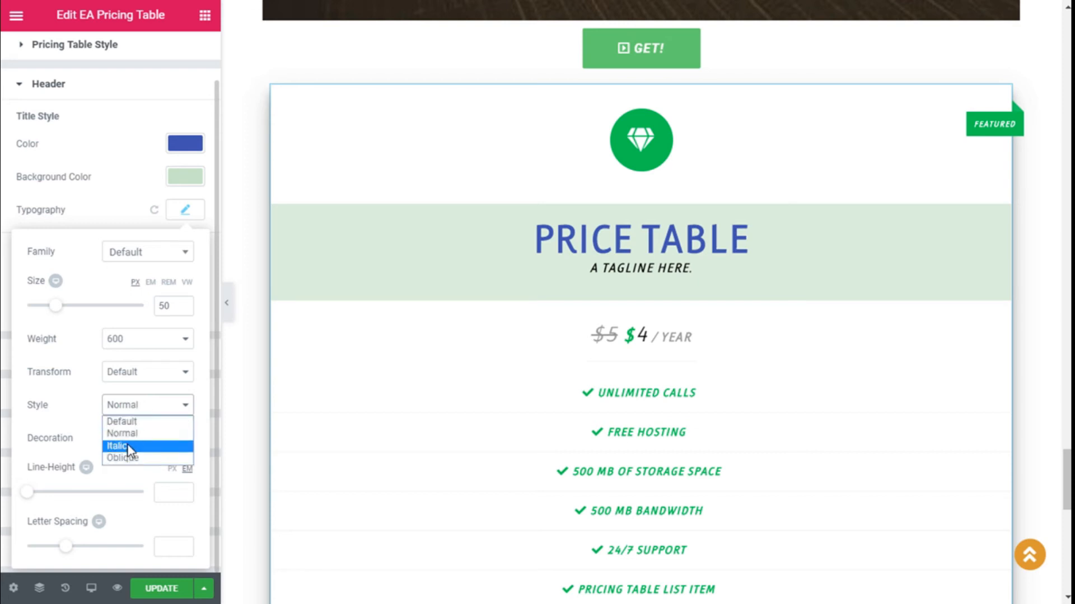
click(137, 446)
click(140, 439)
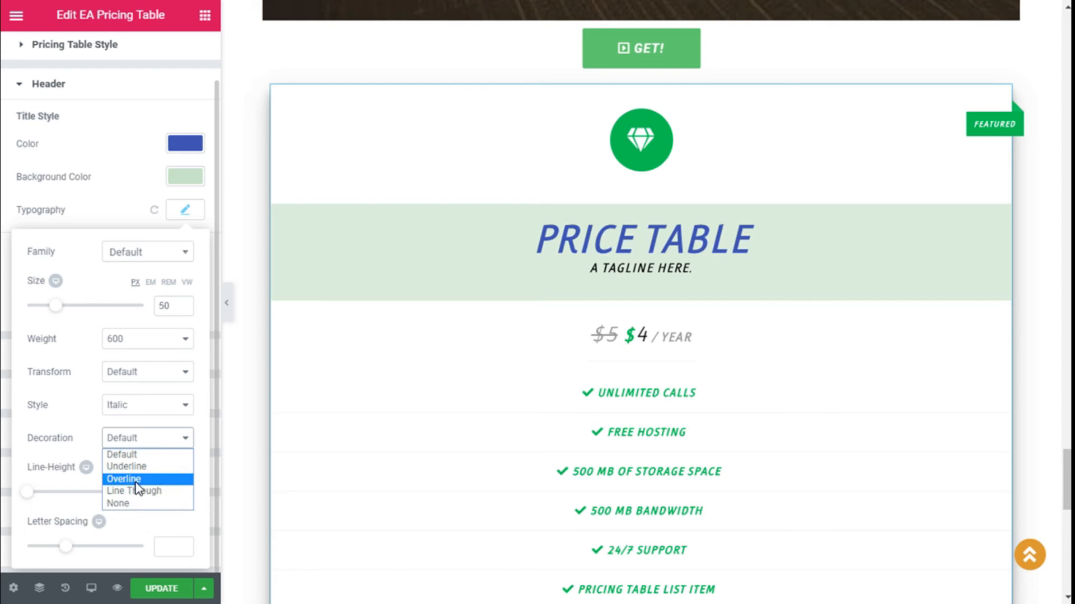
click(140, 440)
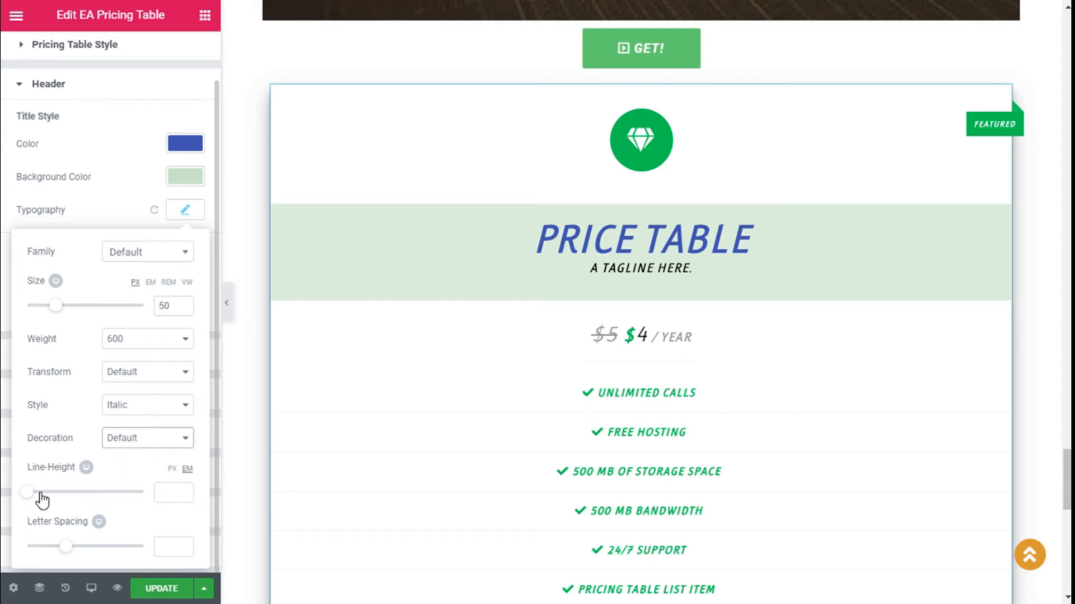
click(101, 218)
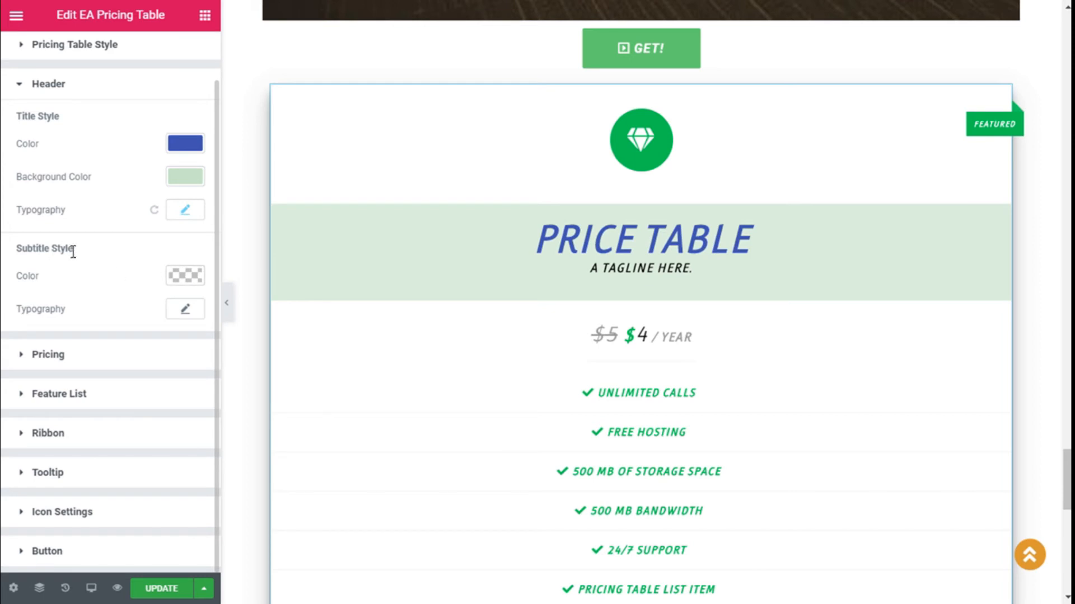
Step: Colour the tagline subtitle dark blue
click(191, 277)
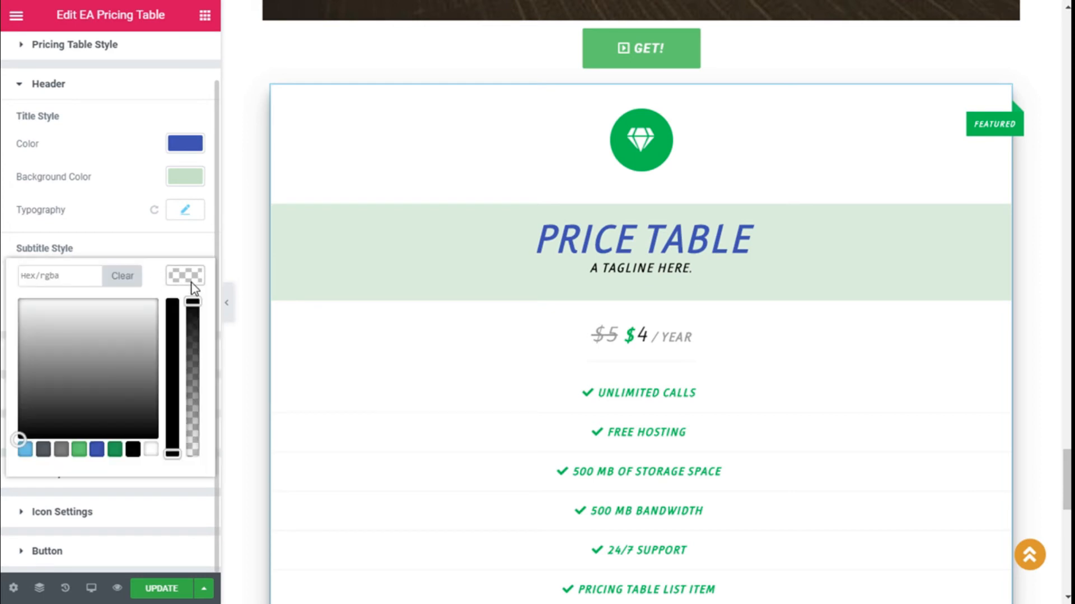
click(97, 450)
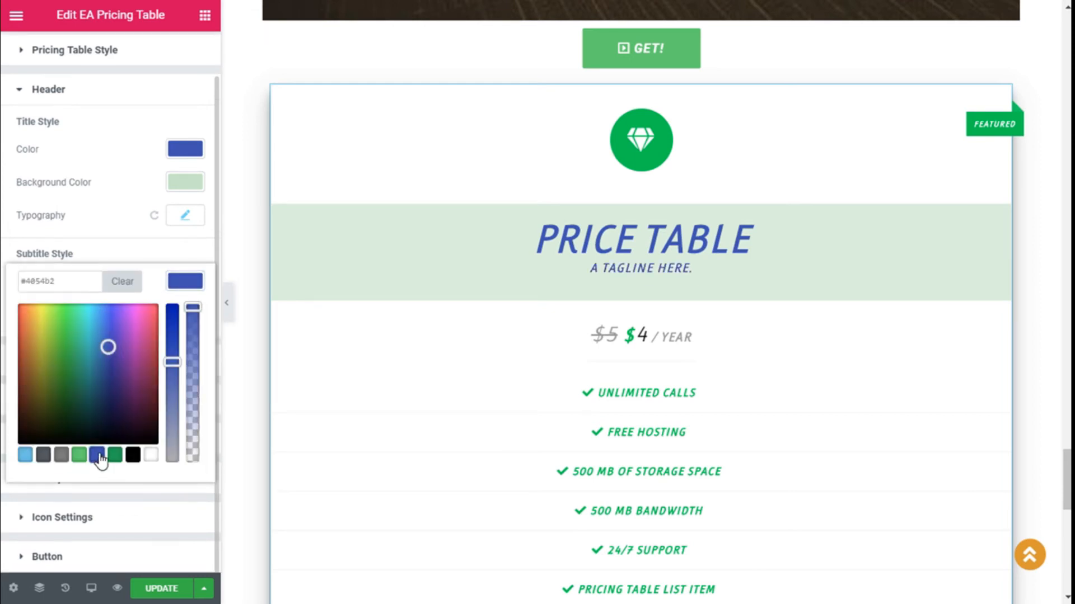
click(186, 281)
click(185, 315)
scroll(160, 360, down, 2)
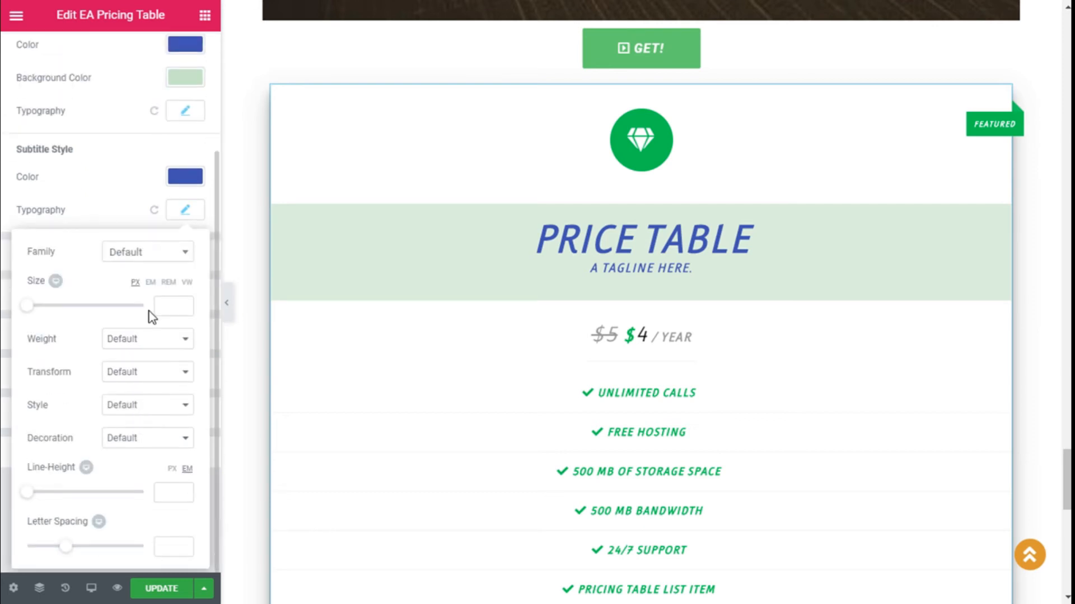
click(187, 211)
scroll(132, 215, up, 3)
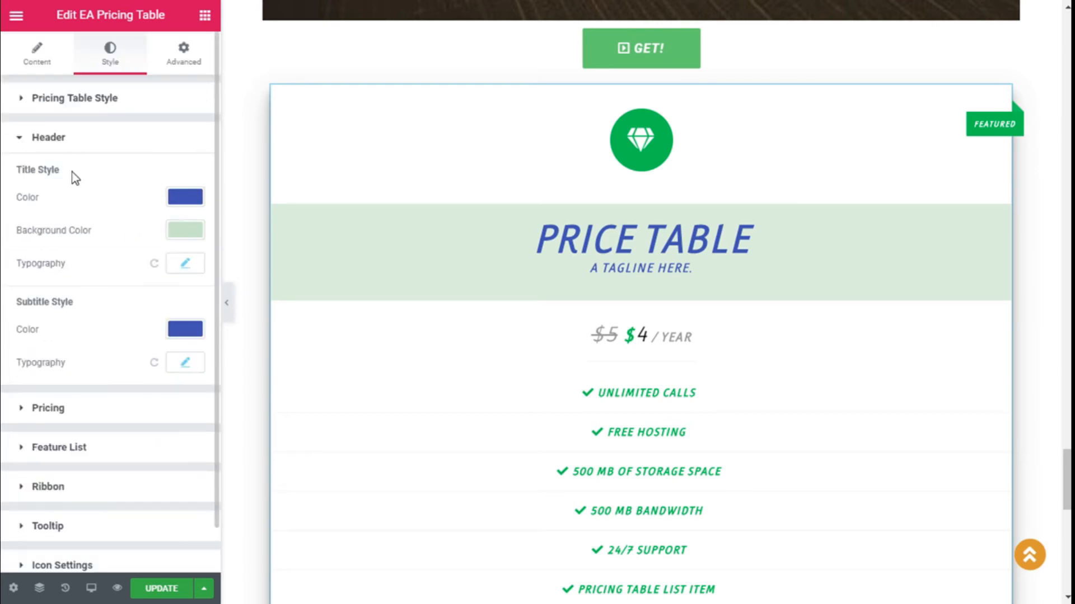
click(22, 140)
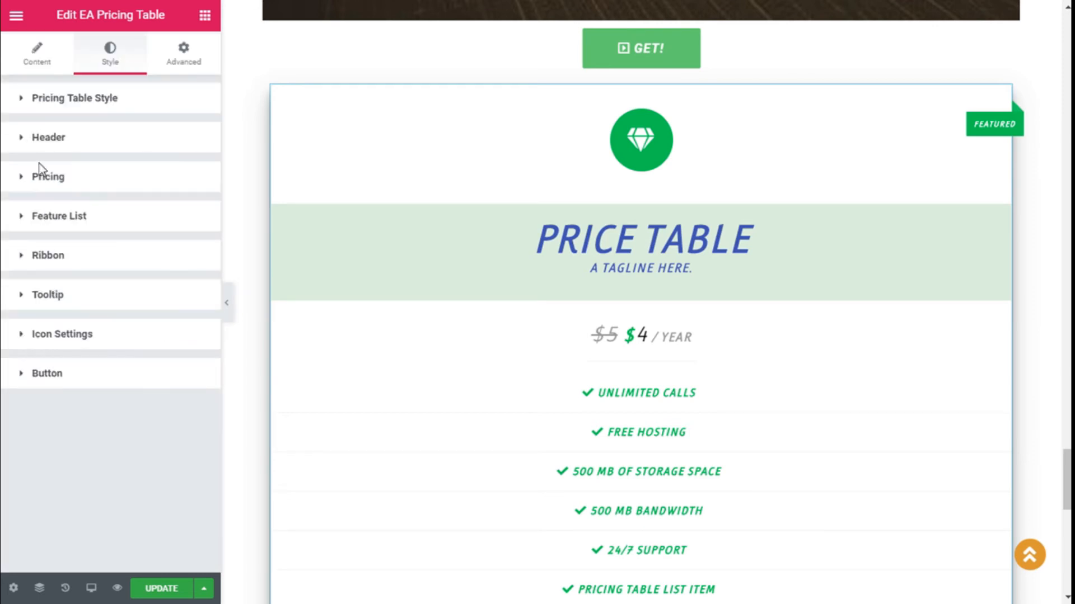
Step: Set the original $5 price colour to grey
click(84, 178)
scroll(169, 186, down, 2)
scroll(696, 297, down, 2)
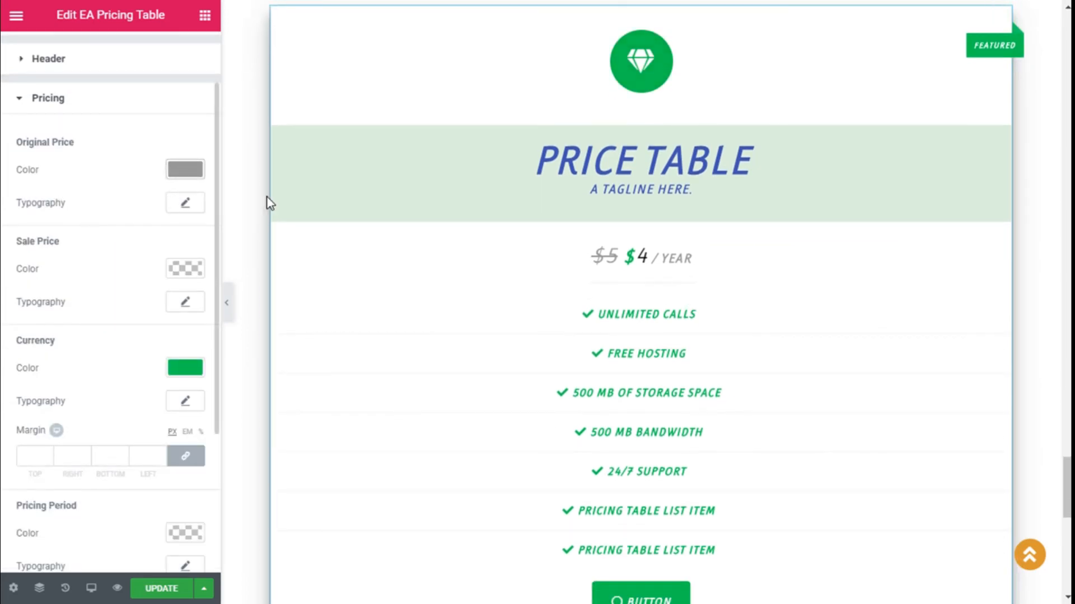
click(180, 169)
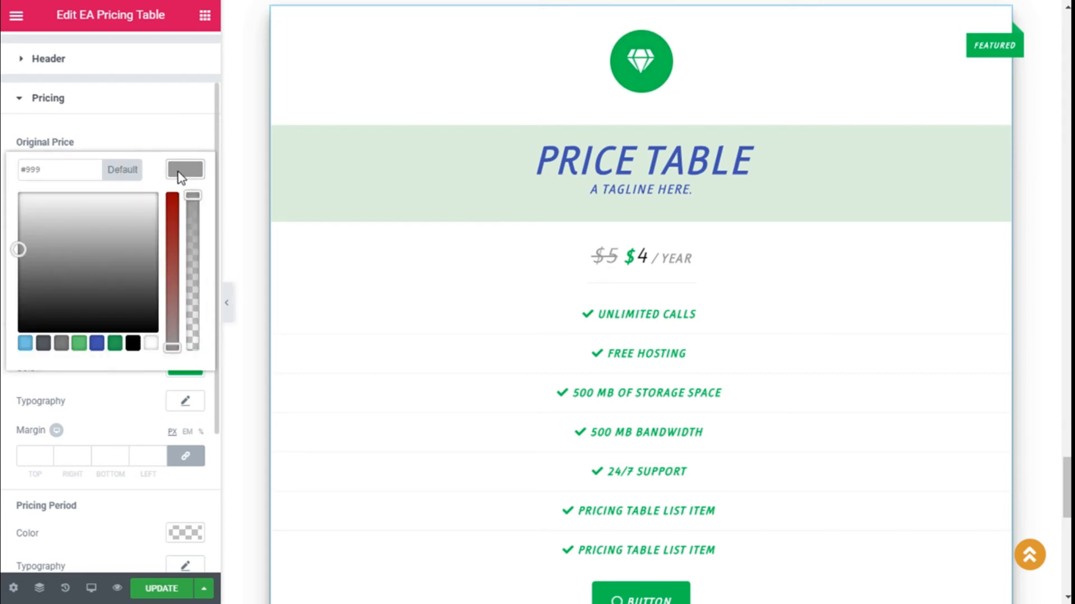
click(116, 344)
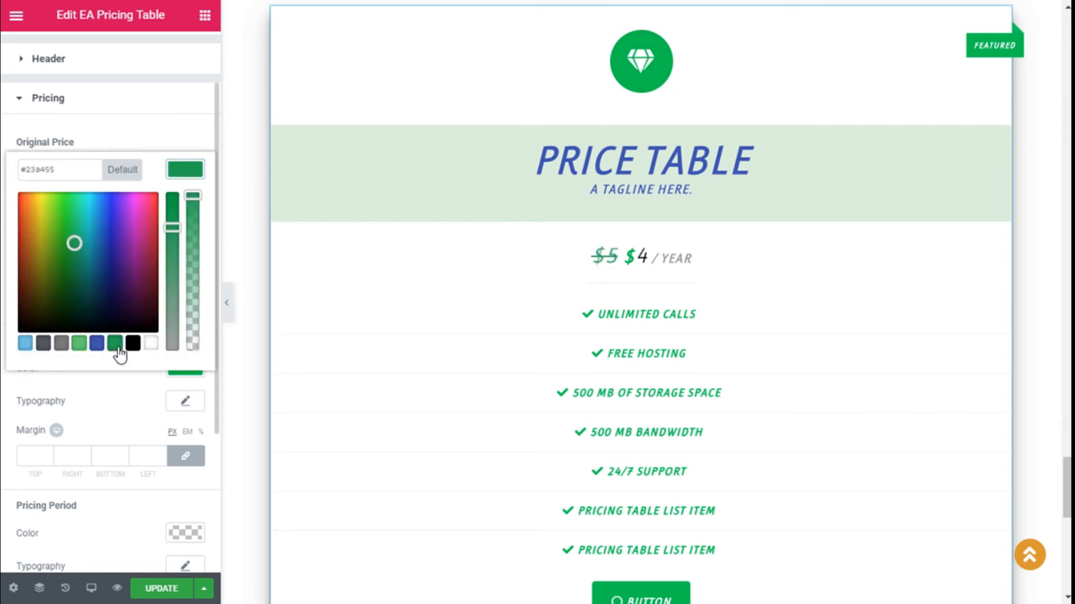
click(62, 344)
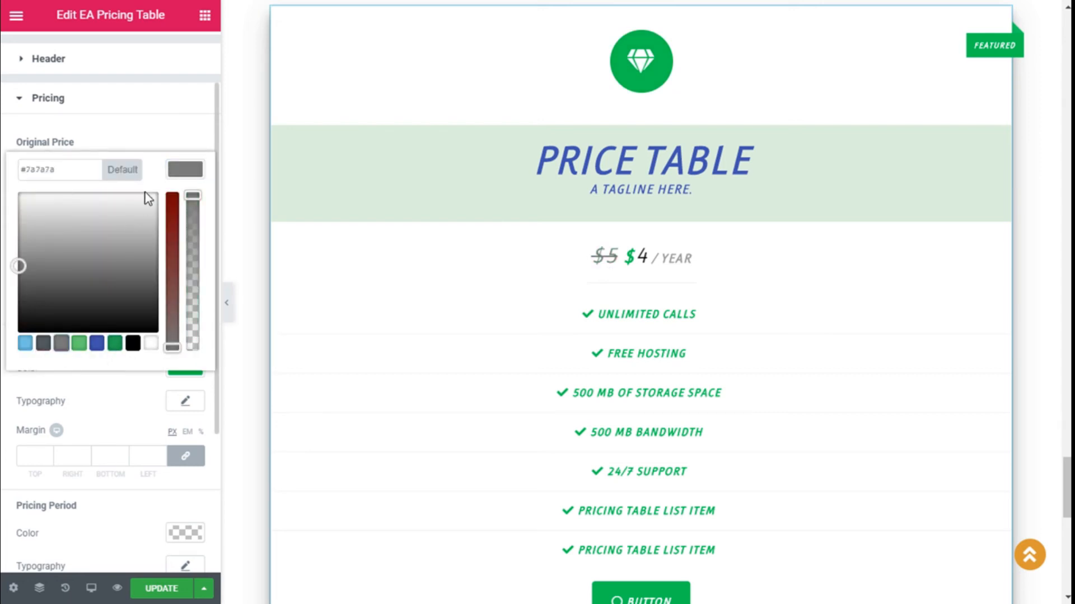
click(186, 170)
click(184, 171)
click(178, 171)
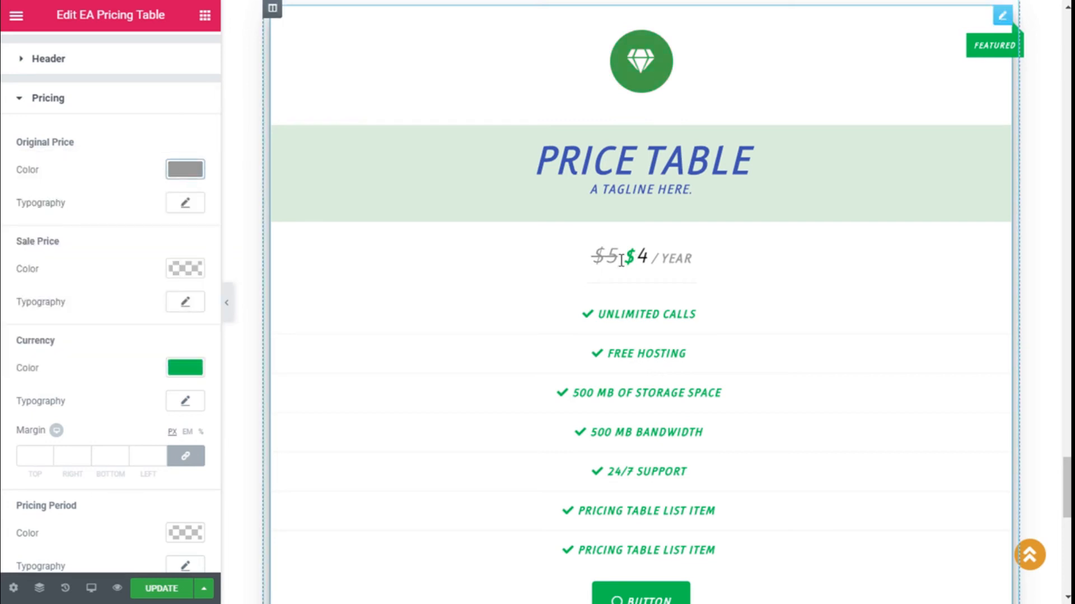
Step: Make the $4 sale price light blue after trying dark and light green
scroll(741, 268, down, 2)
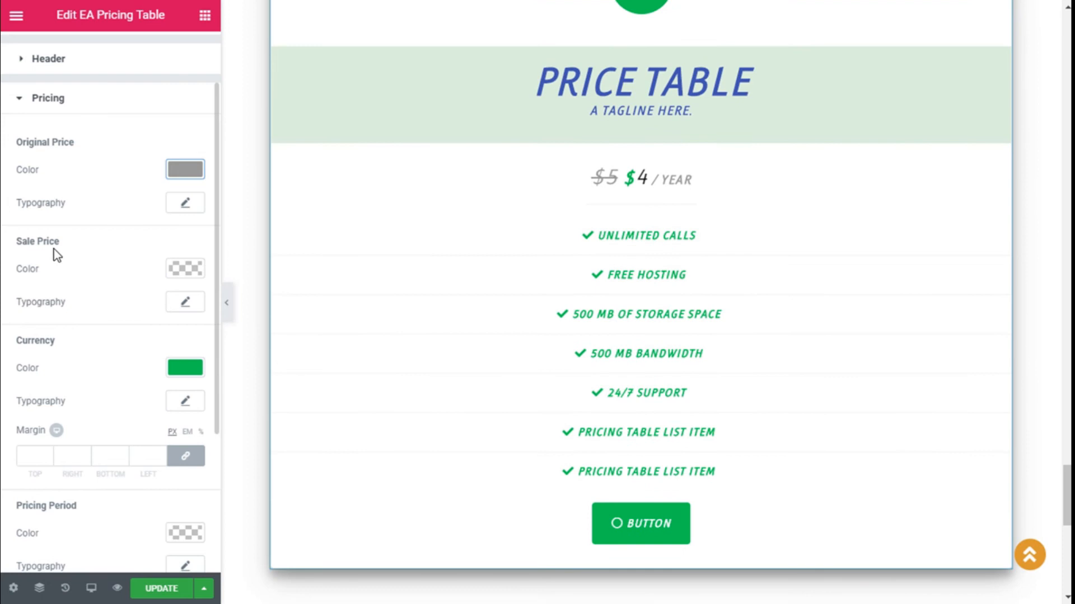
click(189, 271)
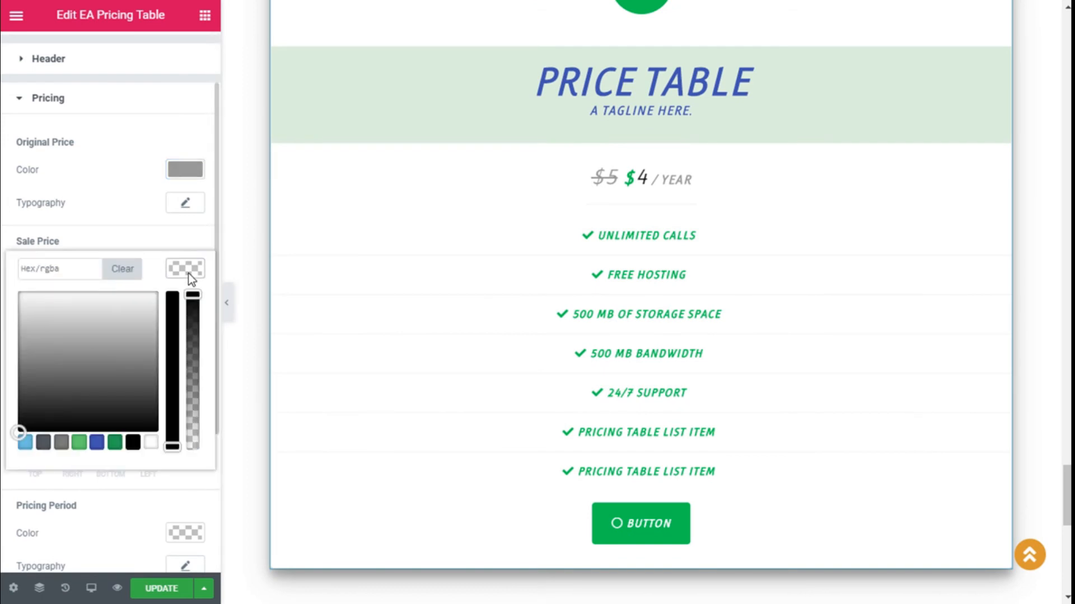
click(115, 444)
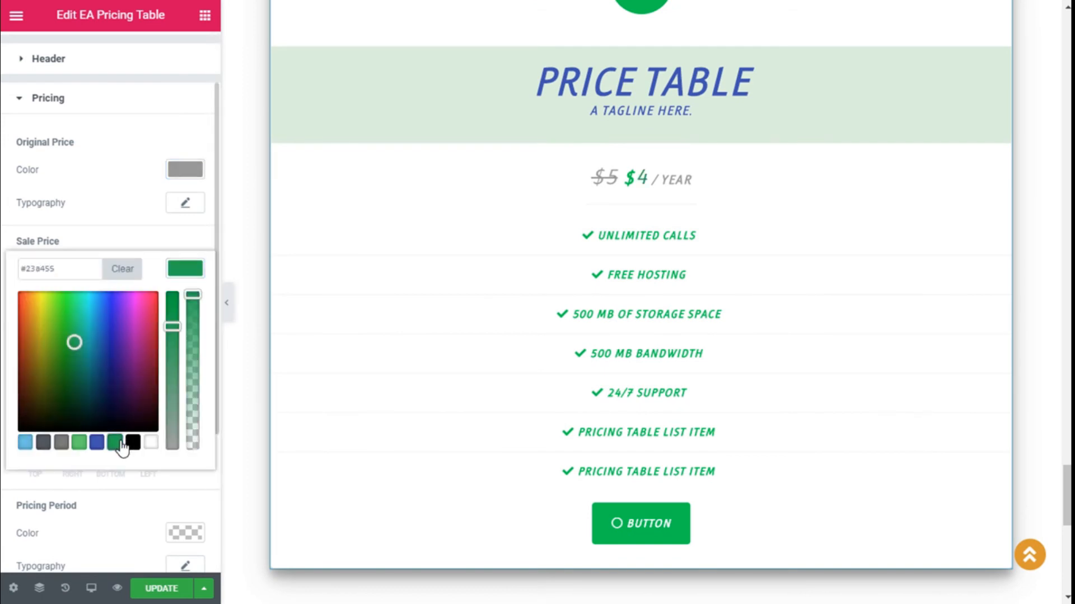
click(79, 442)
click(27, 444)
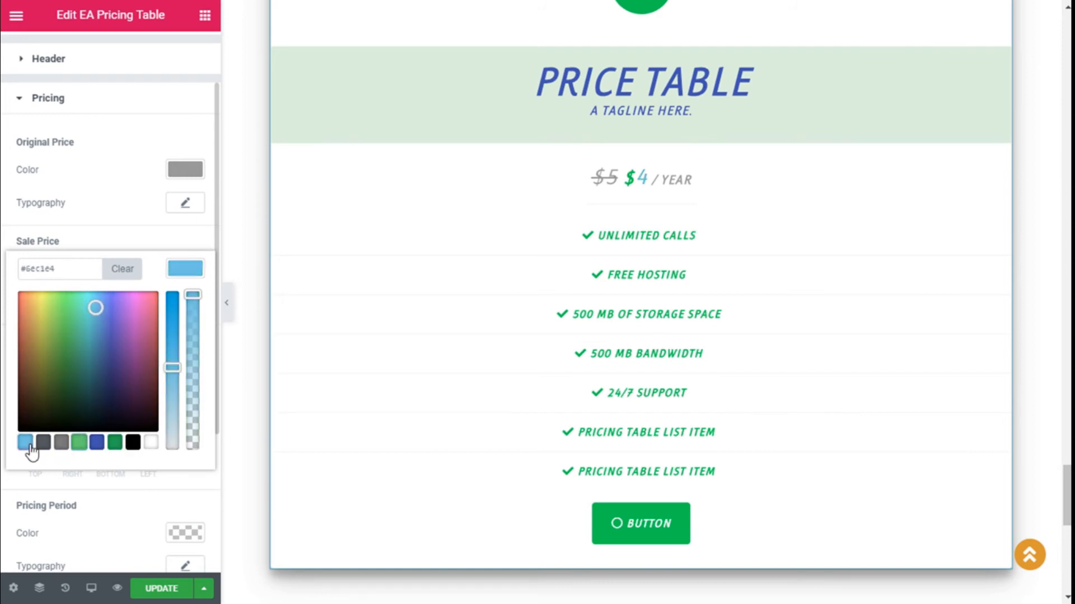
click(179, 271)
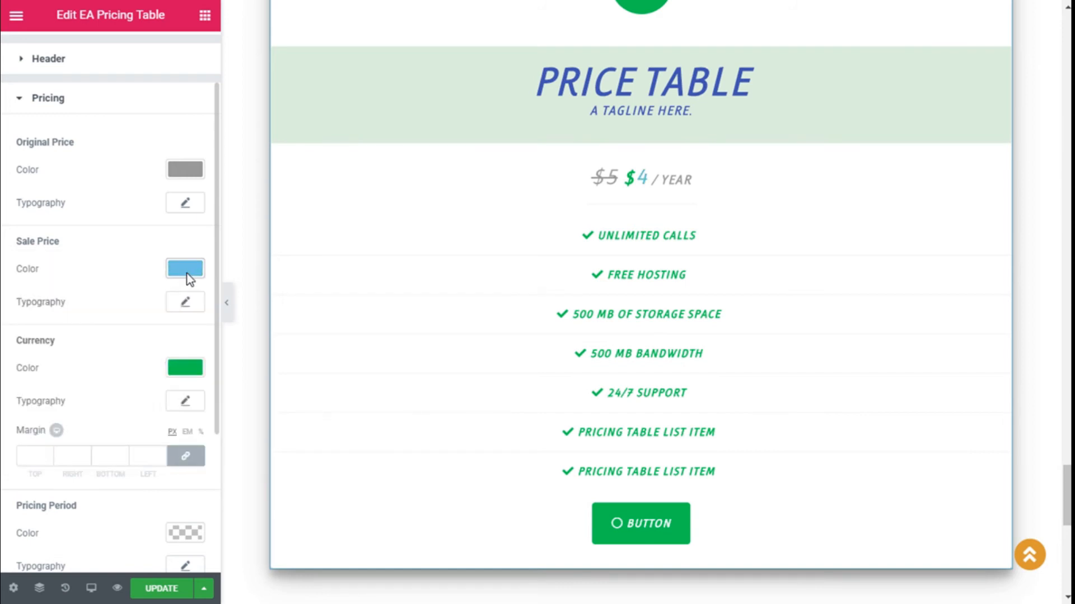
Step: Make the / YEAR pricing period text light blue
scroll(162, 309, down, 2)
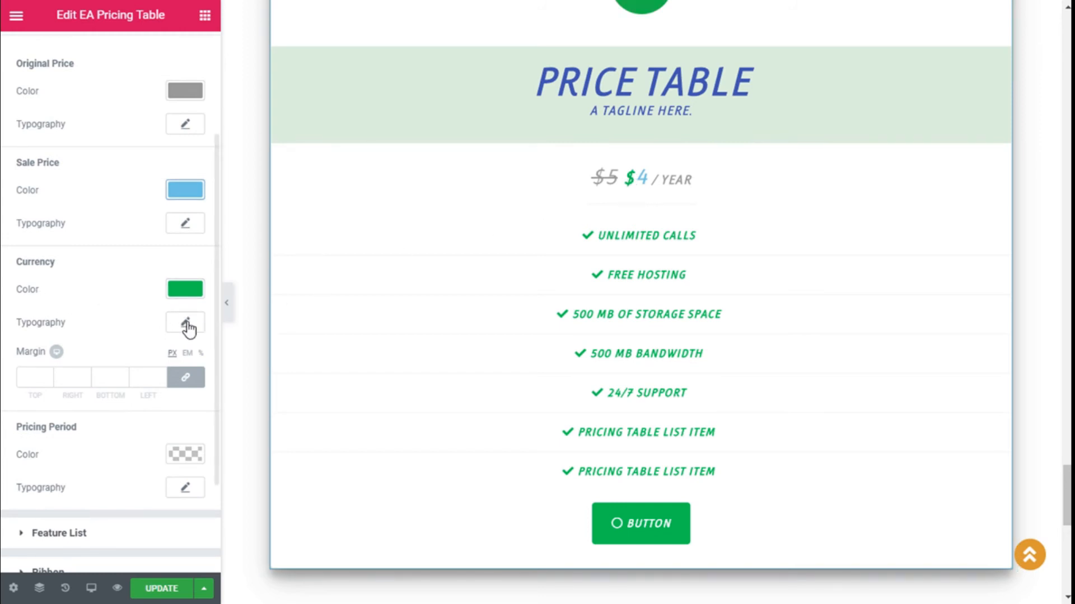
scroll(187, 328, down, 2)
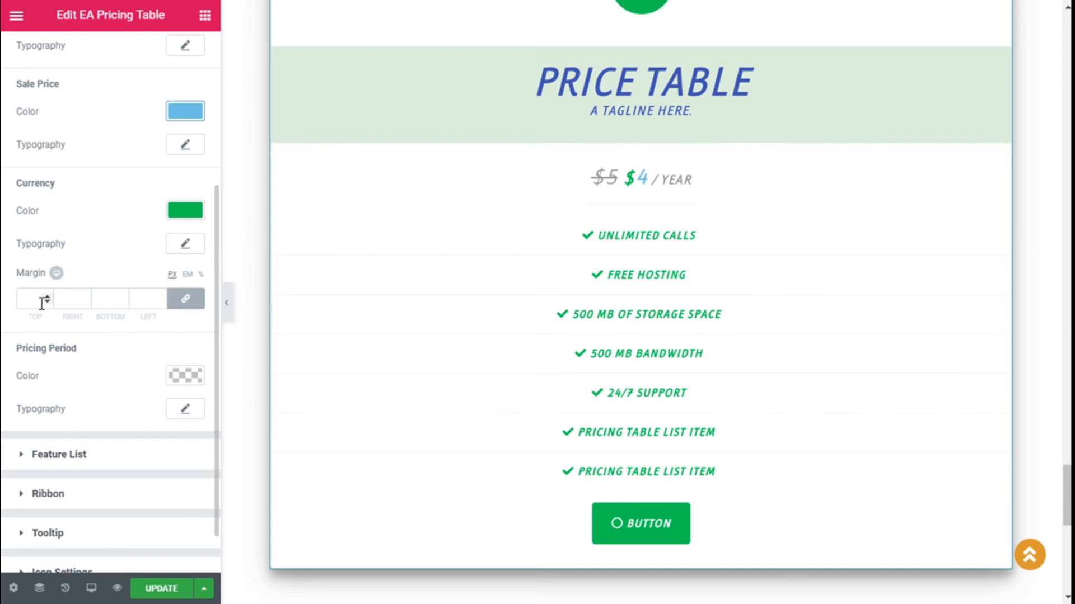
click(182, 377)
click(114, 549)
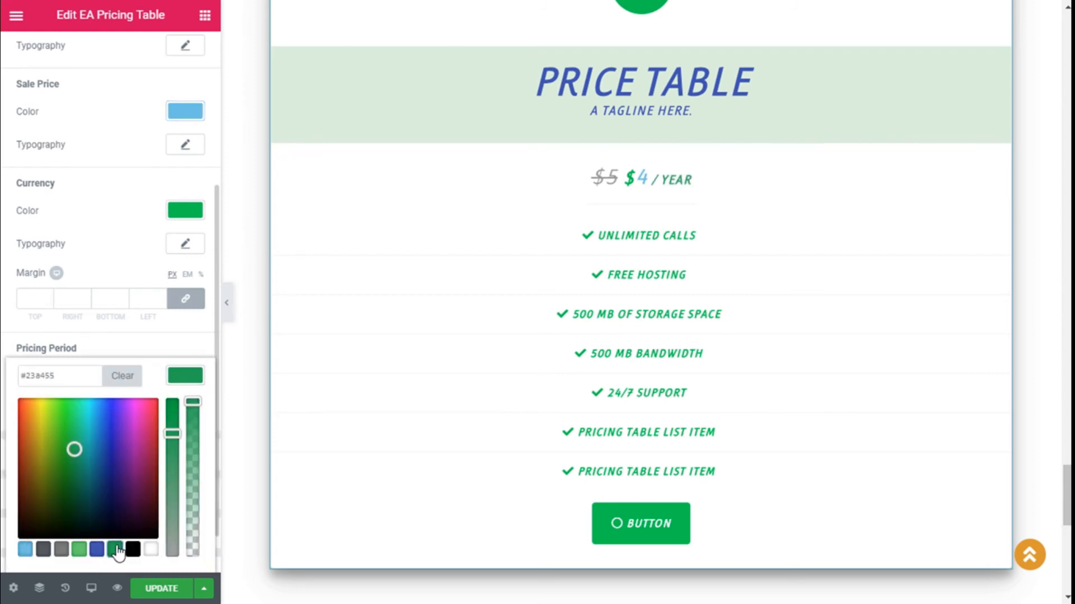
click(149, 550)
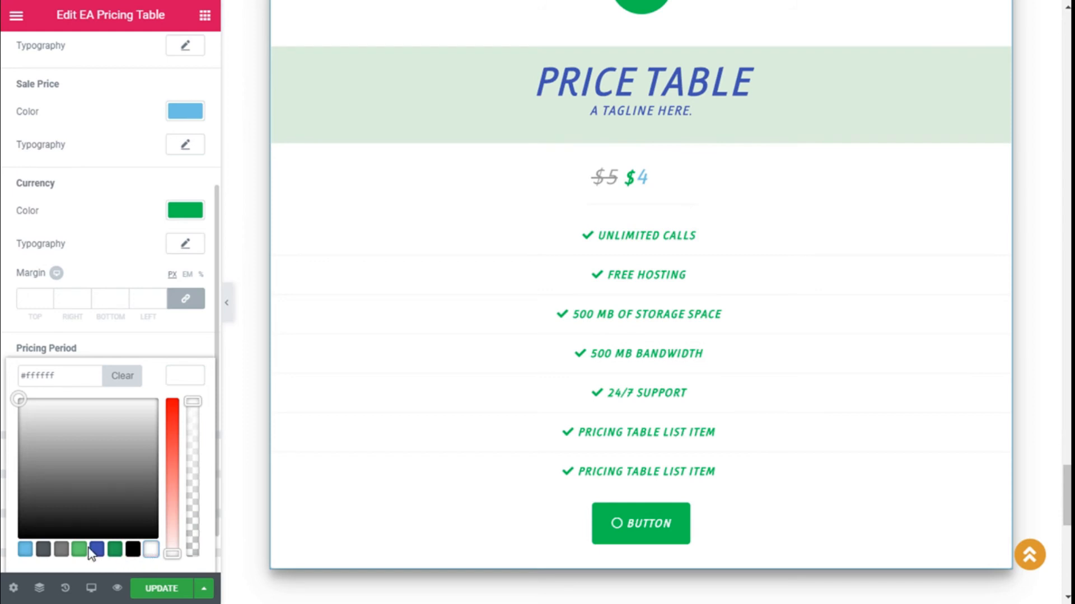
click(25, 551)
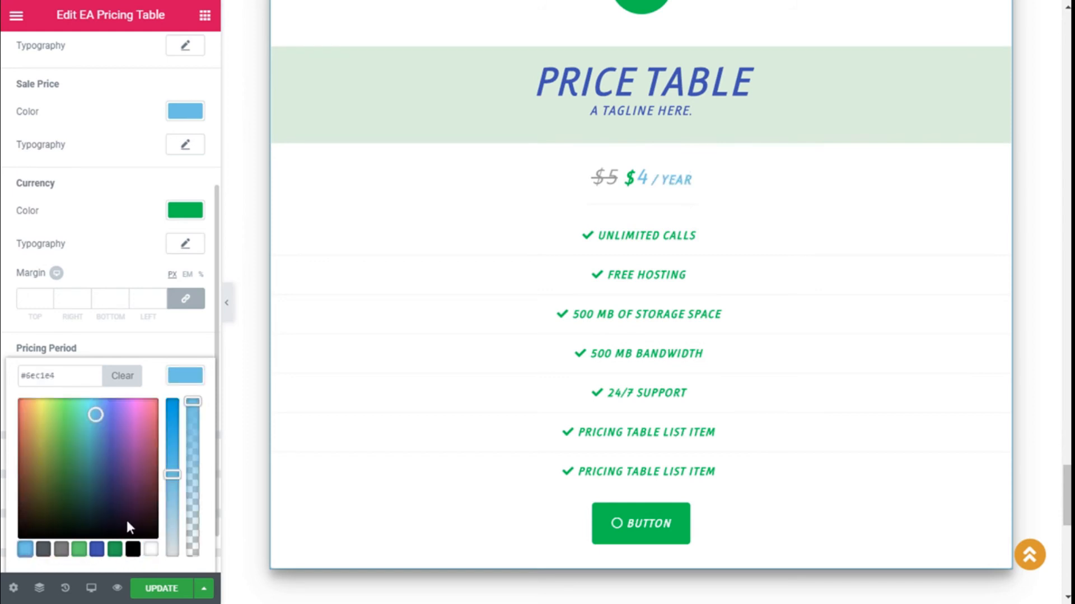
click(308, 353)
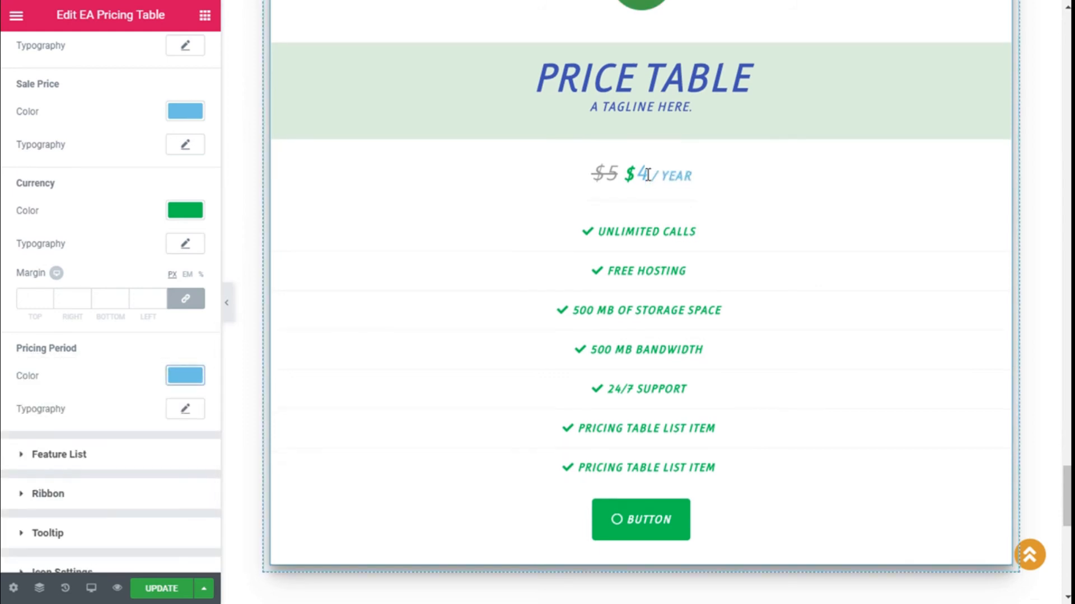
scroll(307, 354, down, 1)
scroll(144, 306, up, 5)
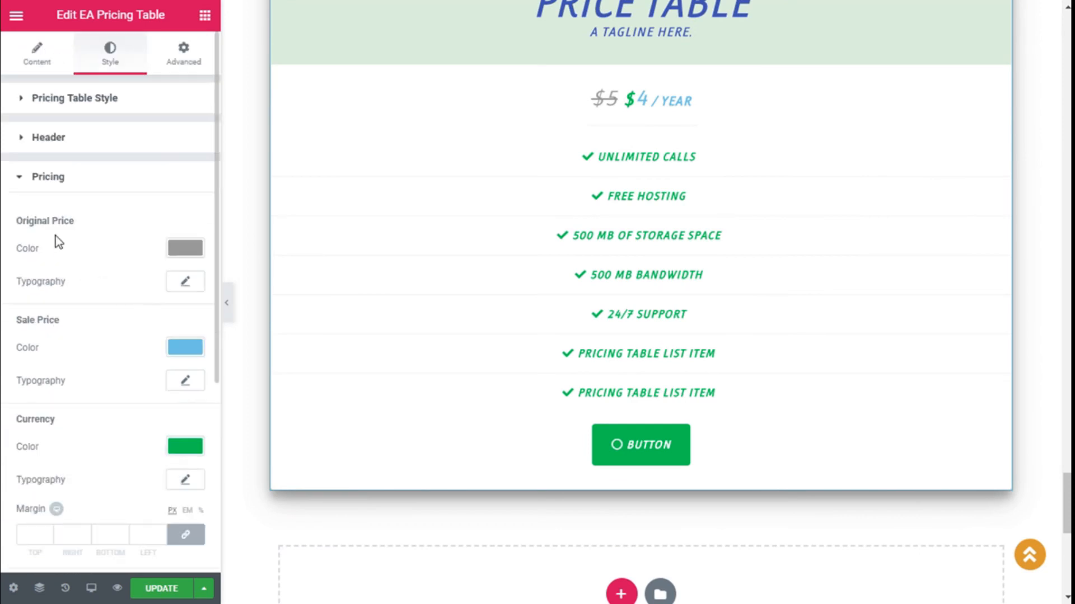
scroll(115, 240, down, 3)
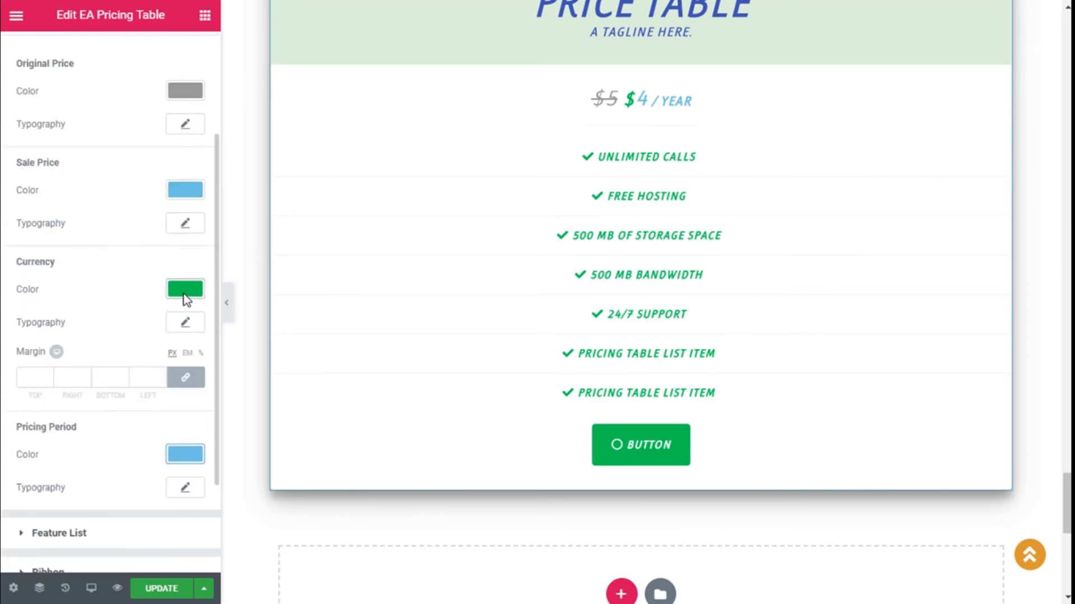
scroll(59, 230, up, 3)
Step: Set the Feature List colour to light blue
click(20, 178)
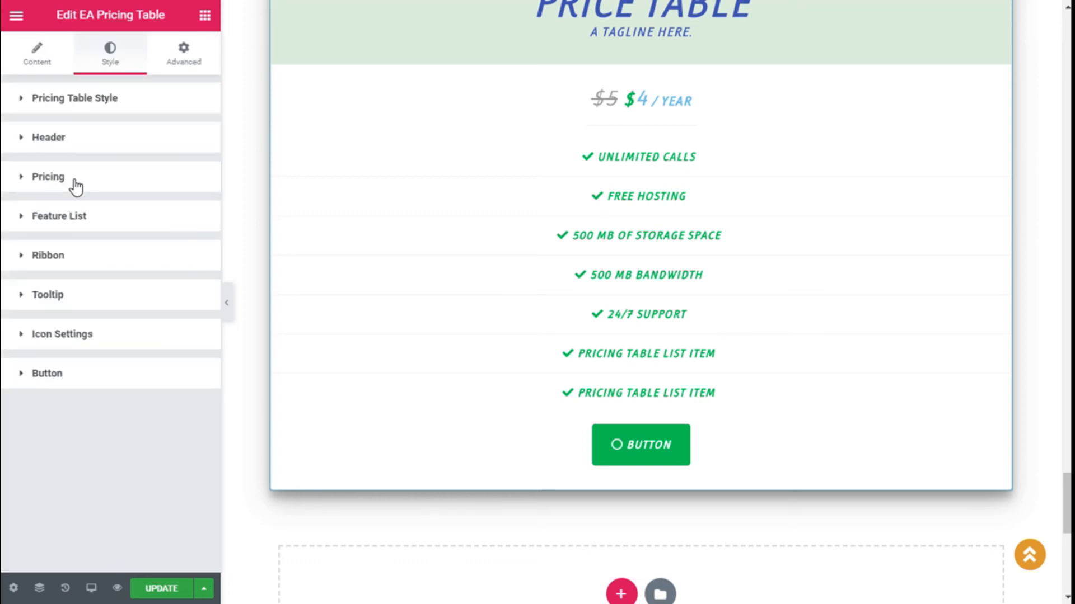
click(132, 216)
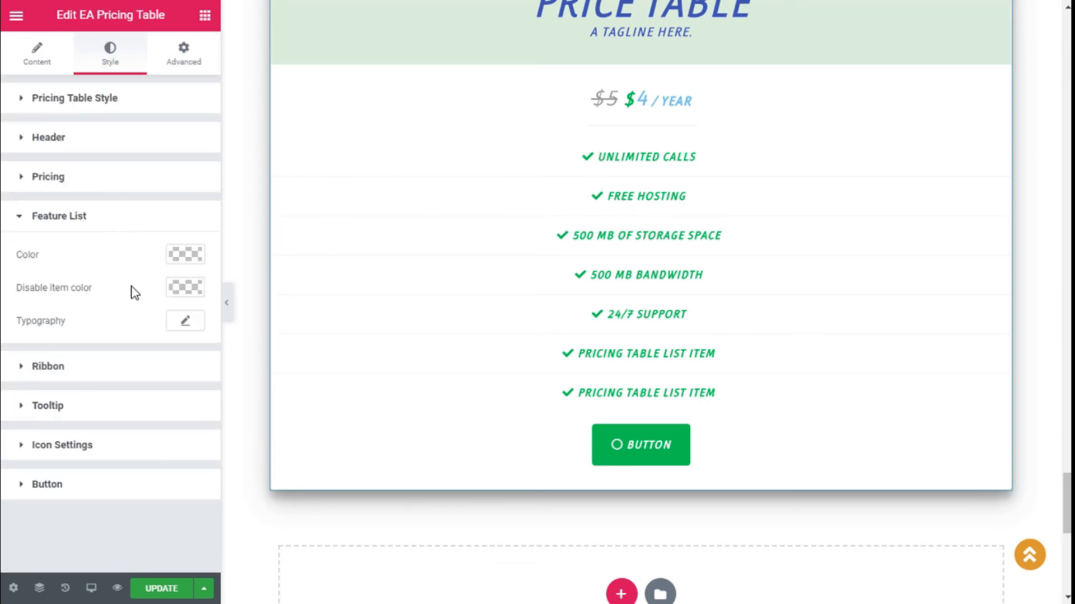
click(176, 260)
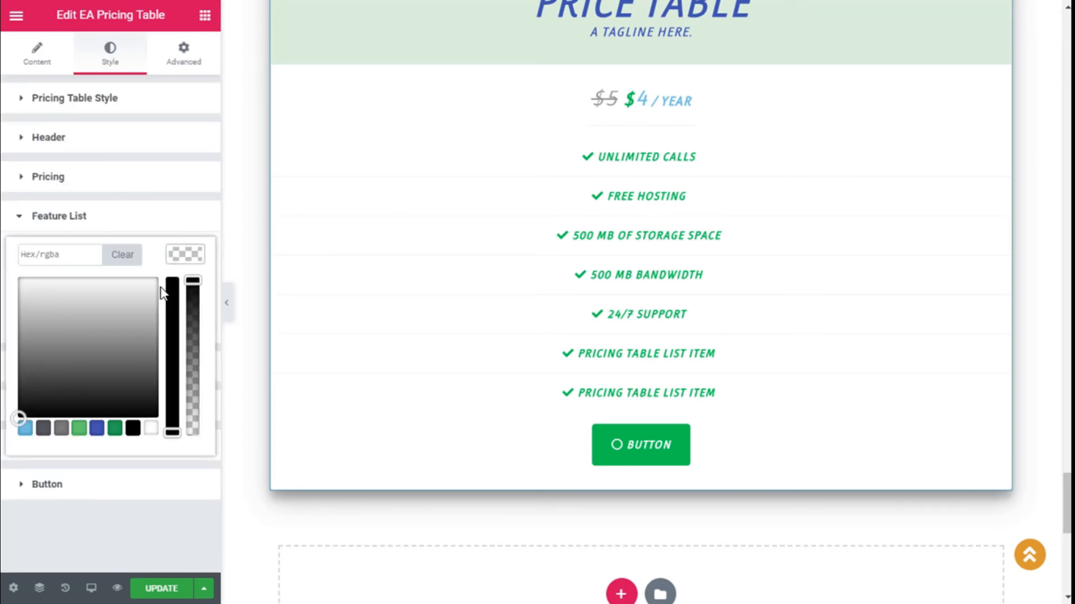
click(116, 432)
click(96, 429)
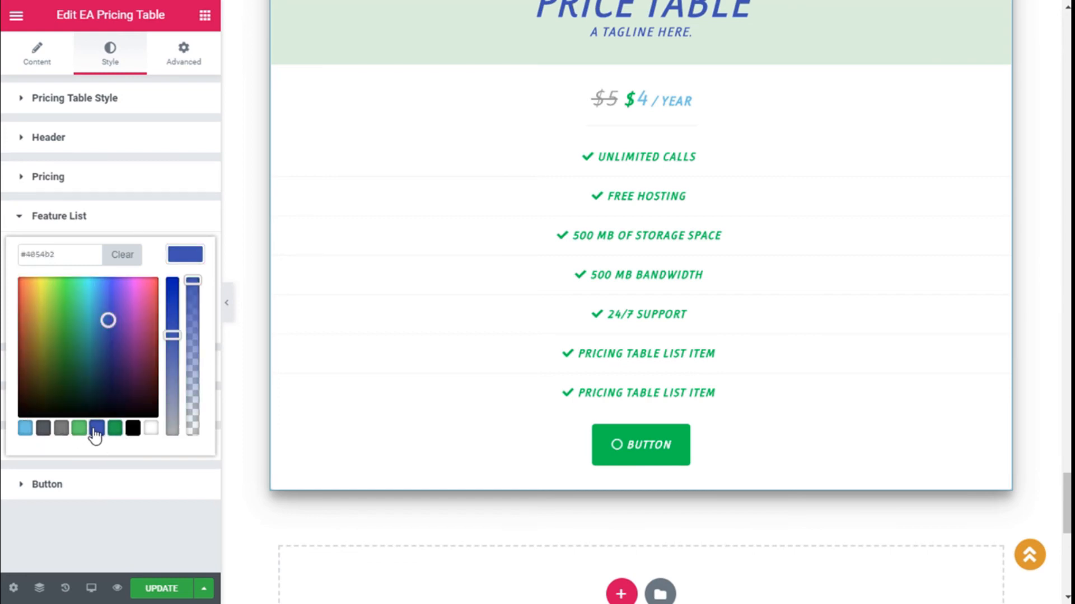
click(26, 429)
click(176, 264)
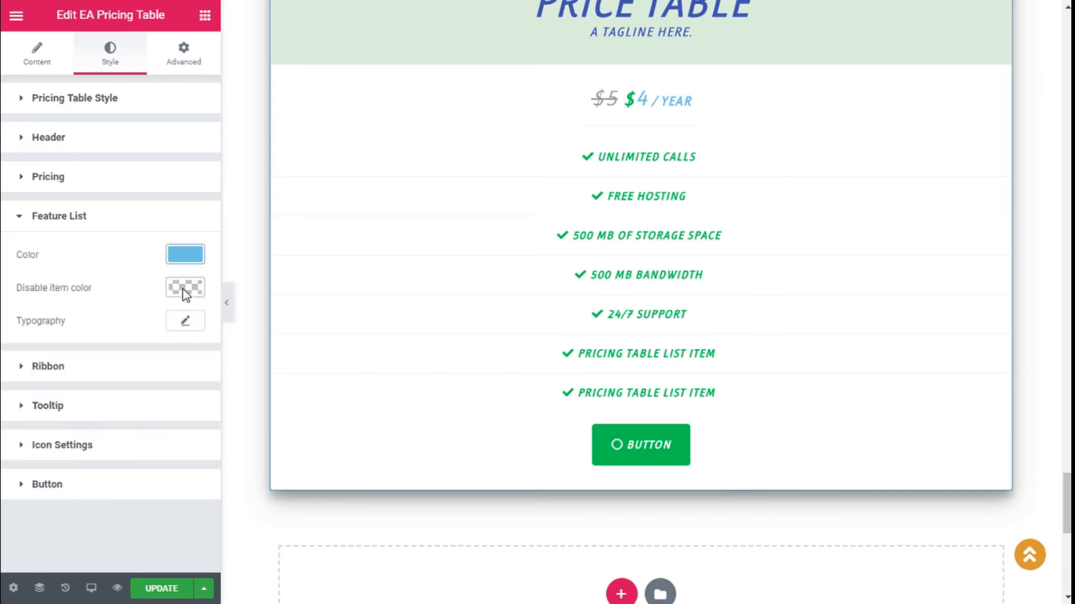
Step: Set the disabled-item colour to blue, then clear it
click(185, 288)
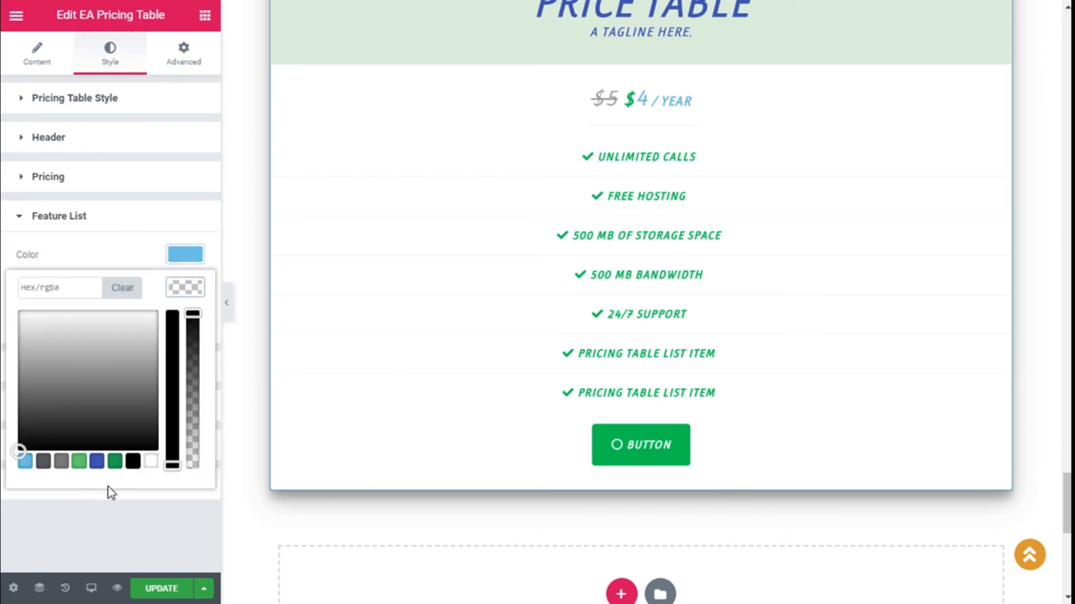
click(98, 462)
click(184, 291)
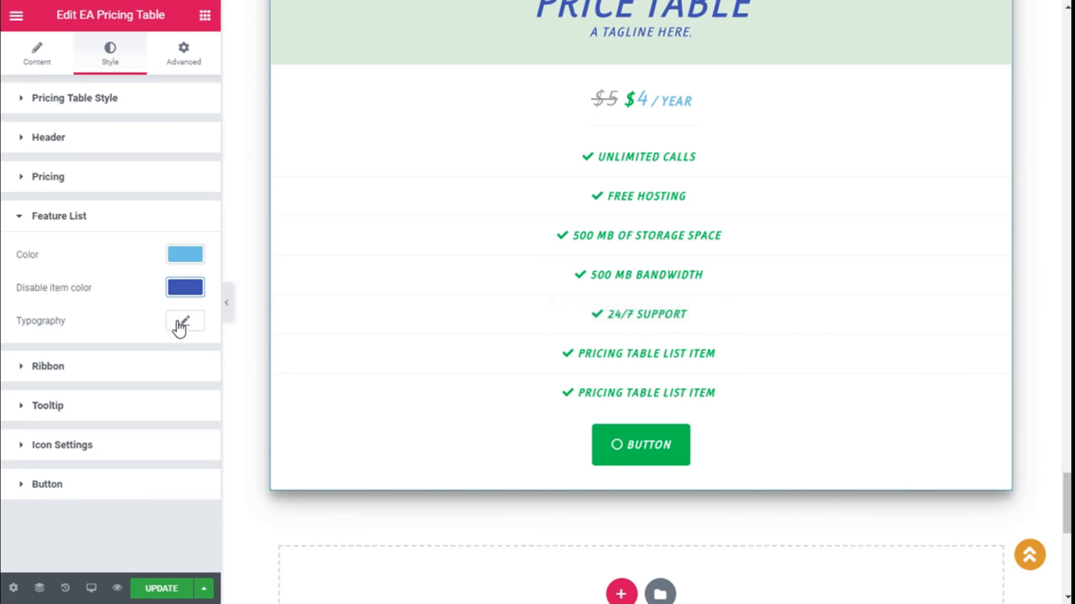
click(197, 286)
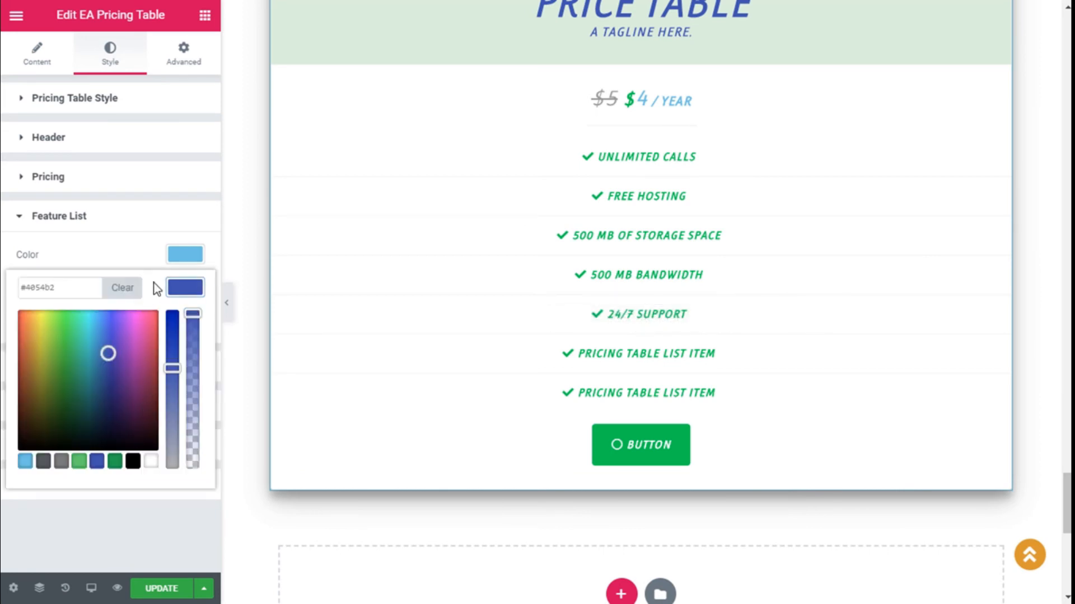
click(133, 294)
click(177, 288)
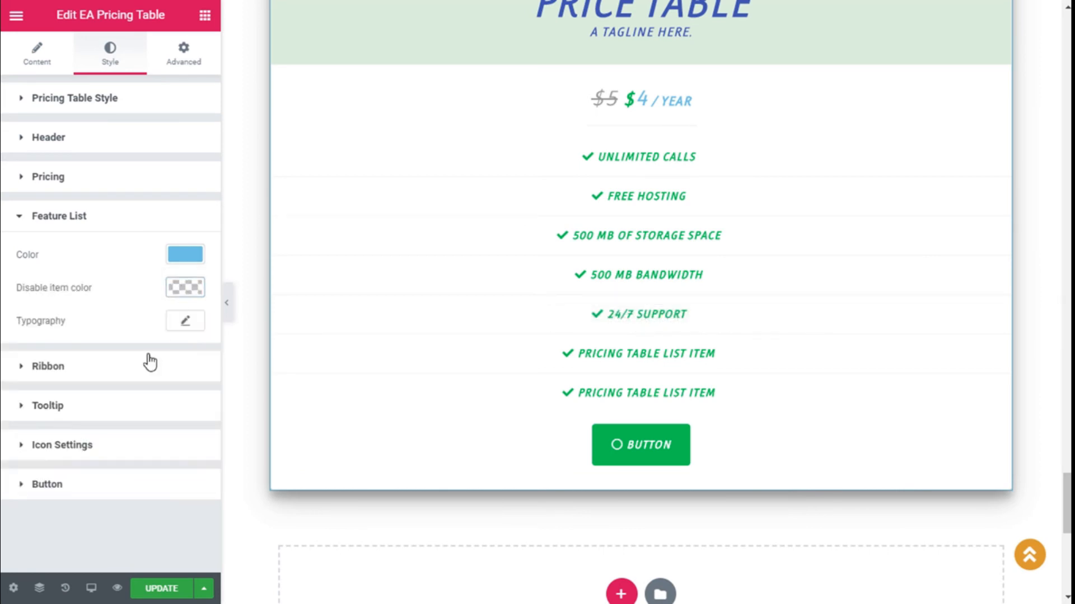
Step: Review the feature list typography, collapse the section, and bring up the ribbon style settings
click(185, 321)
scroll(151, 448, down, 2)
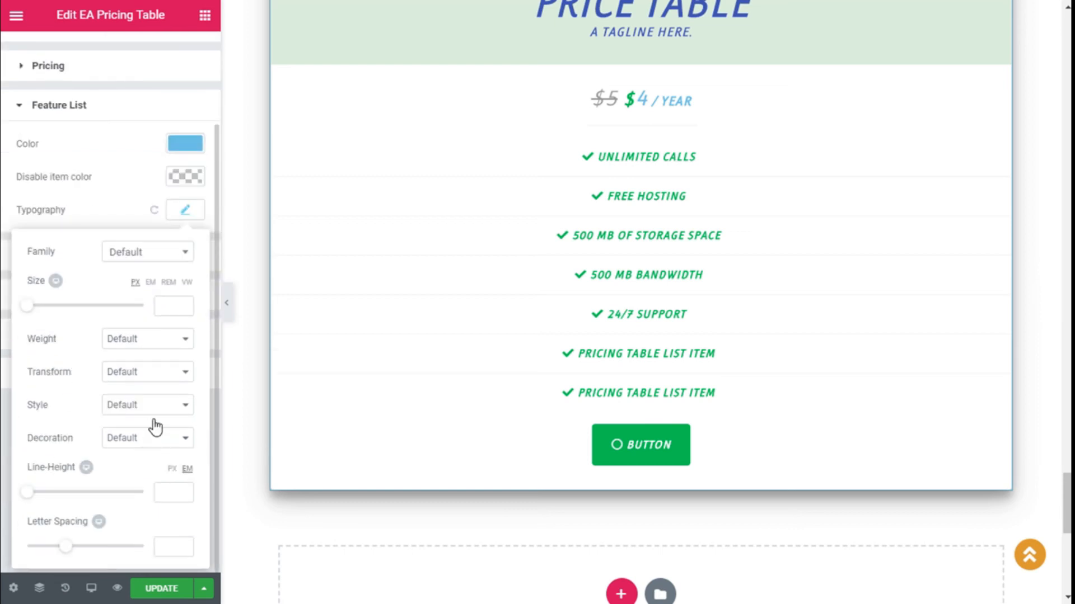
click(182, 216)
click(42, 115)
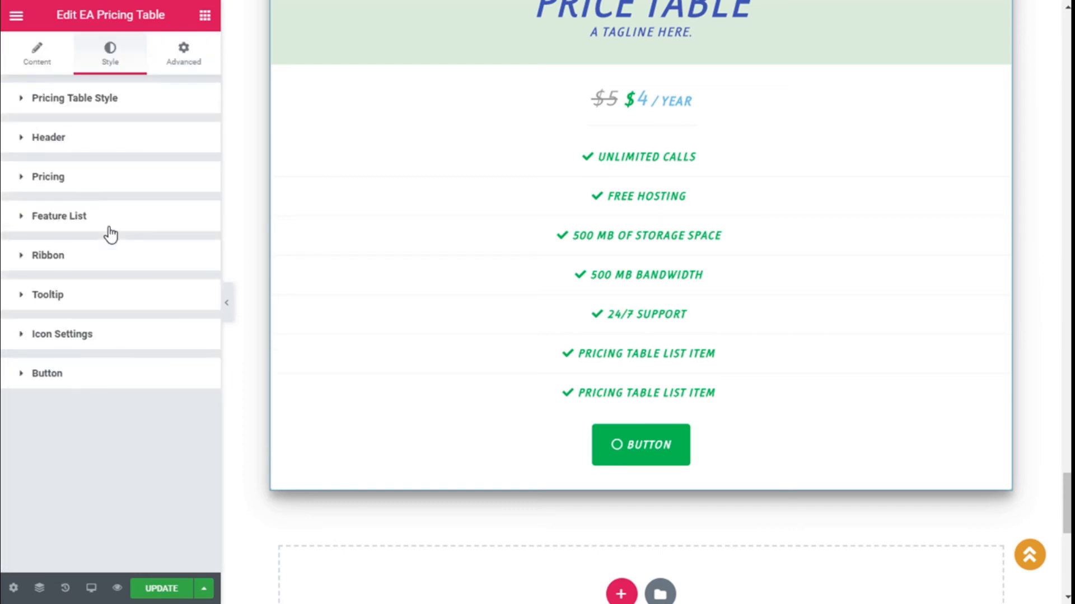
click(125, 257)
Step: Enlarge the FEATURED ribbon text to font size 16 and make it white
scroll(705, 275, up, 5)
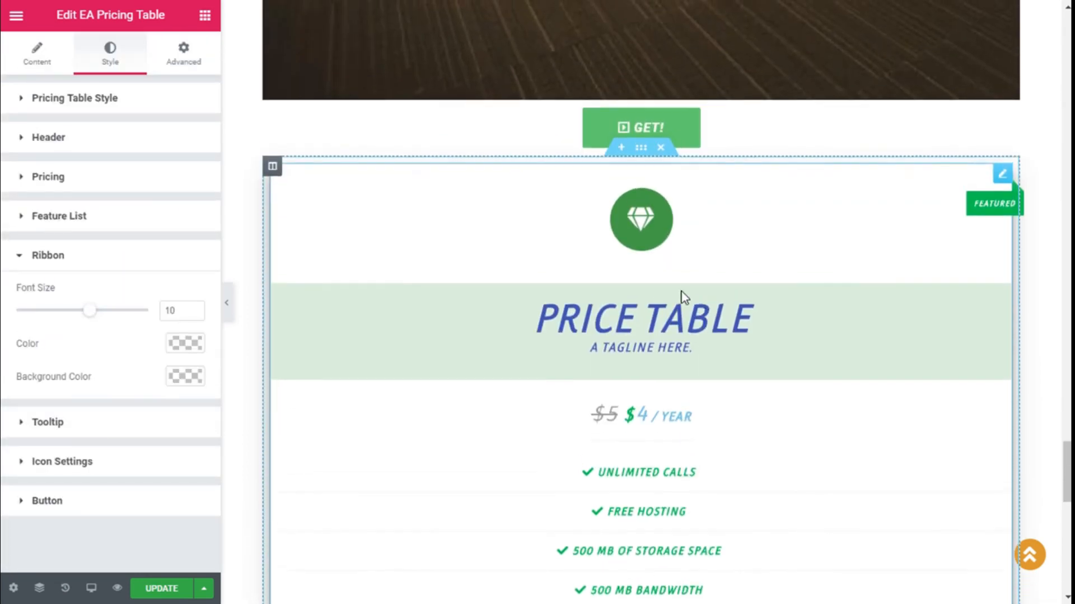
drag(93, 311, 135, 312)
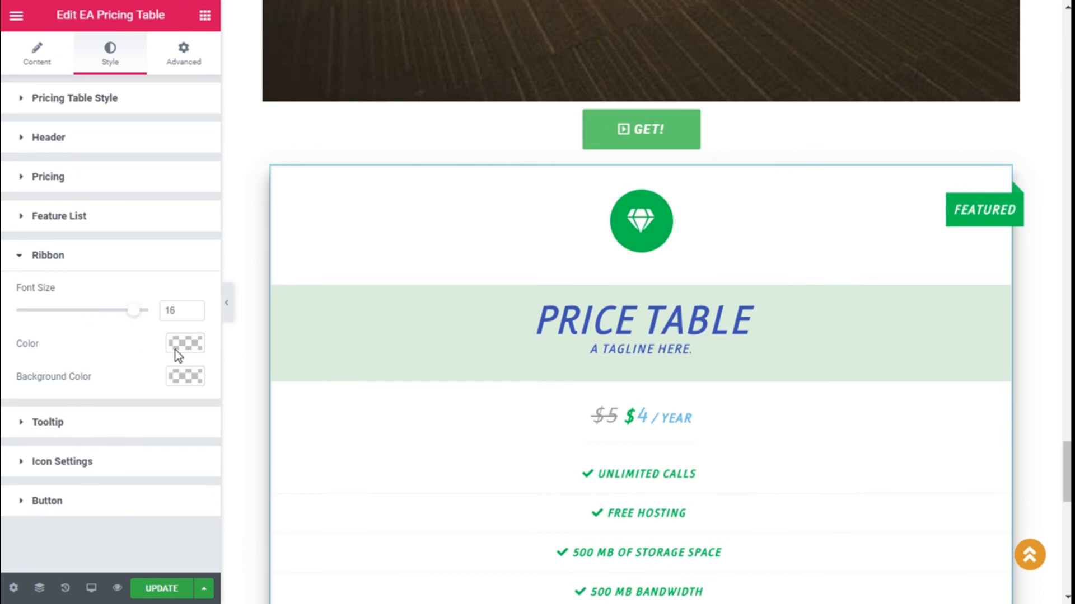
click(195, 343)
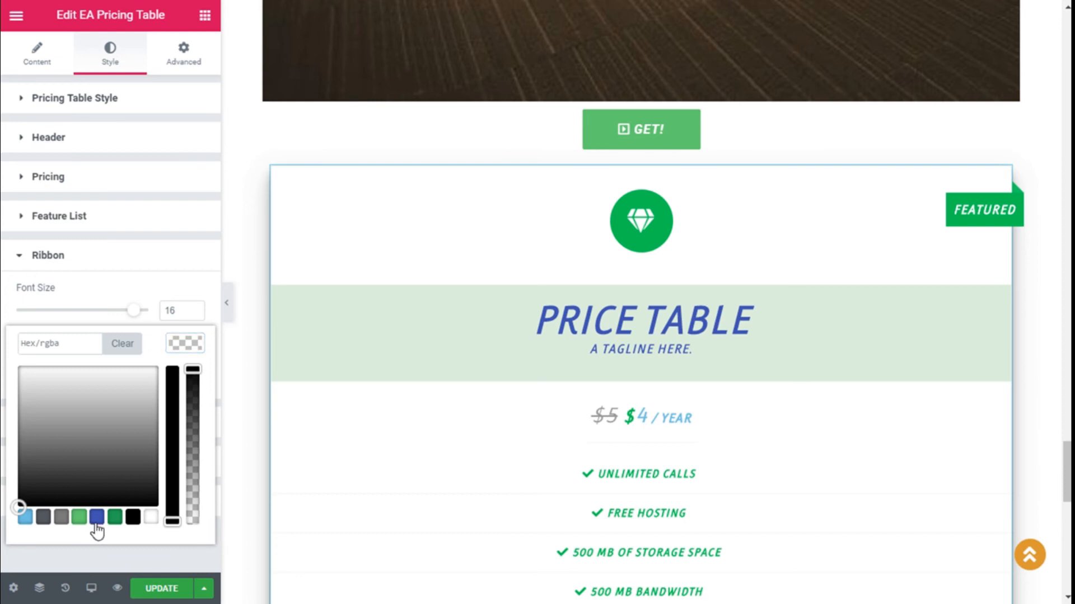
click(96, 520)
click(151, 517)
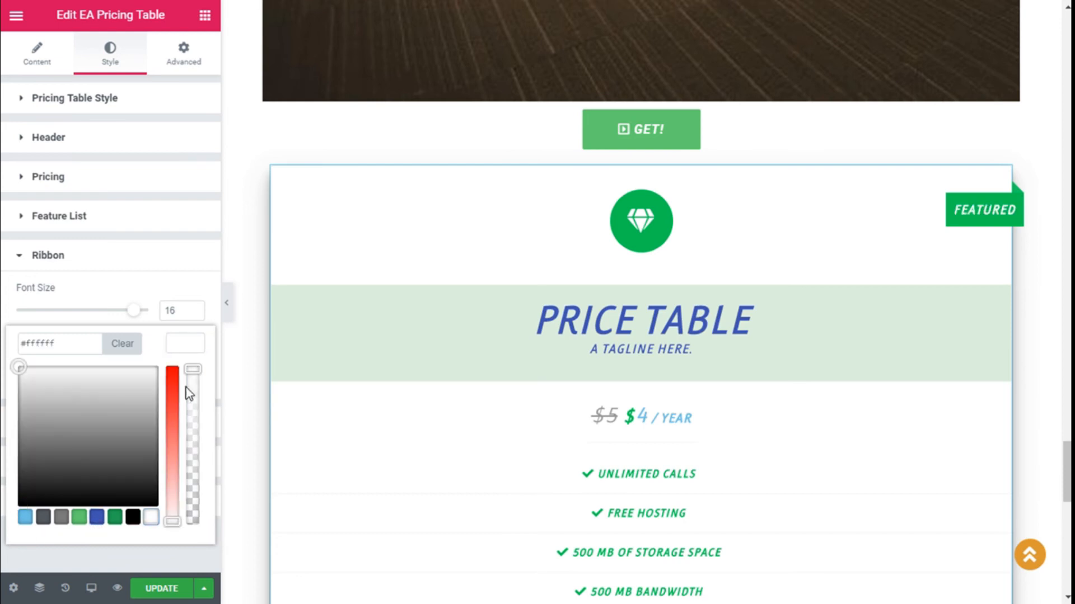
click(186, 343)
Step: Give the FEATURED ribbon a blue background colour
click(185, 375)
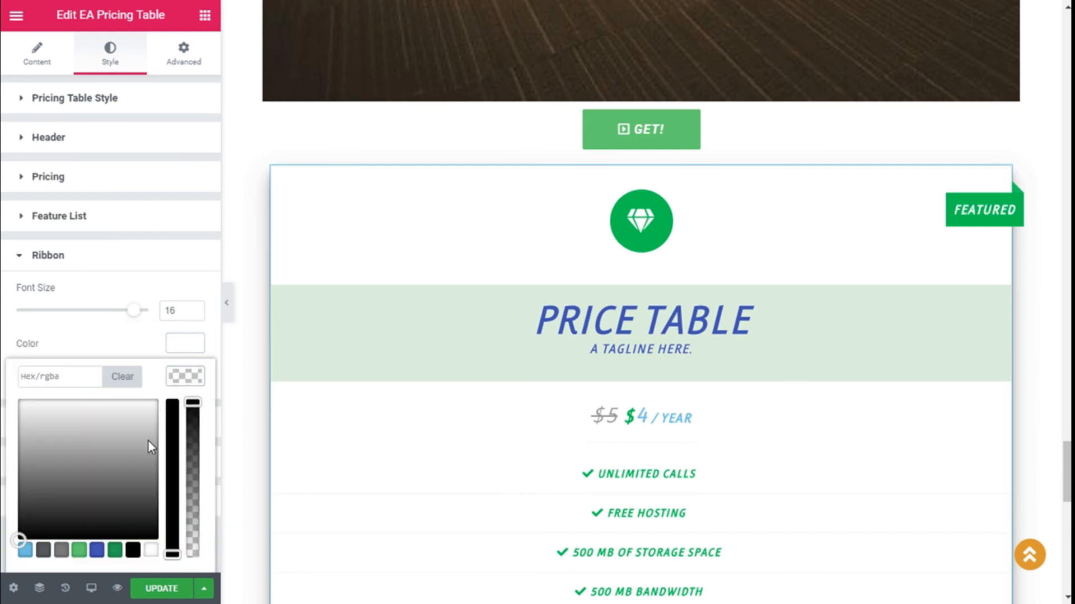
click(96, 551)
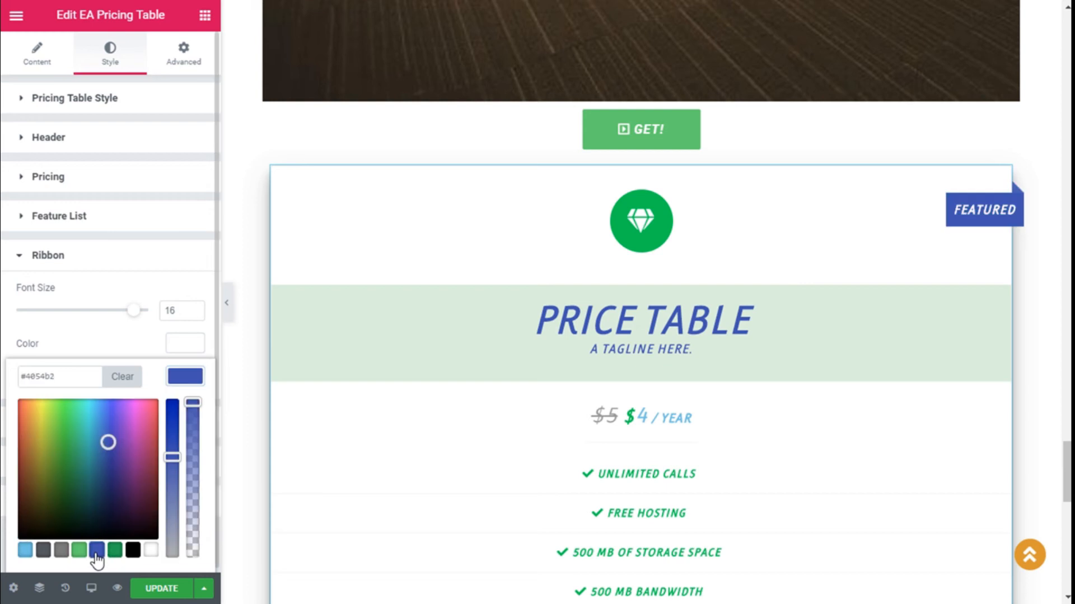
click(183, 377)
click(39, 246)
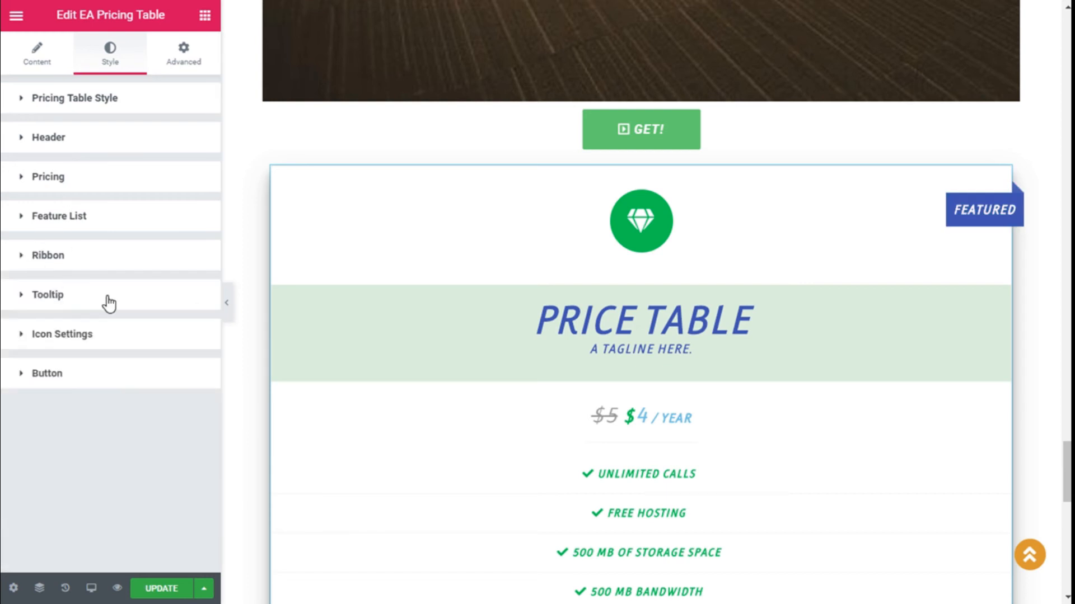
click(112, 302)
Step: Set the tooltip background colour to blue
scroll(136, 276, down, 3)
scroll(692, 256, down, 4)
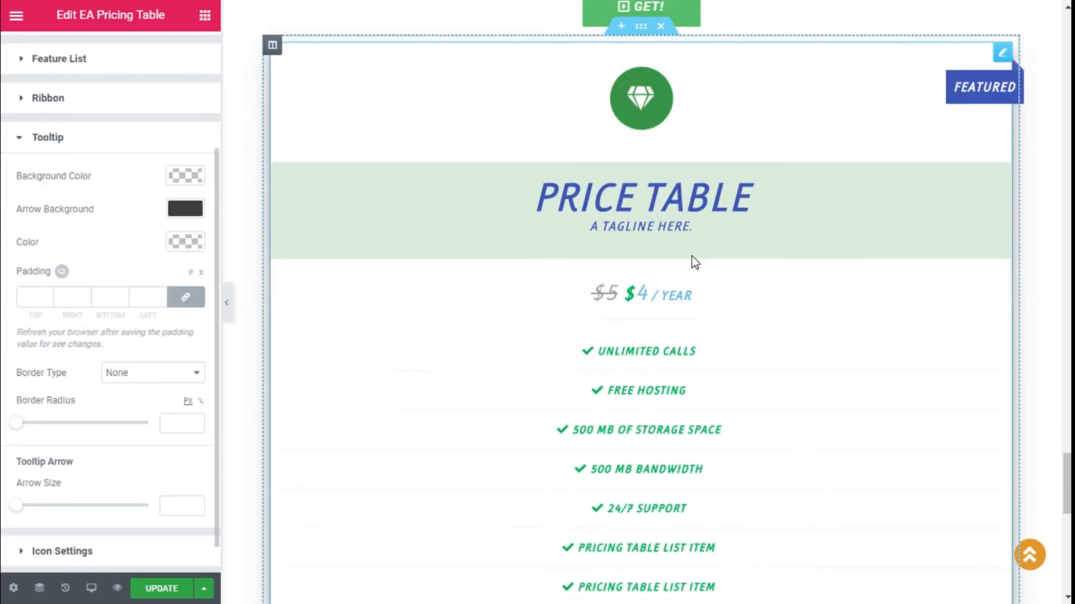
mouse_move(669, 437)
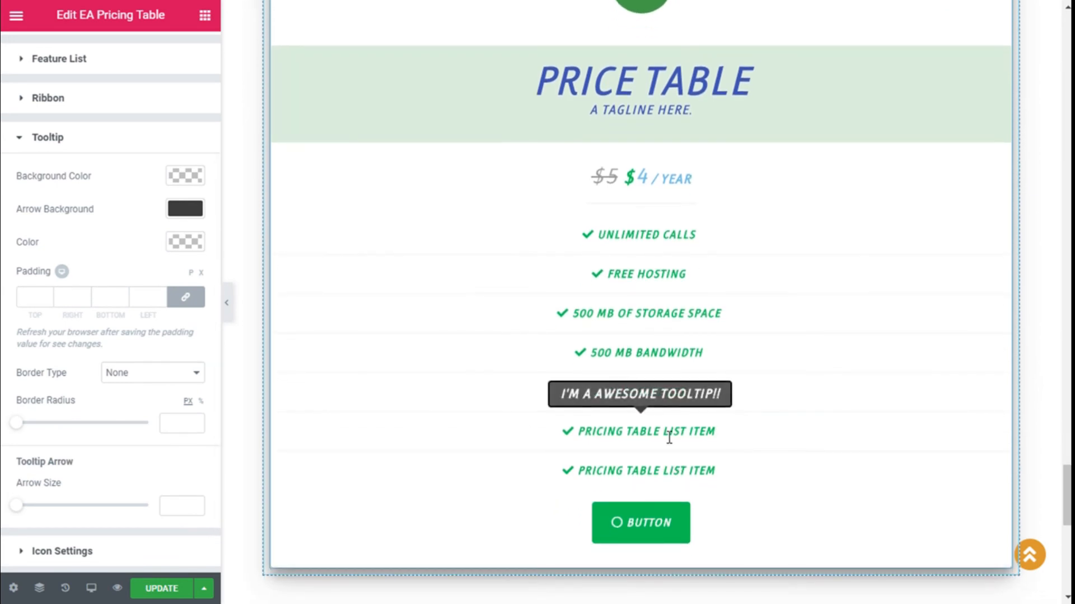
click(179, 178)
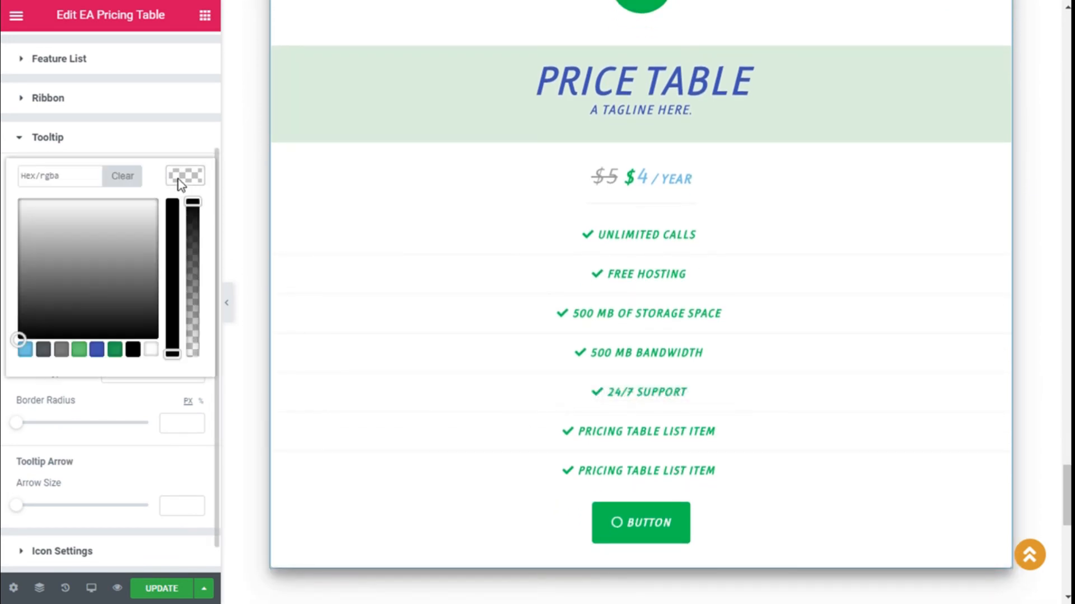
click(96, 350)
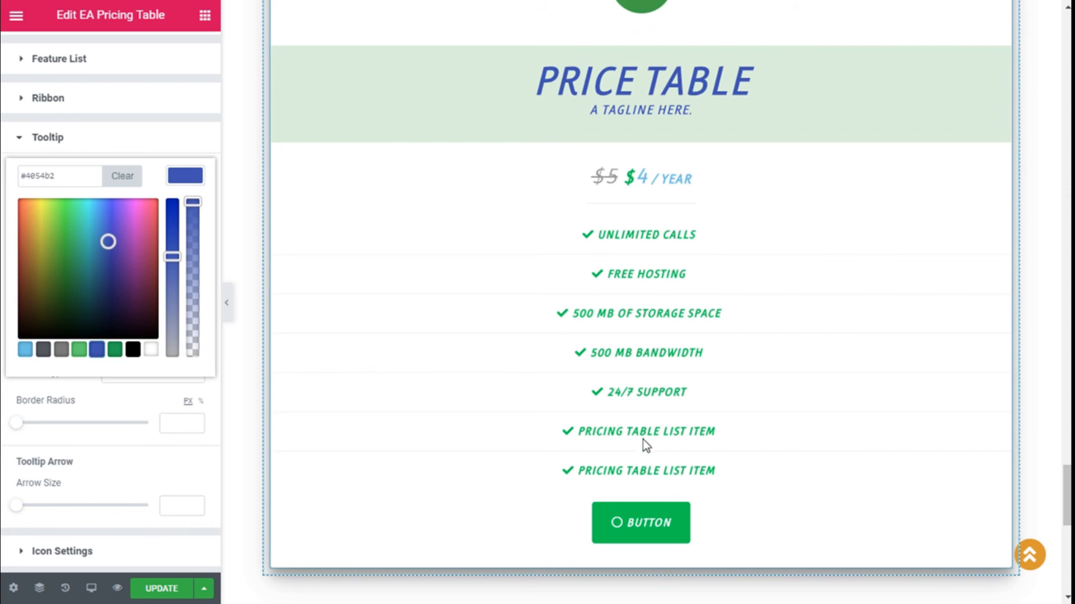
click(185, 178)
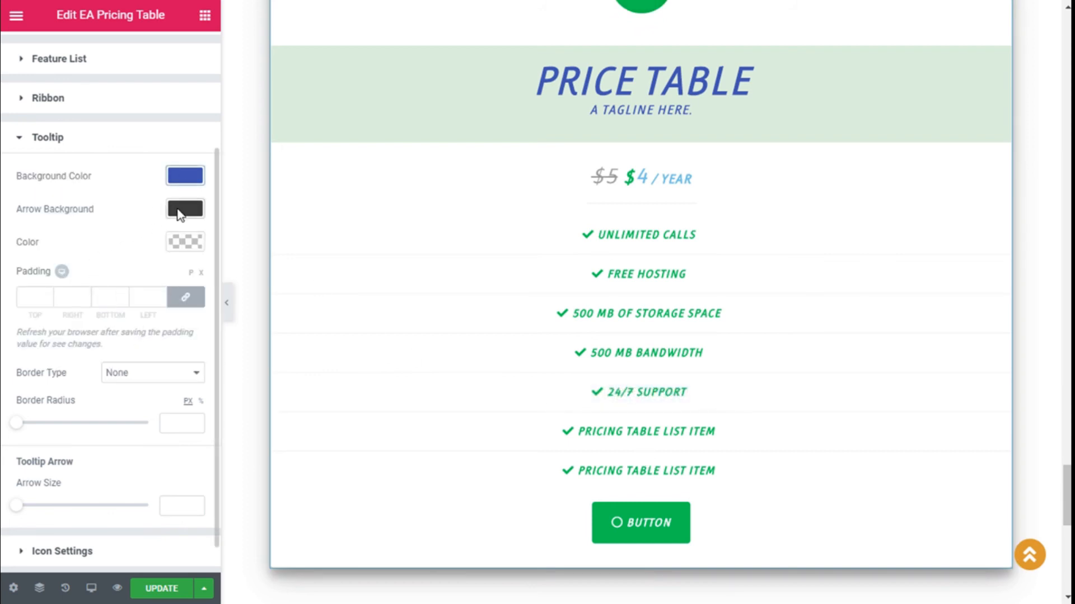
Step: Try a tooltip arrow size of 11, then reset it to 0
mouse_move(601, 438)
scroll(60, 297, down, 1)
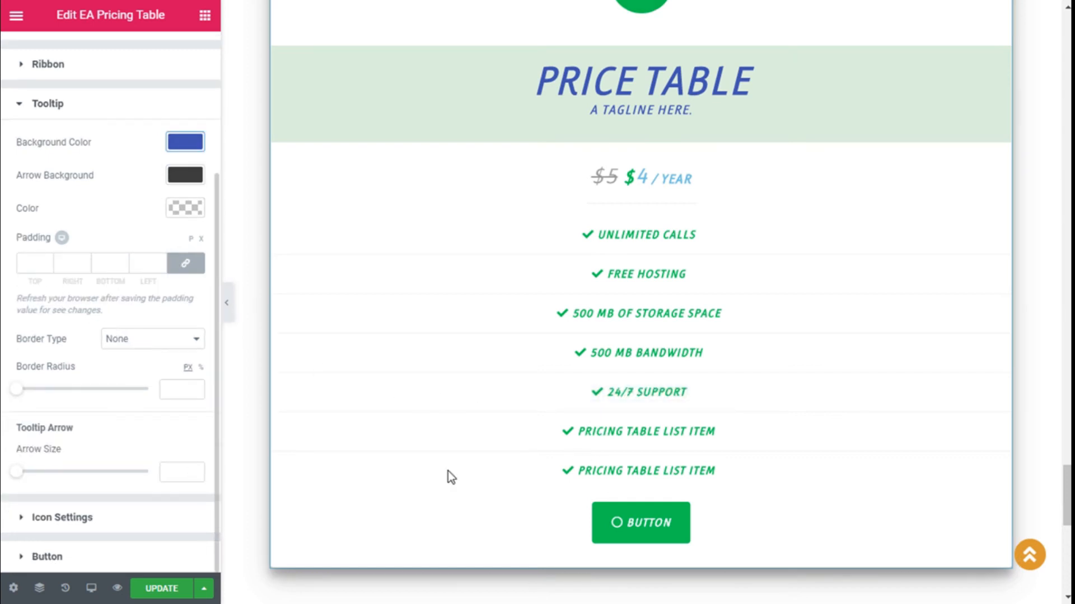
click(24, 473)
drag(35, 477, 52, 478)
mouse_move(637, 433)
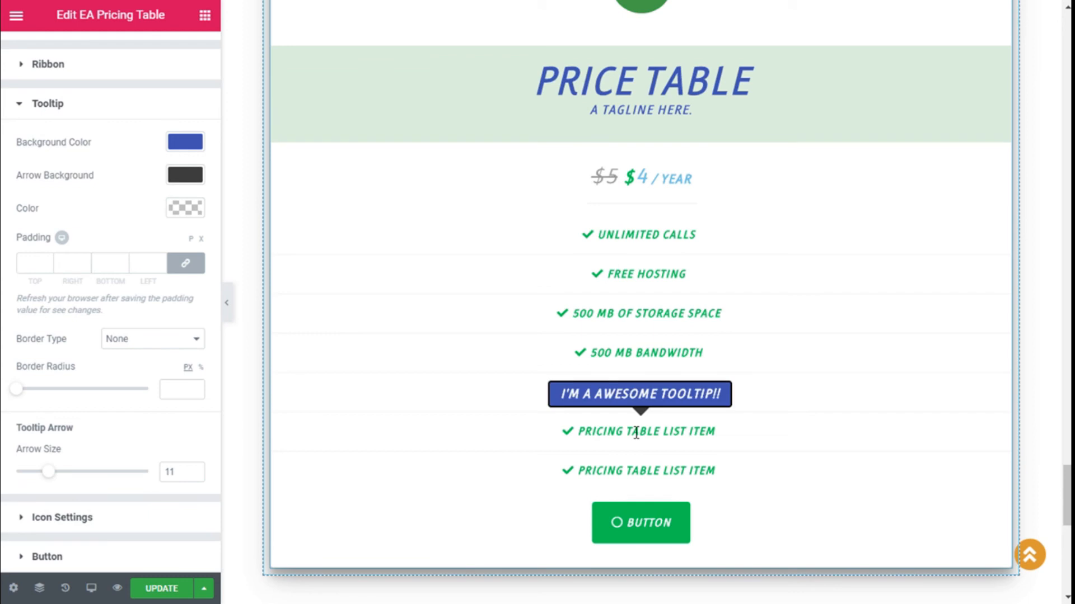
drag(23, 476, 15, 475)
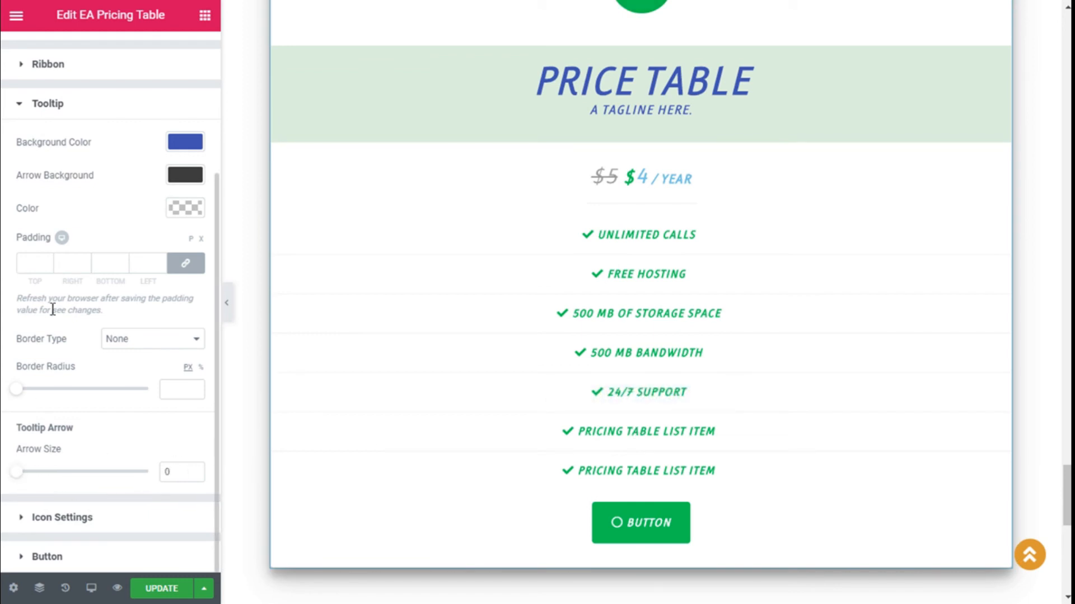
click(73, 105)
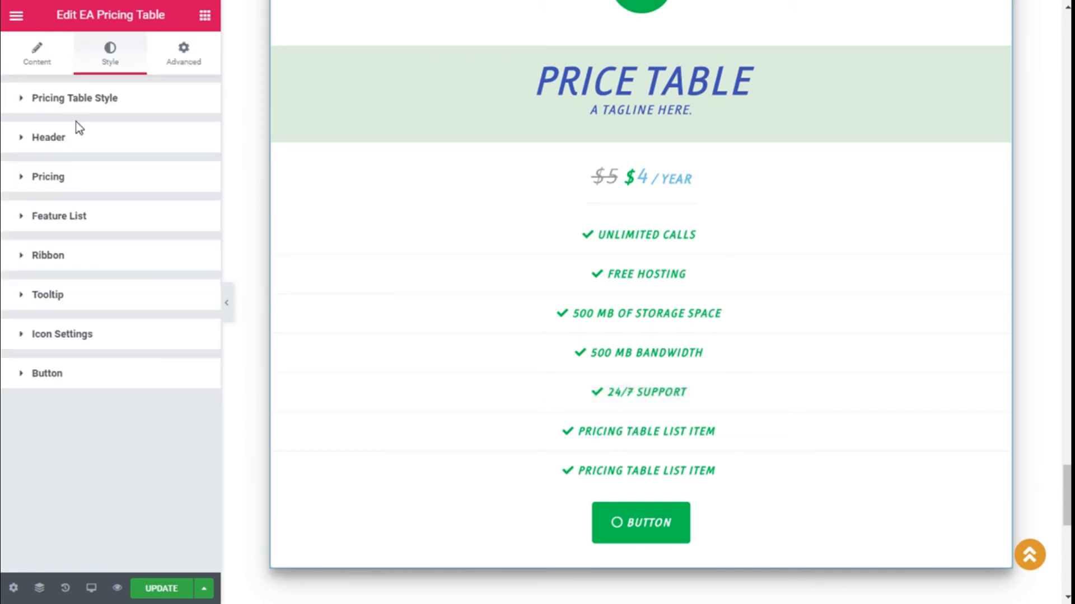
Step: Toggle the icon's Show Background off and back on, keeping the circle visible
click(90, 336)
scroll(168, 336, down, 3)
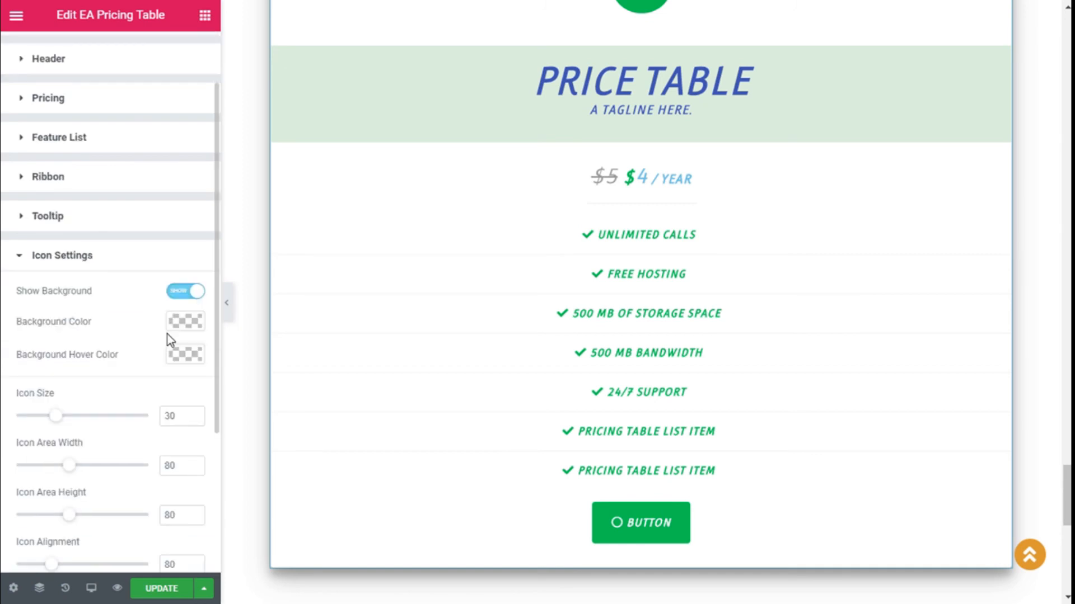
click(179, 213)
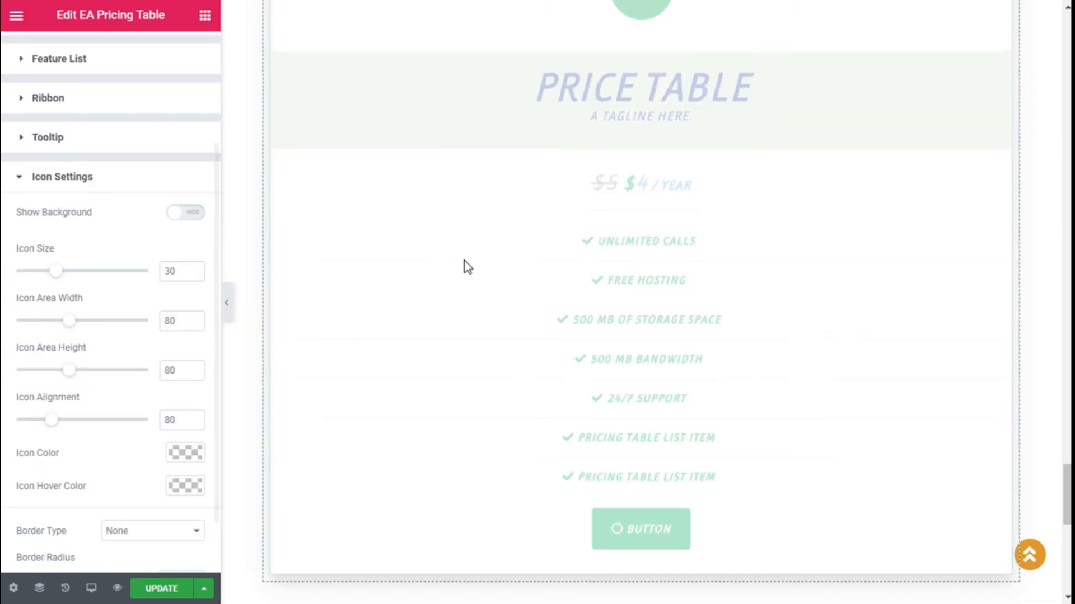
scroll(465, 263, up, 3)
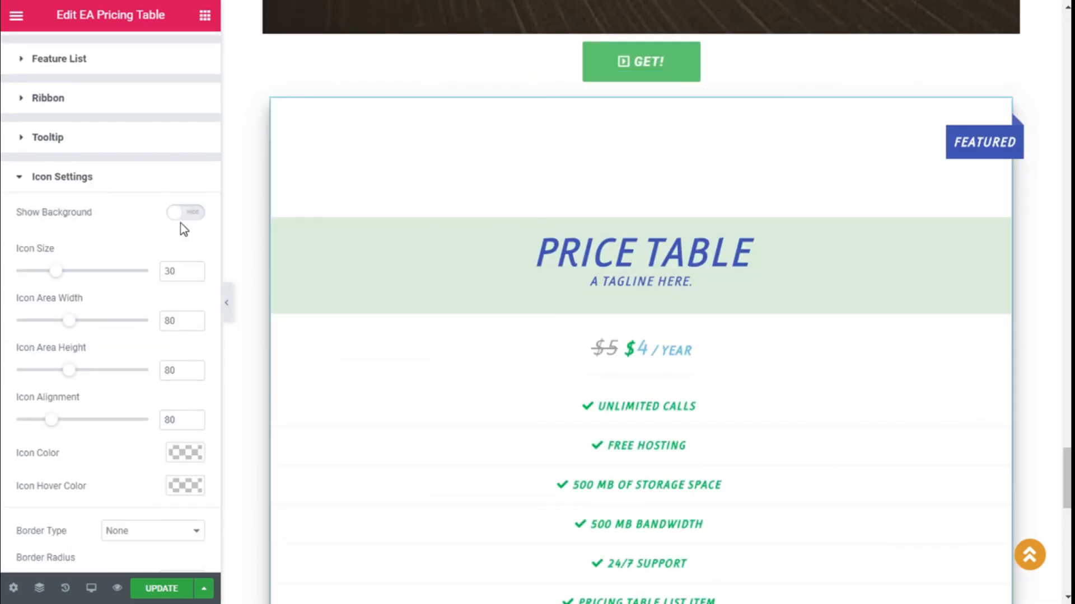
click(185, 213)
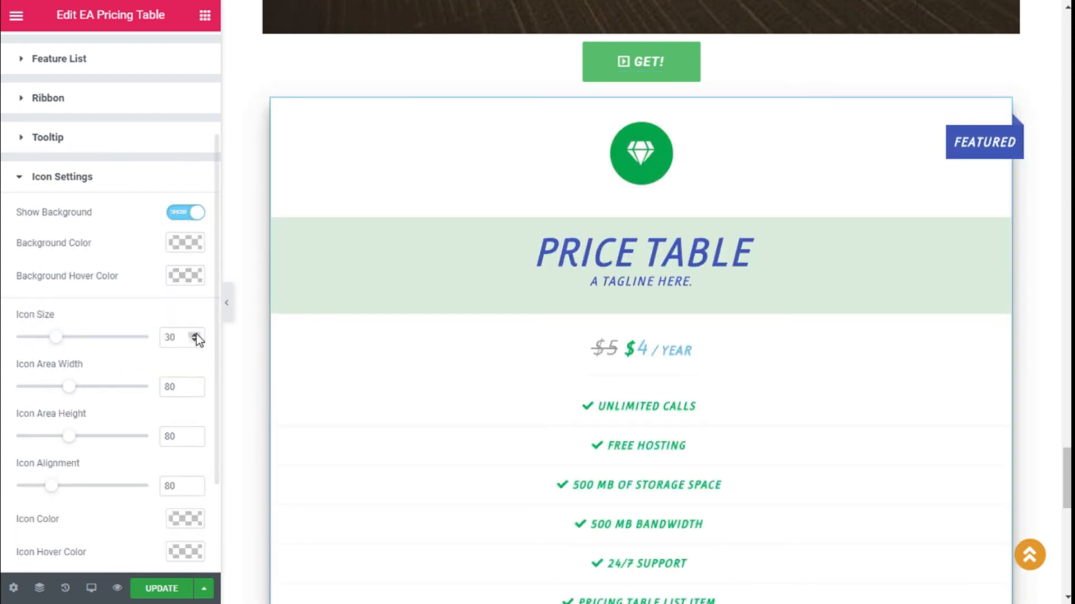
Step: Make the diamond icon white with a blue hover colour
scroll(196, 336, down, 2)
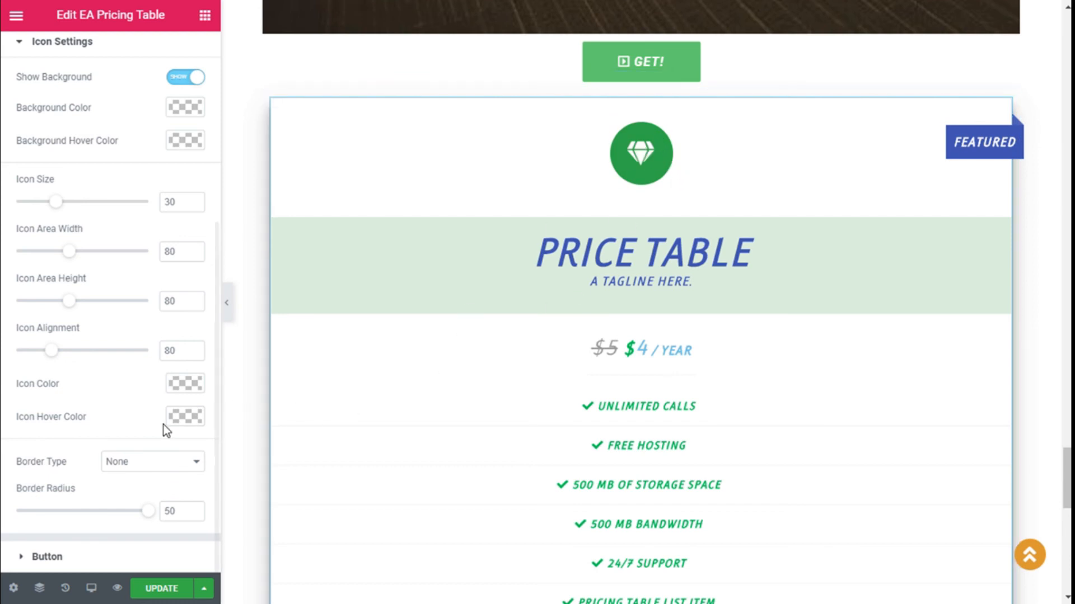
click(193, 420)
click(98, 546)
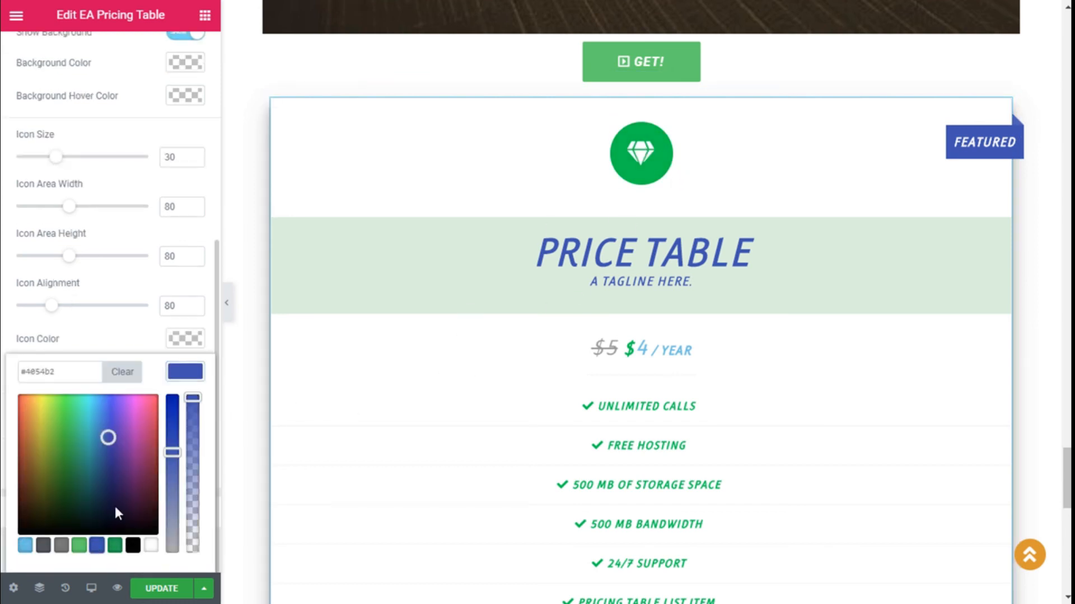
click(178, 371)
click(187, 340)
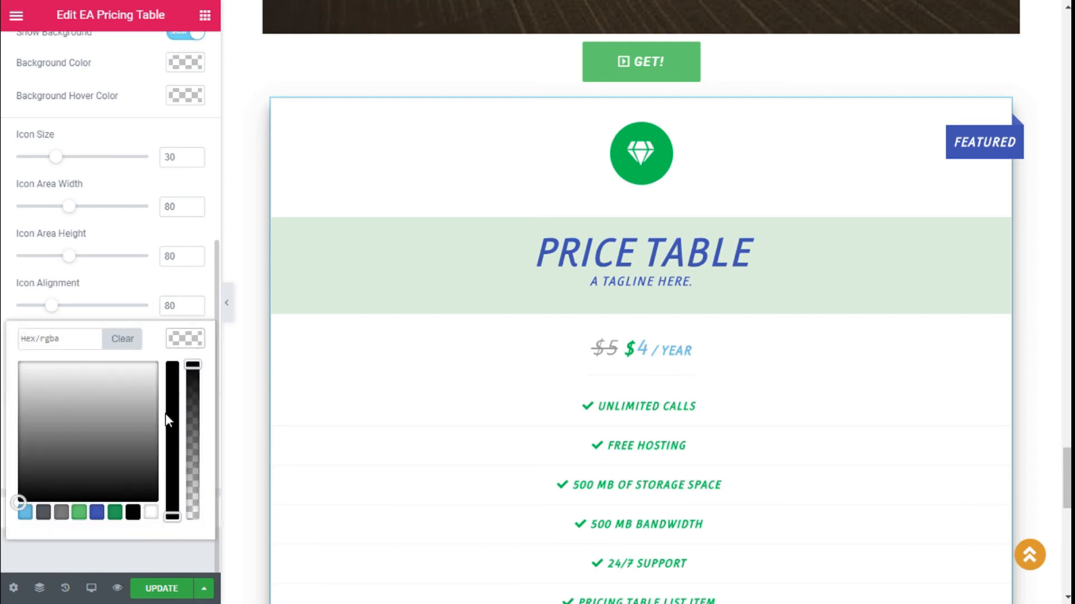
click(44, 512)
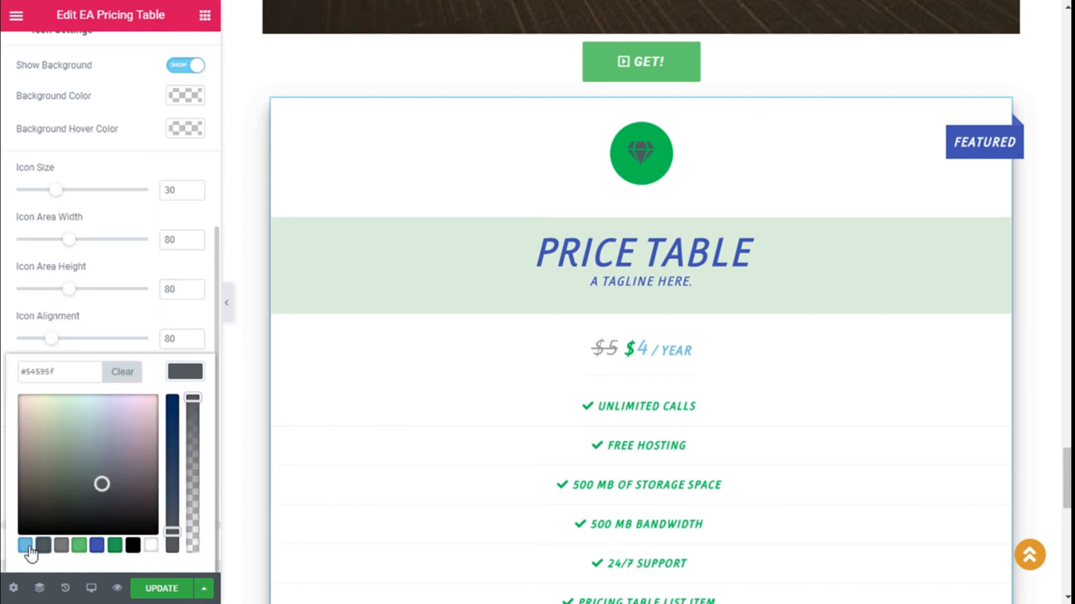
click(150, 546)
click(180, 368)
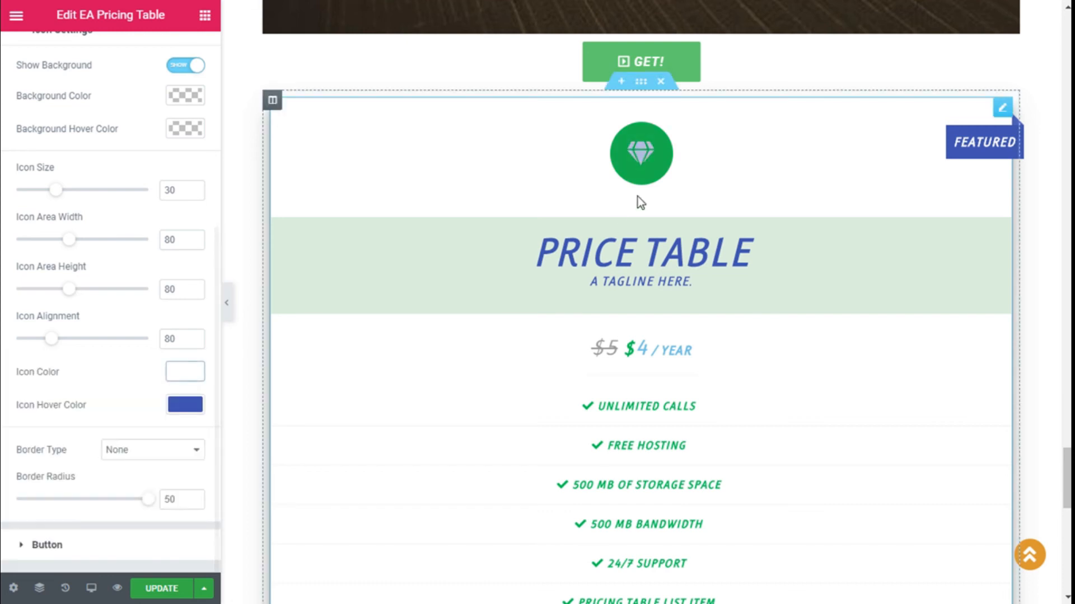
click(175, 413)
click(176, 413)
Step: Set the icon's background hover colour to white
scroll(178, 330, up, 2)
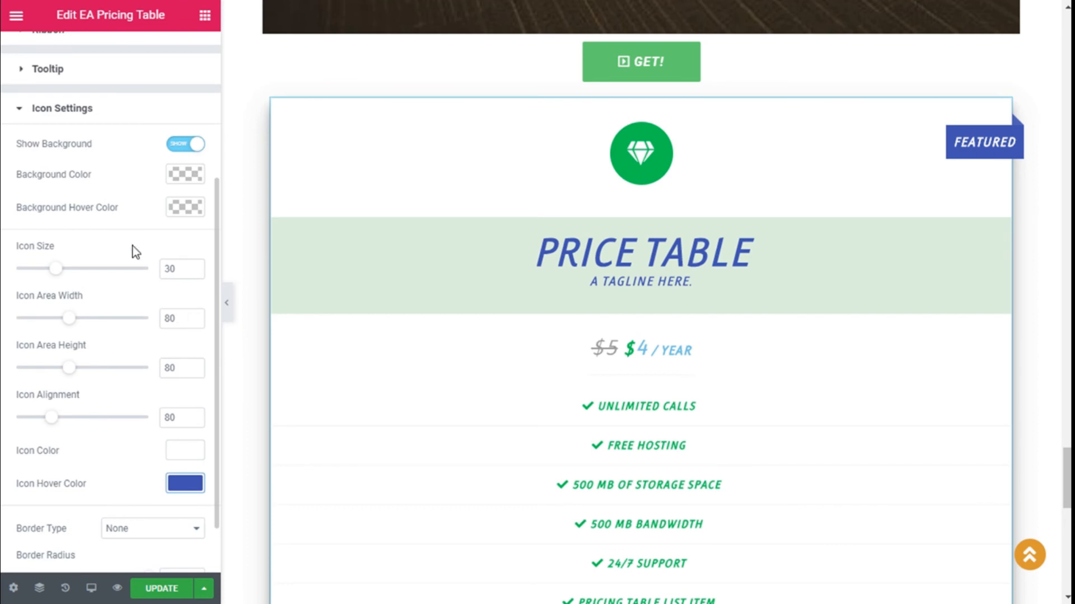
click(190, 206)
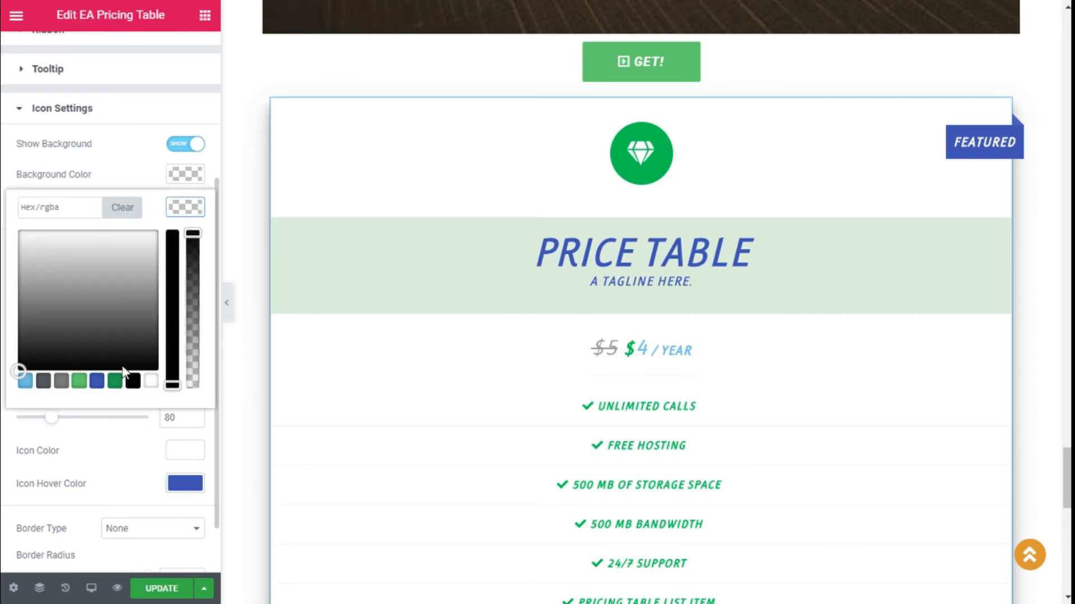
click(151, 382)
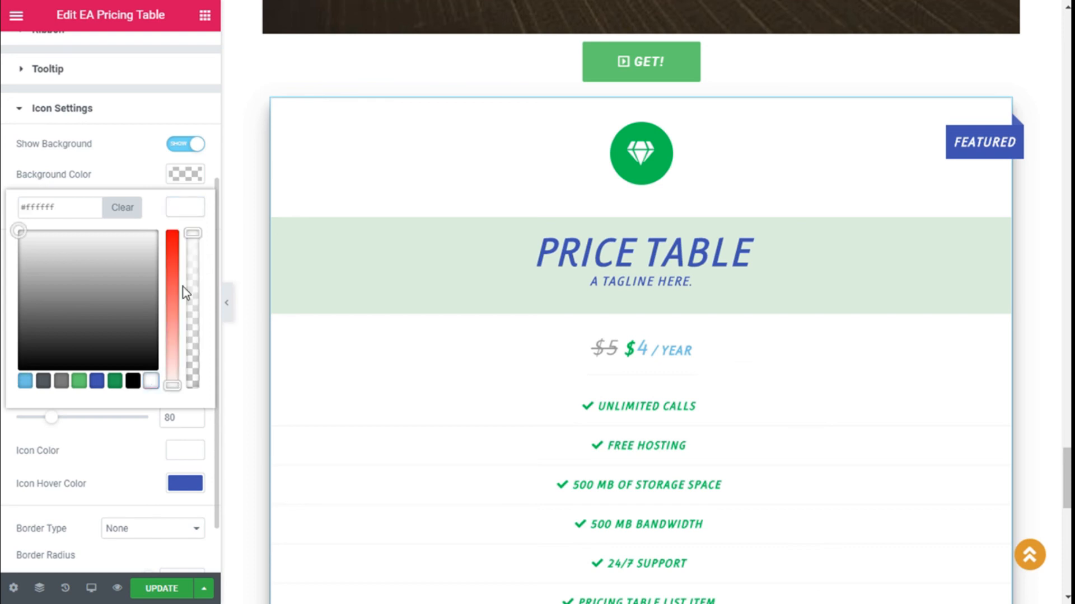
click(180, 210)
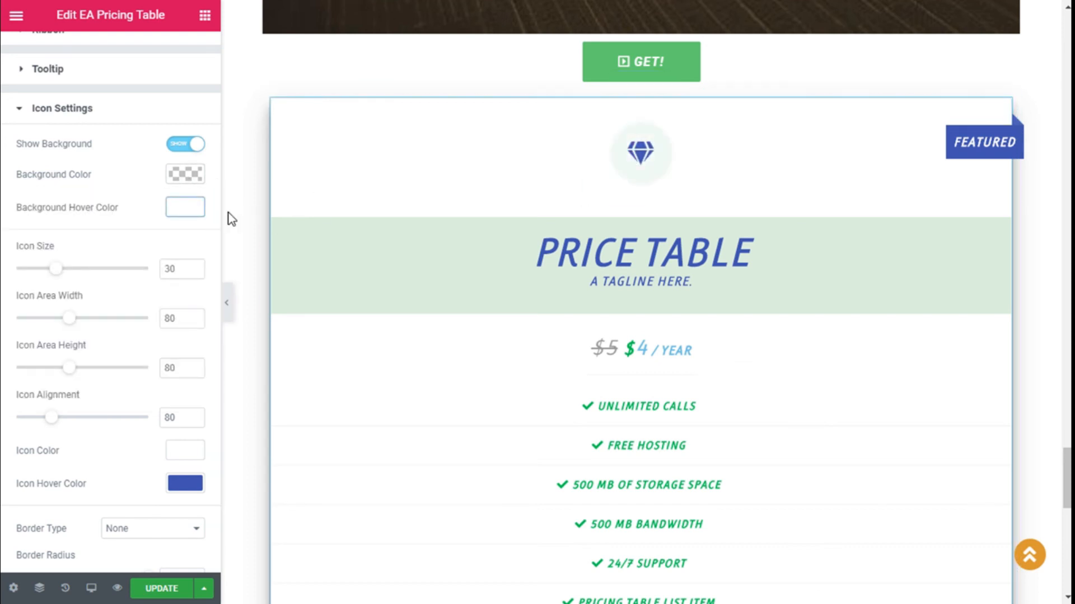
Step: Give the icon circle a solid border 1 pixel wide
scroll(179, 210, down, 1)
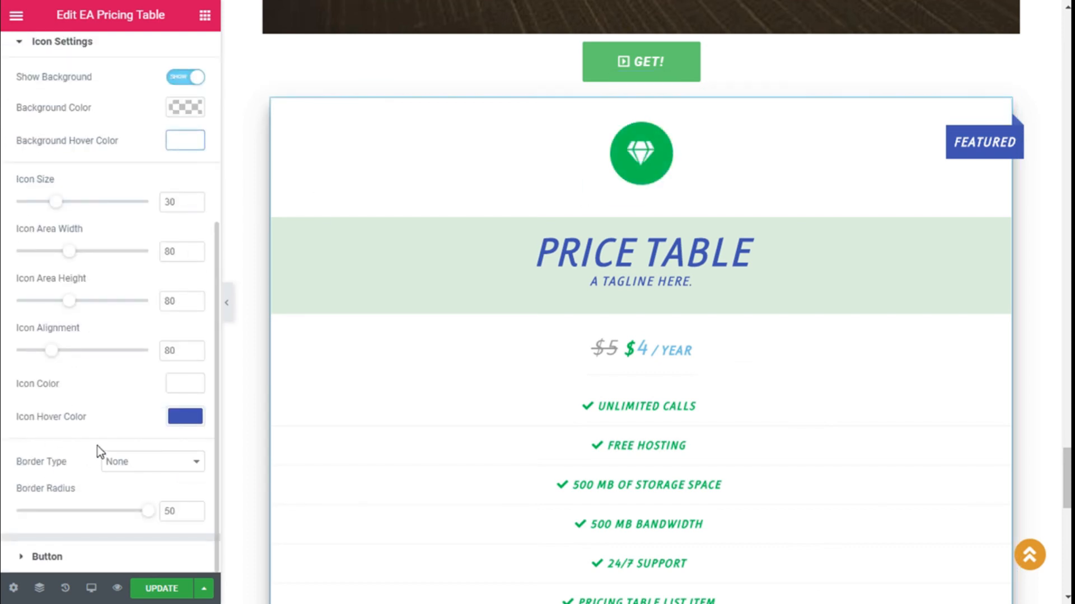
click(138, 466)
click(116, 489)
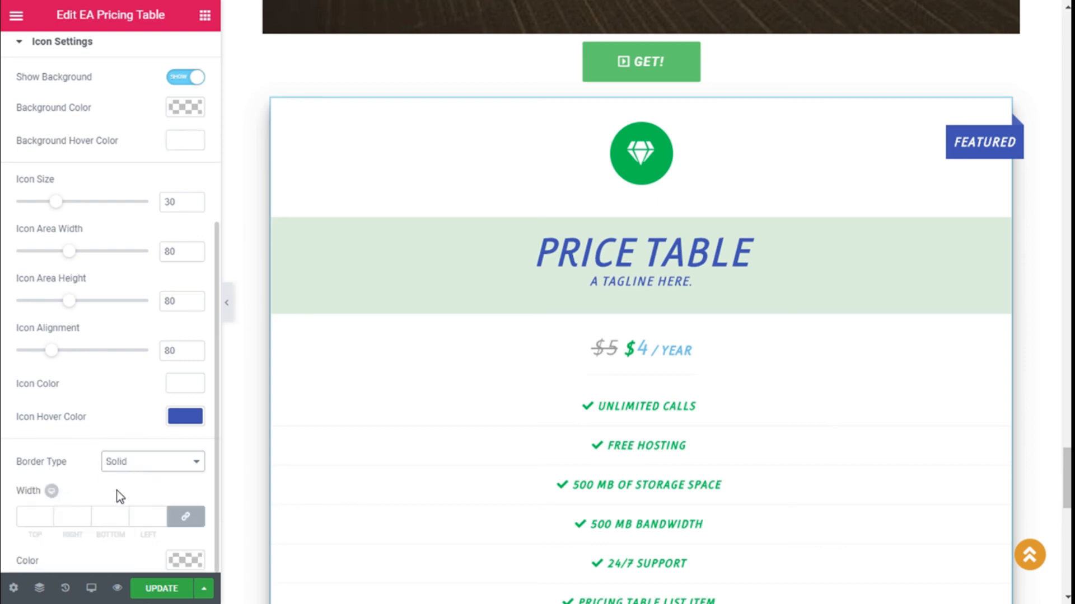
scroll(162, 498, down, 2)
click(38, 386)
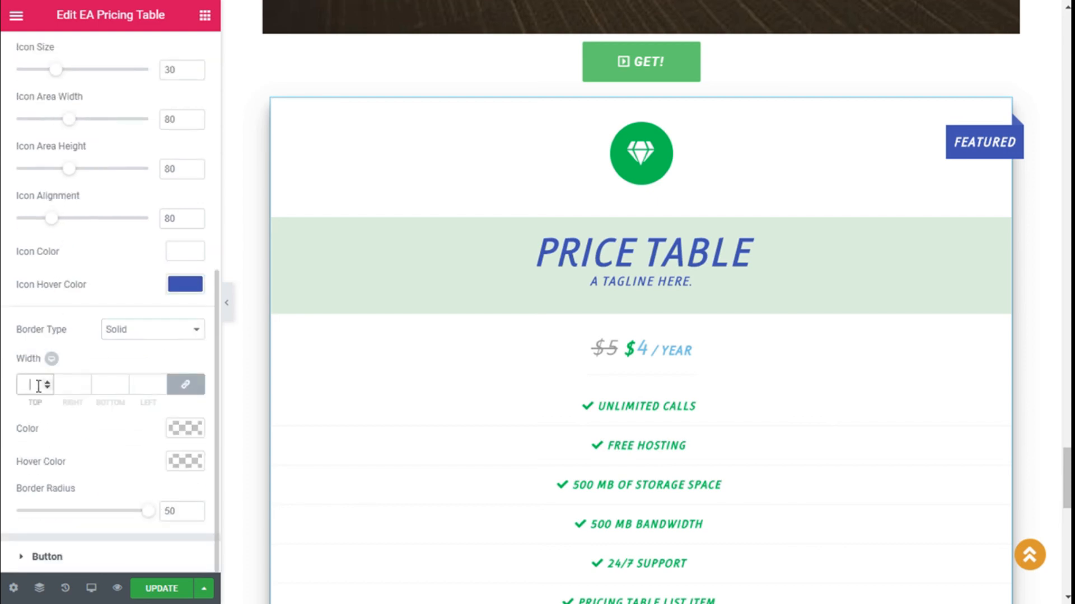
text(1)
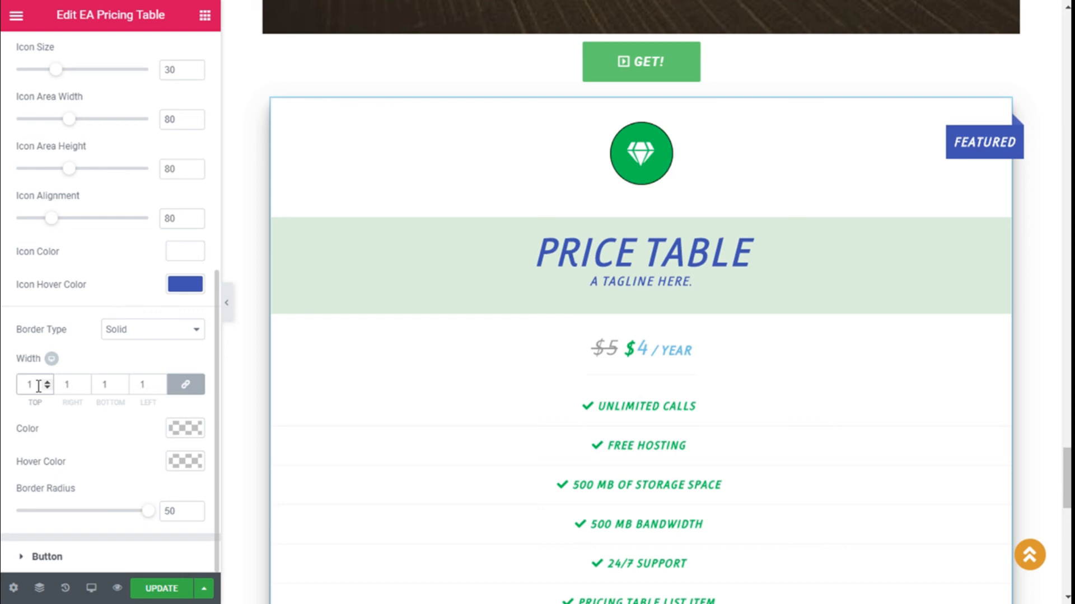
Step: Colour the icon border green (#61ce70), turning blue on hover
click(188, 463)
scroll(163, 475, down, 2)
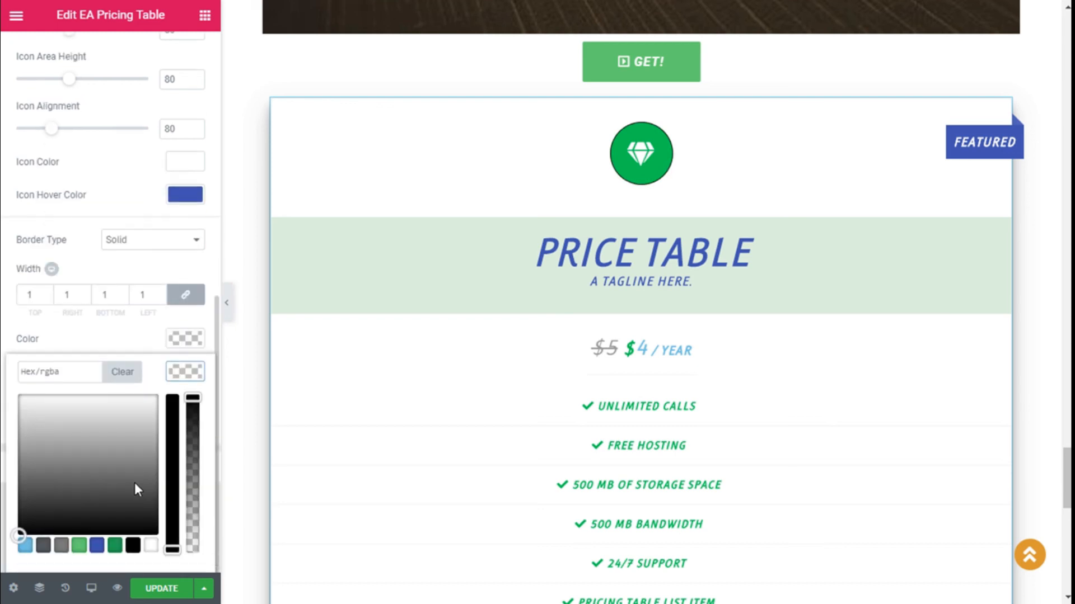
click(100, 547)
click(185, 371)
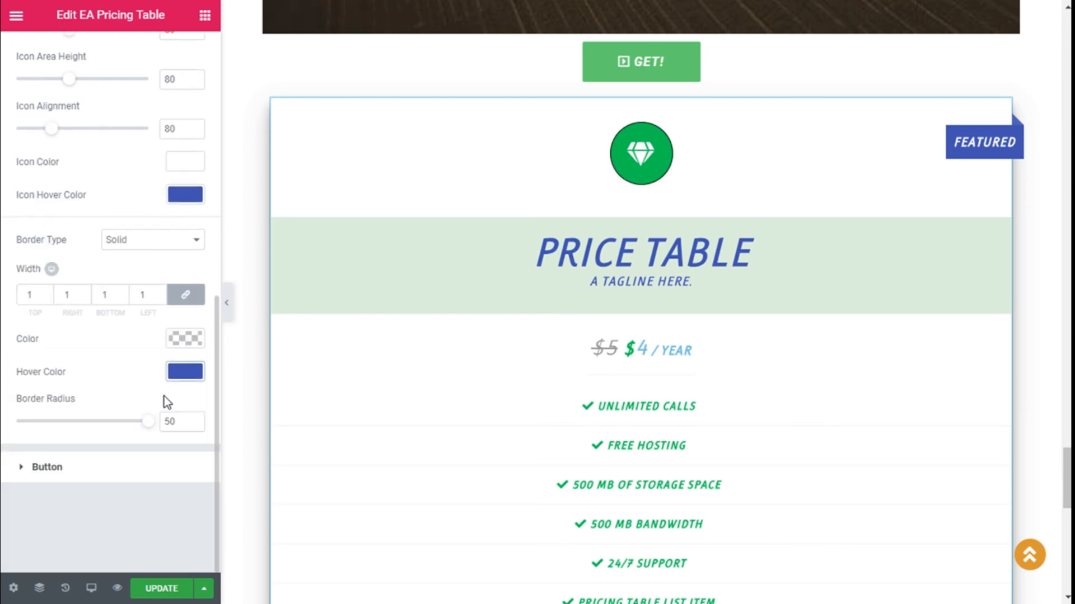
click(185, 338)
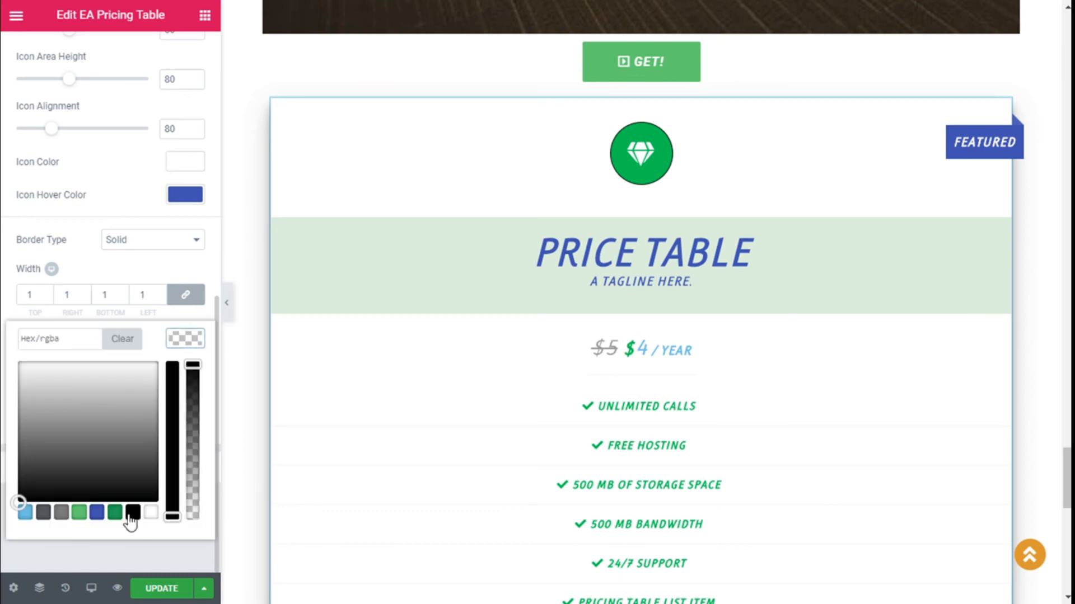
click(79, 512)
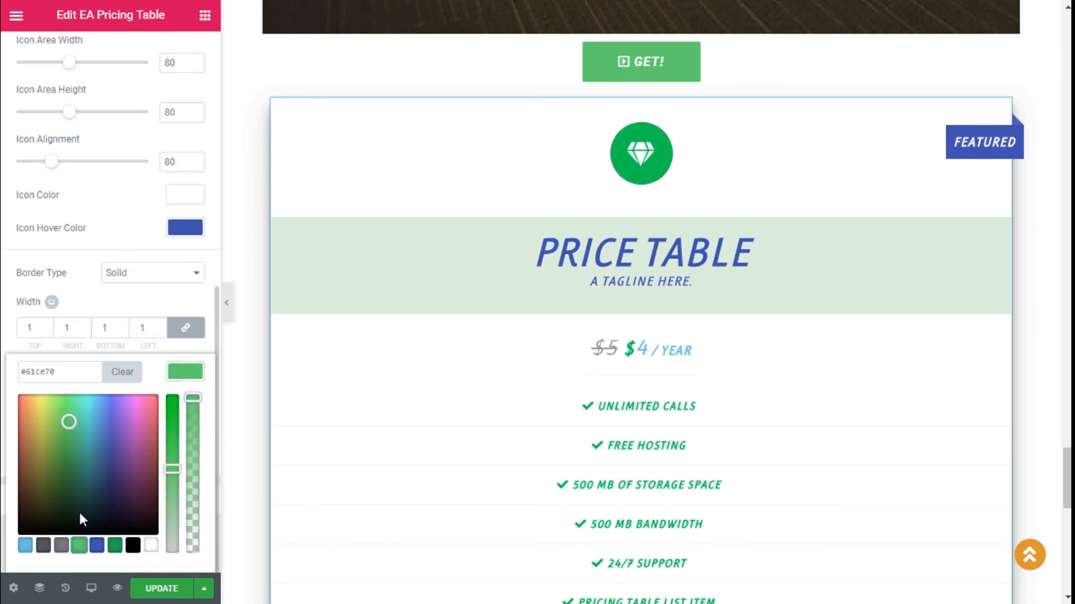
click(186, 372)
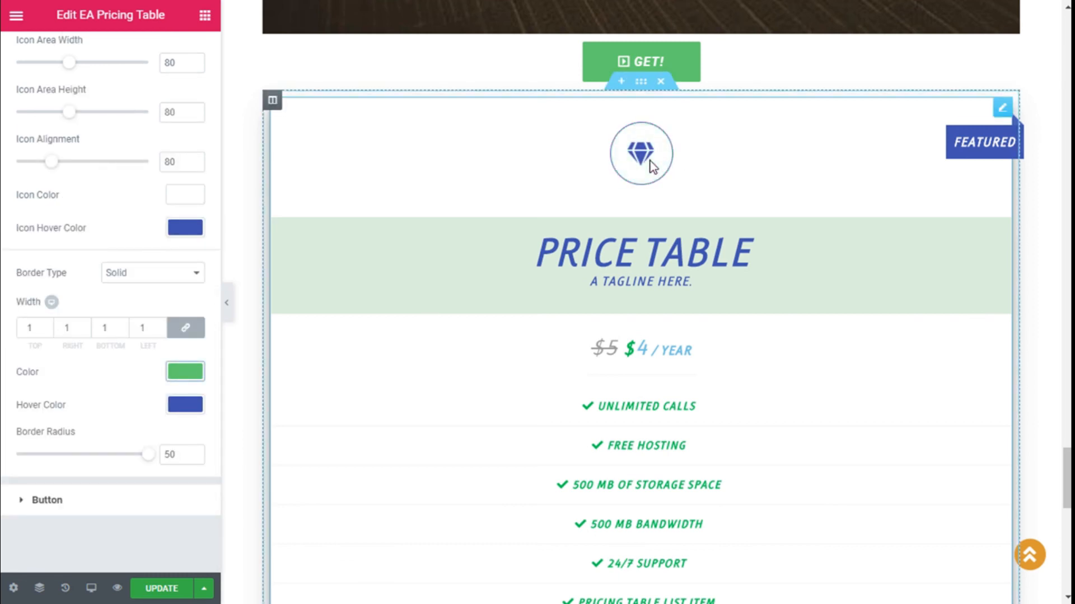
scroll(168, 418, up, 4)
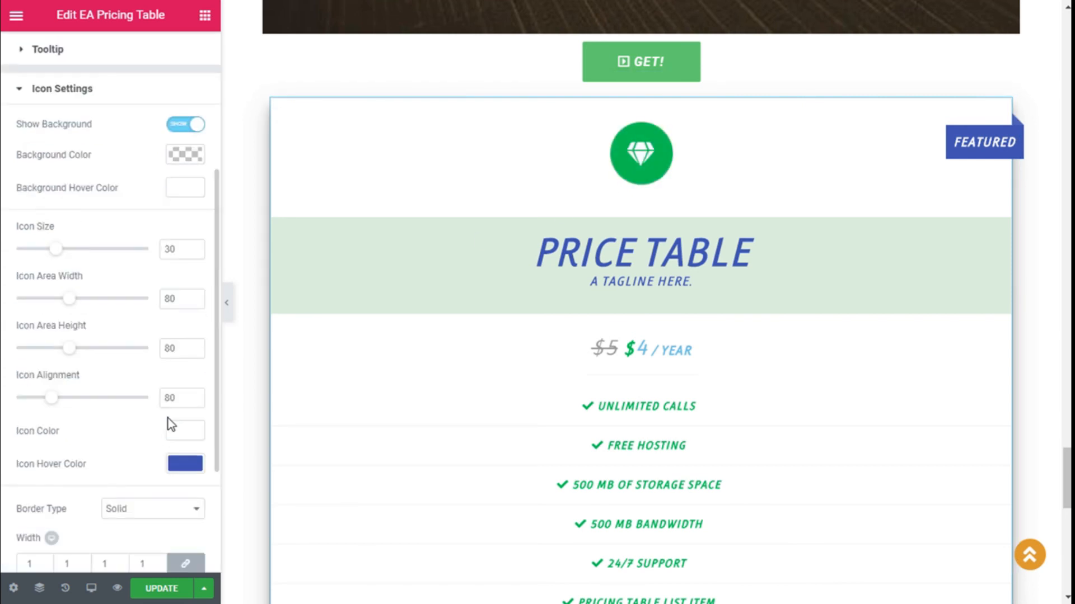
Step: Set the icon area's width and height both to 80
mouse_move(54, 249)
mouse_down()
mouse_move(82, 247)
mouse_move(53, 257)
mouse_up()
drag(78, 302, 91, 300)
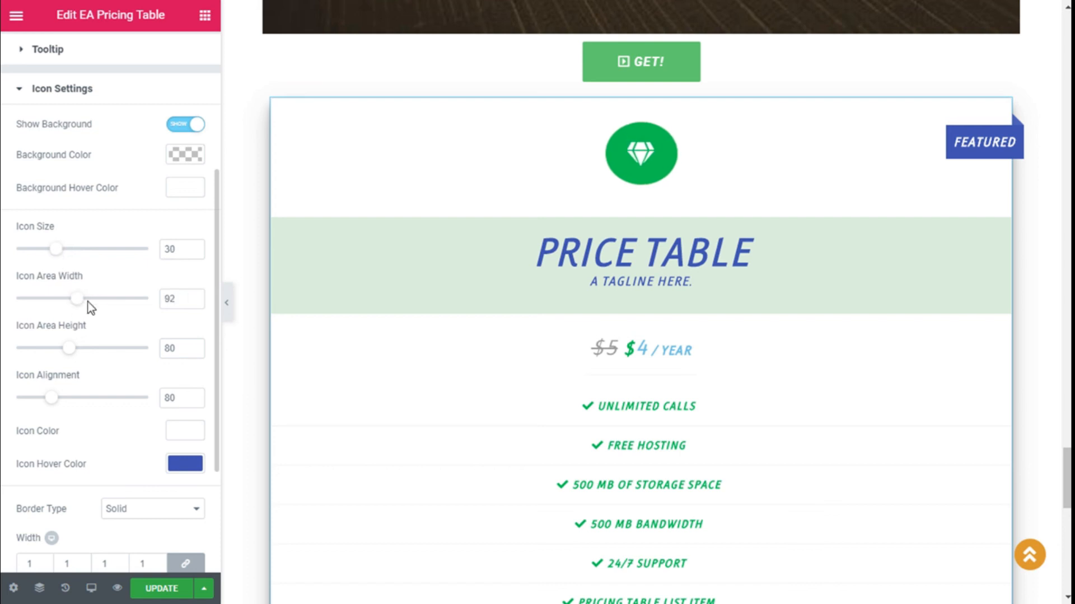
double_click(169, 300)
text(80)
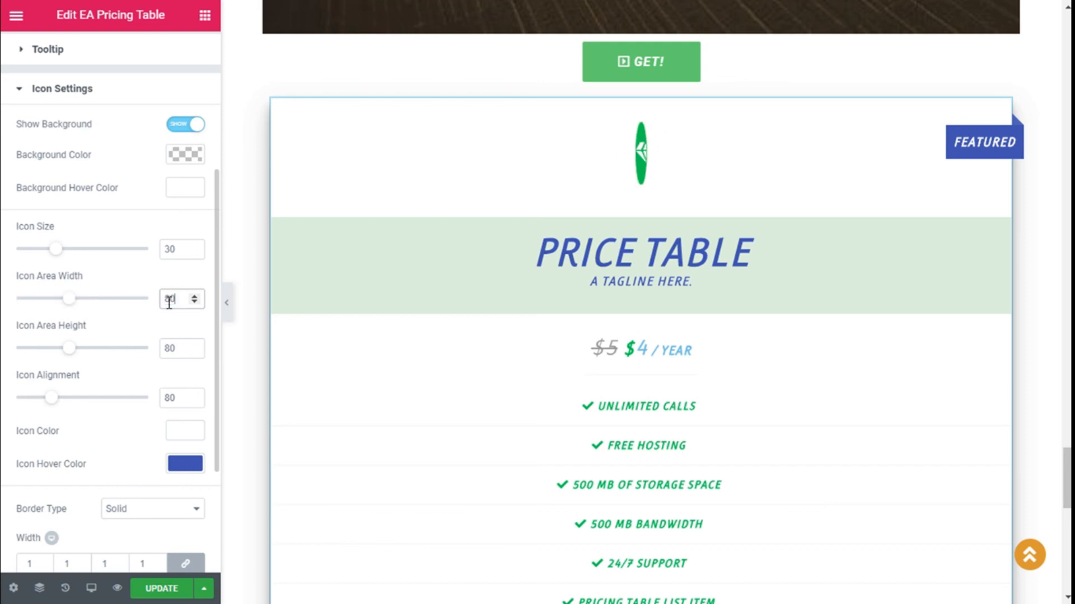
drag(71, 353, 87, 350)
double_click(172, 349)
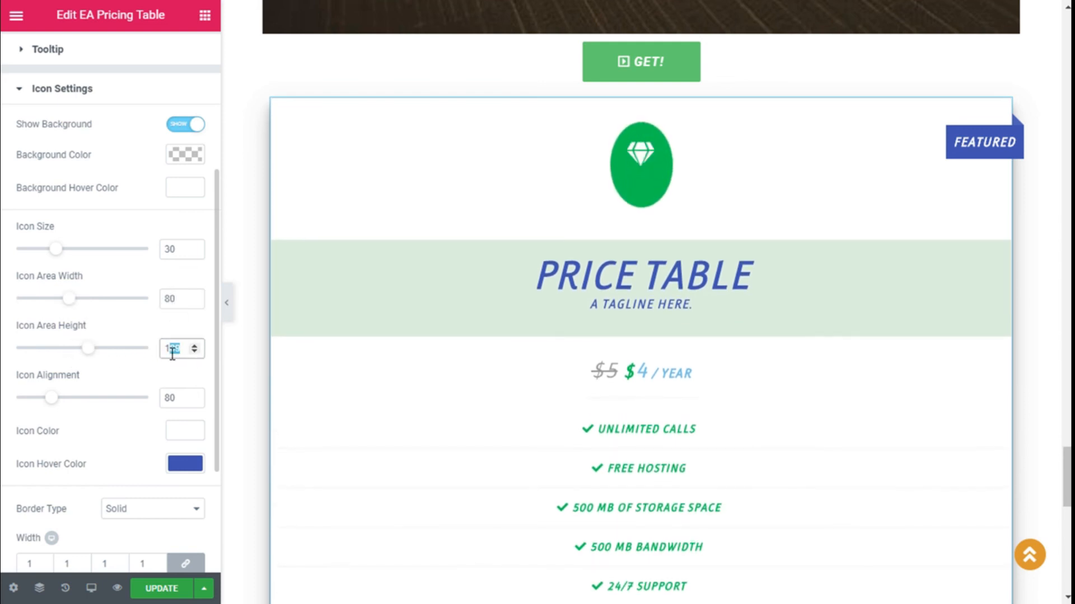
text(80)
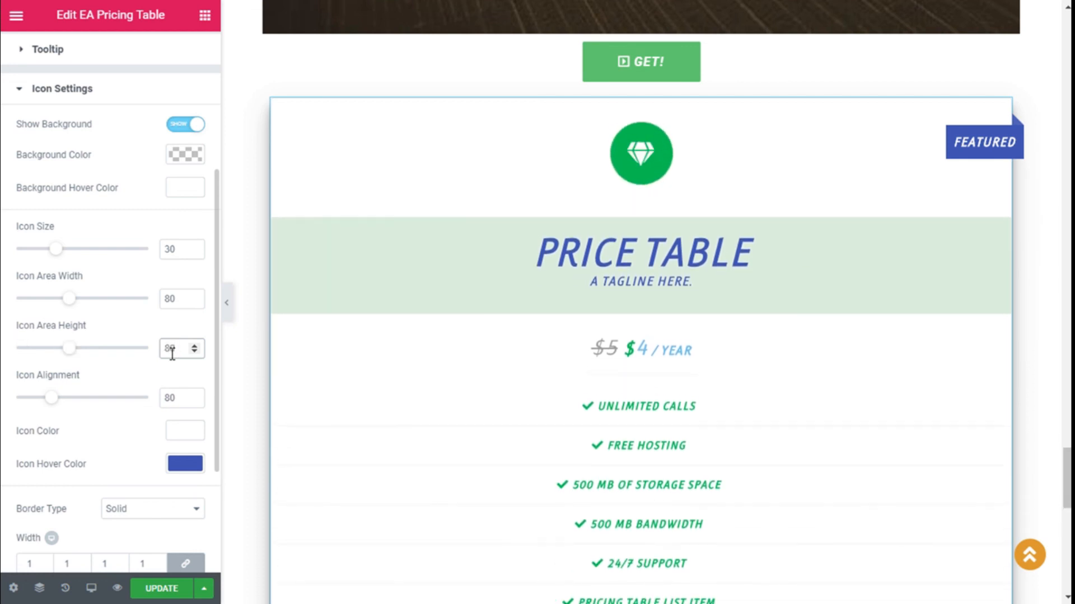
Step: Set the icon alignment value to 80 to move the diamond lower
mouse_move(52, 399)
mouse_down()
mouse_move(74, 399)
mouse_move(33, 399)
mouse_move(48, 398)
mouse_up()
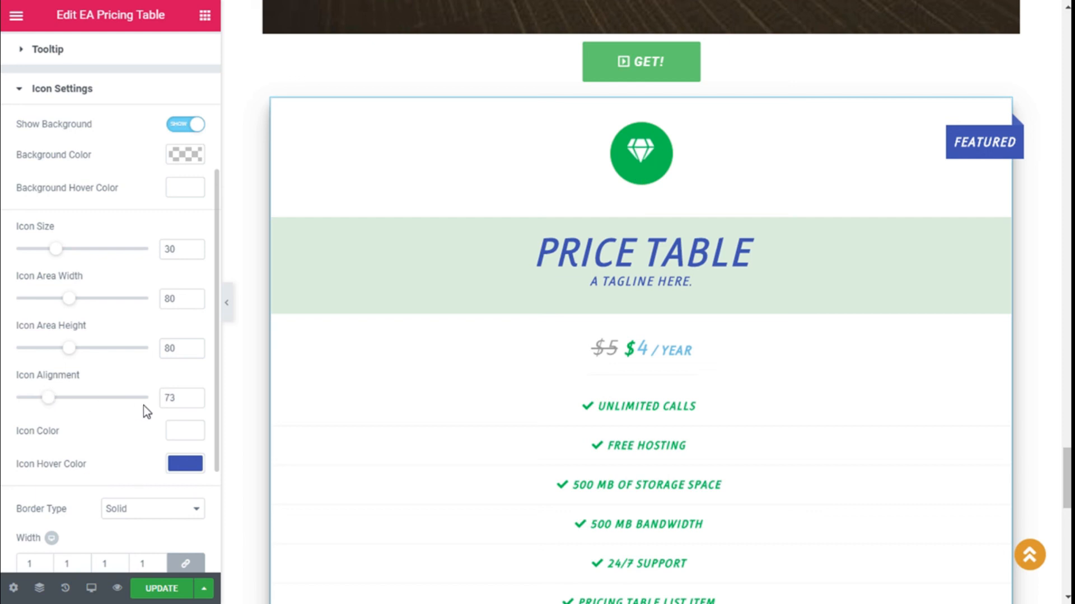
double_click(168, 398)
text(80)
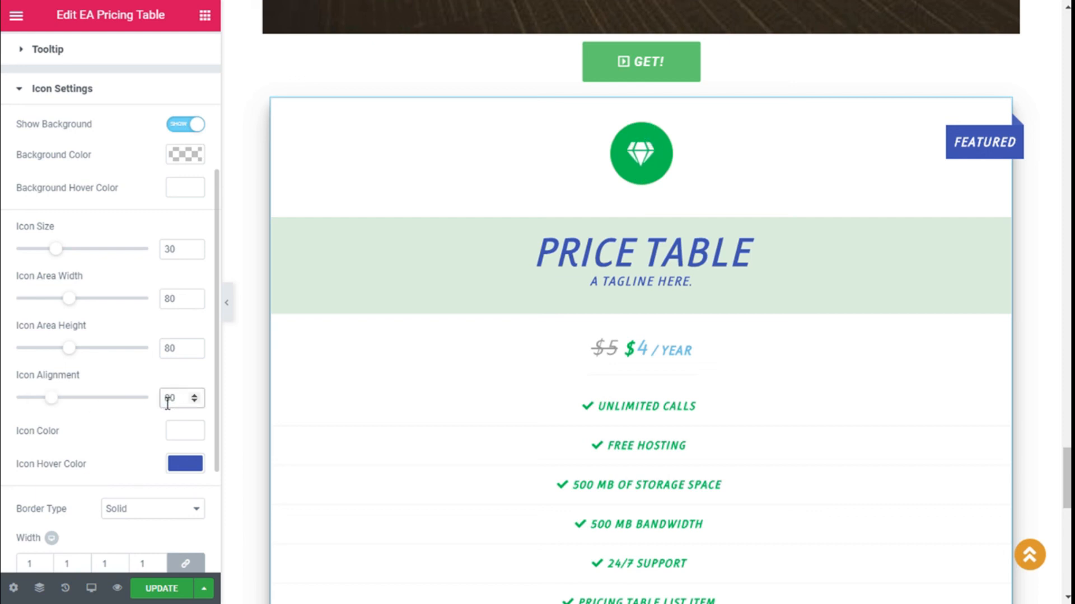
scroll(160, 365, down, 2)
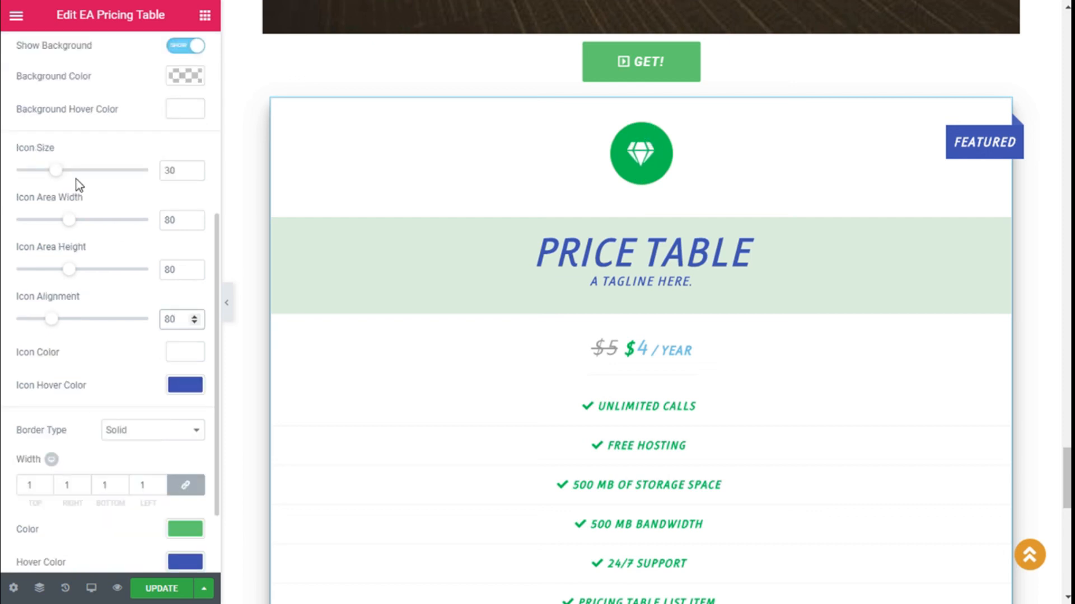
scroll(89, 204, down, 2)
scroll(98, 227, up, 5)
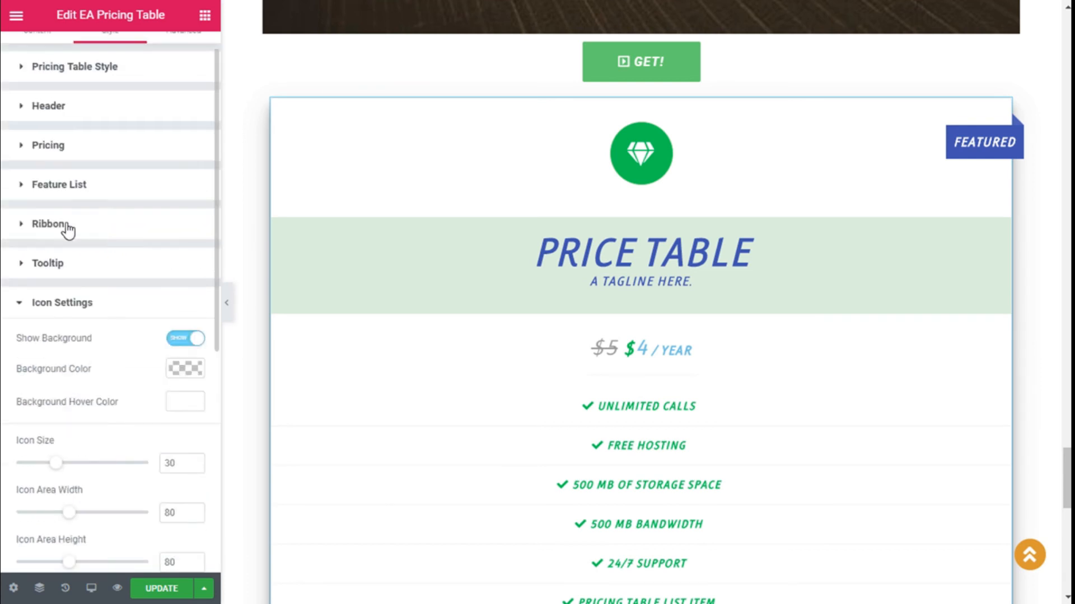
scroll(84, 319, down, 5)
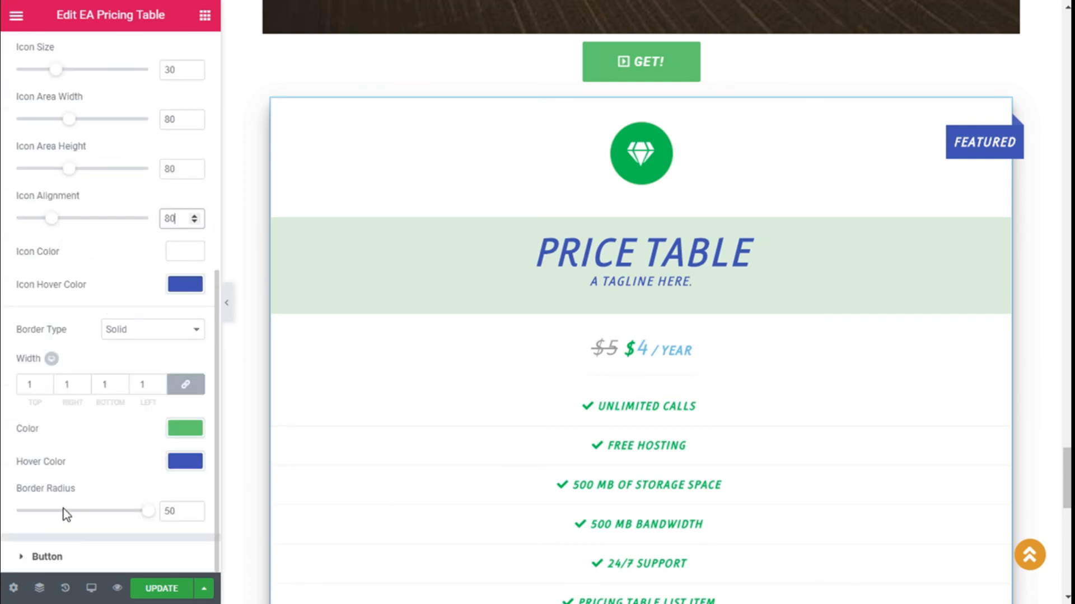
scroll(70, 448, up, 5)
Step: Give the pricing table button a solid border 1 pixel wide
click(67, 225)
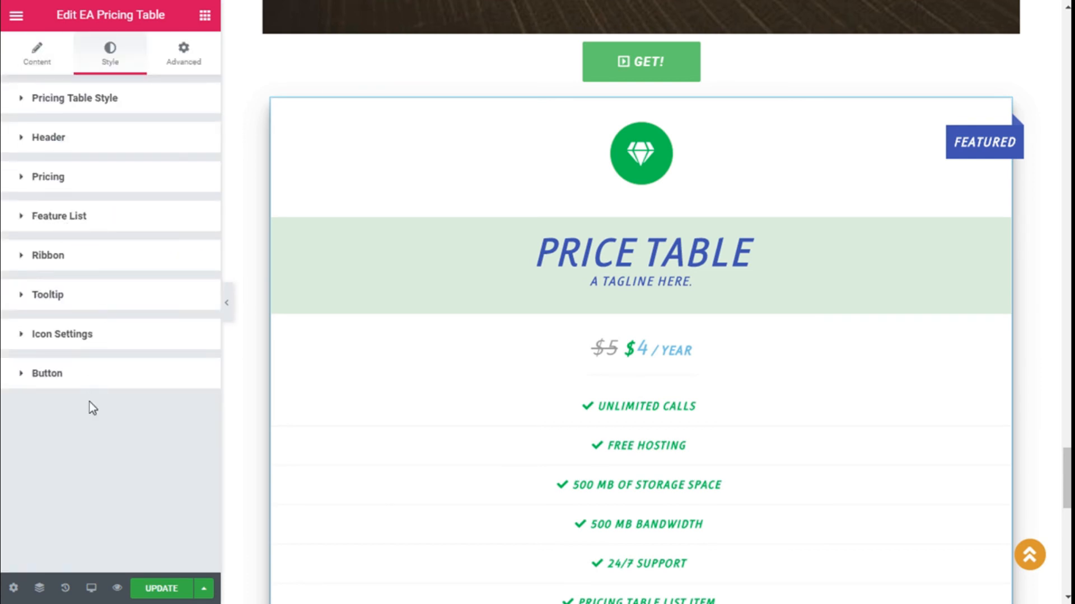
click(73, 386)
scroll(698, 328, down, 7)
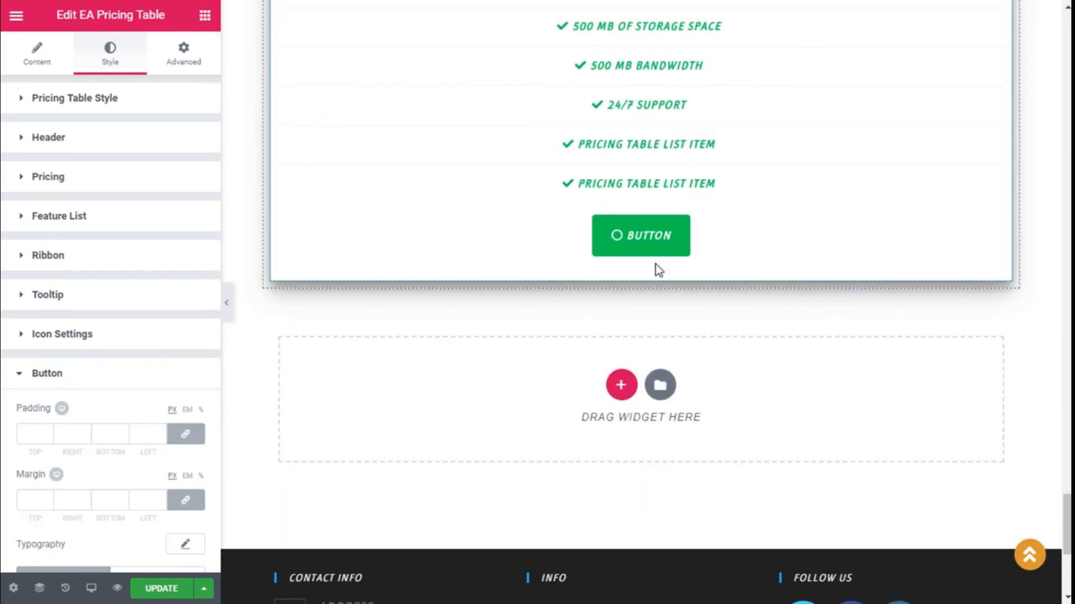
scroll(165, 321, down, 4)
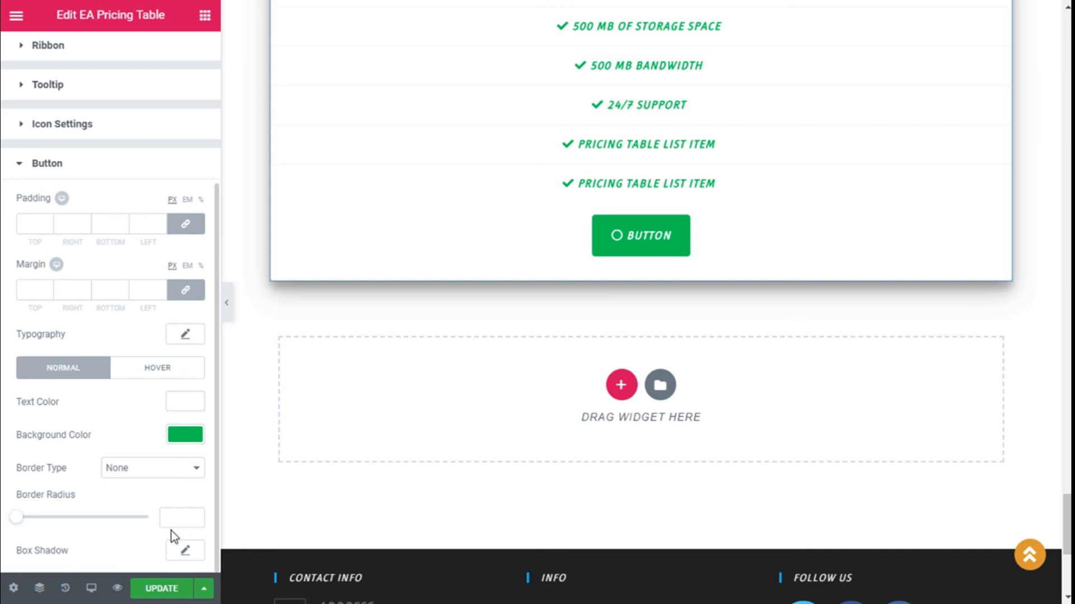
click(143, 472)
click(135, 497)
scroll(129, 504, down, 2)
click(37, 429)
text(1)
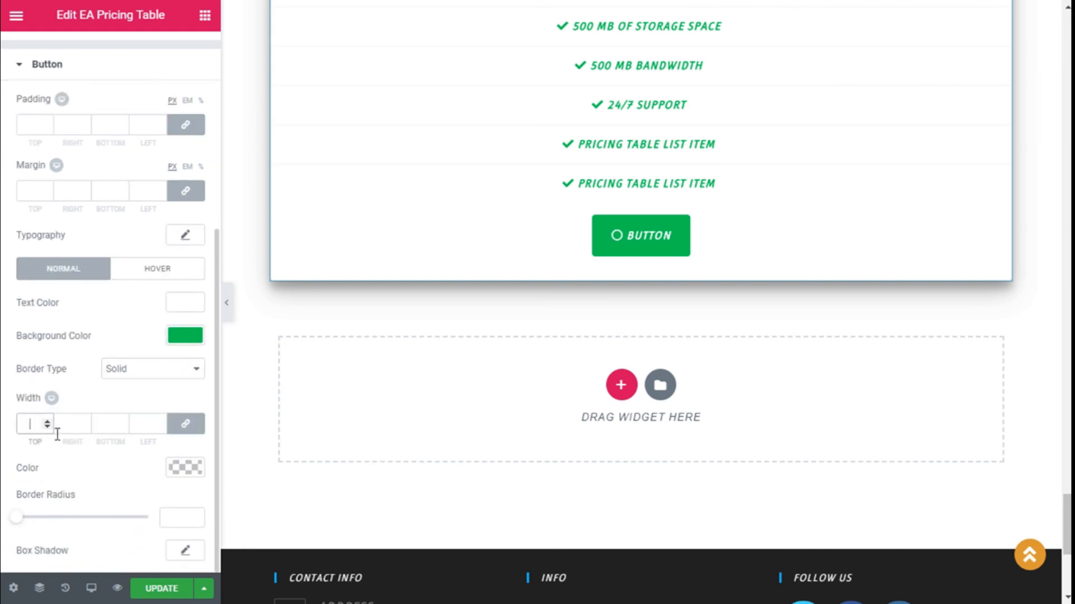
Step: Copy the button's background green #00c853 into its border colour
click(188, 472)
scroll(151, 514, down, 2)
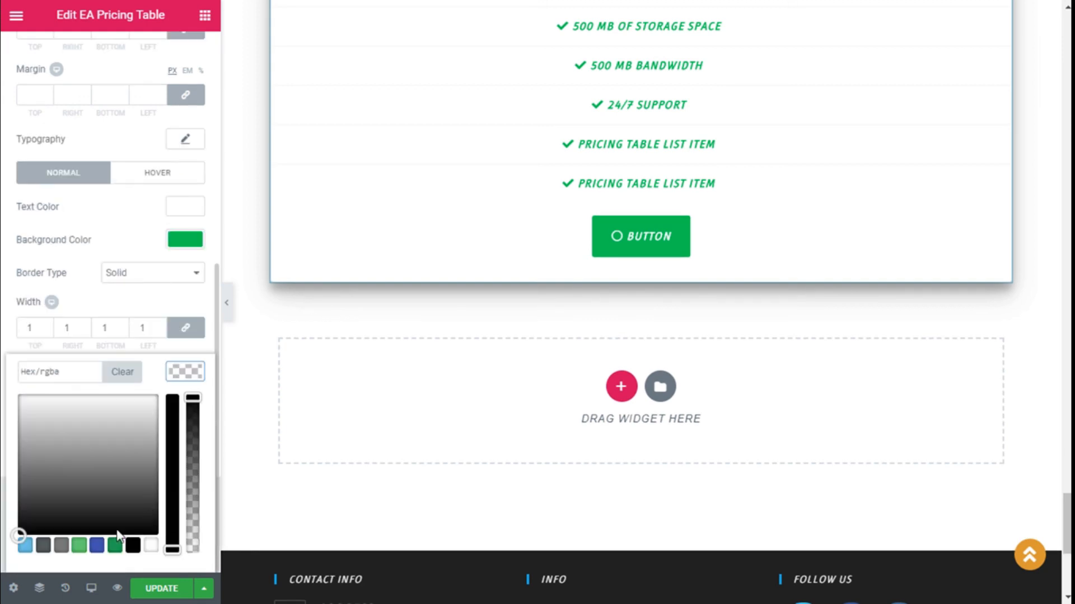
click(80, 546)
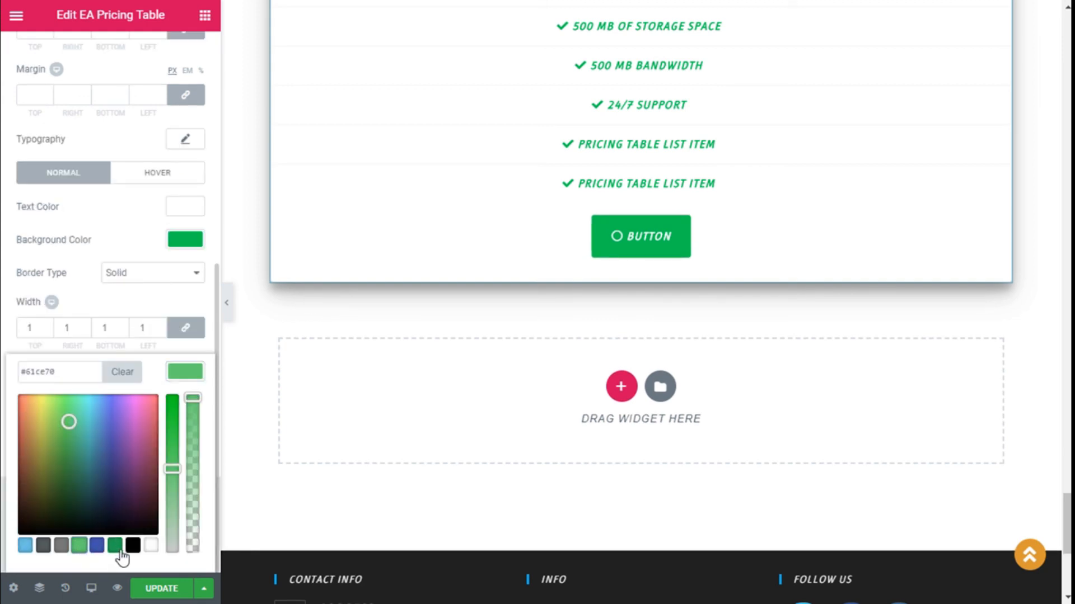
click(190, 382)
click(190, 381)
click(202, 244)
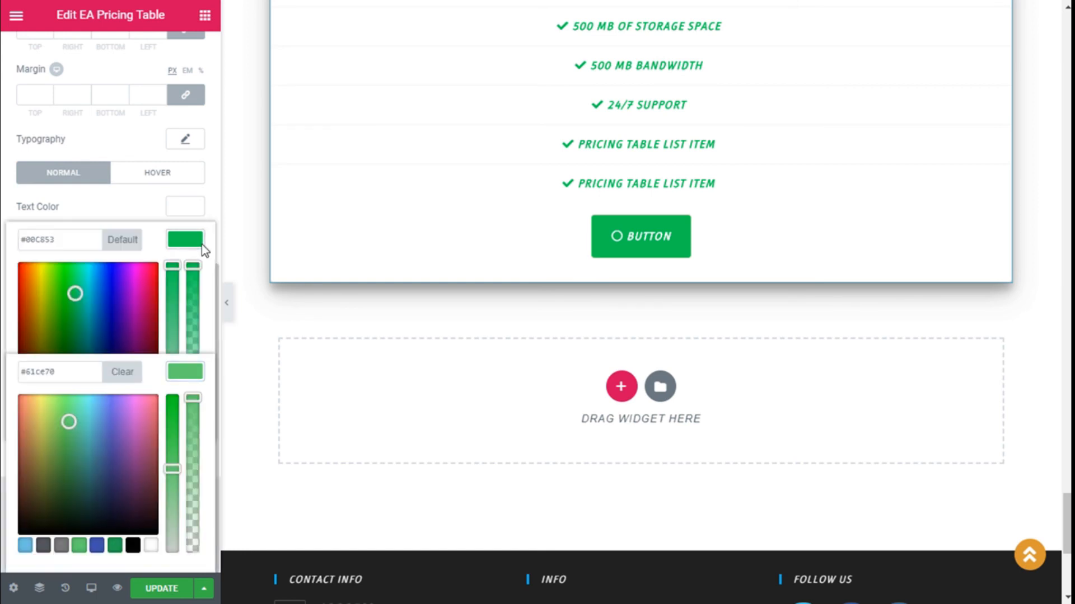
drag(67, 240, 23, 243)
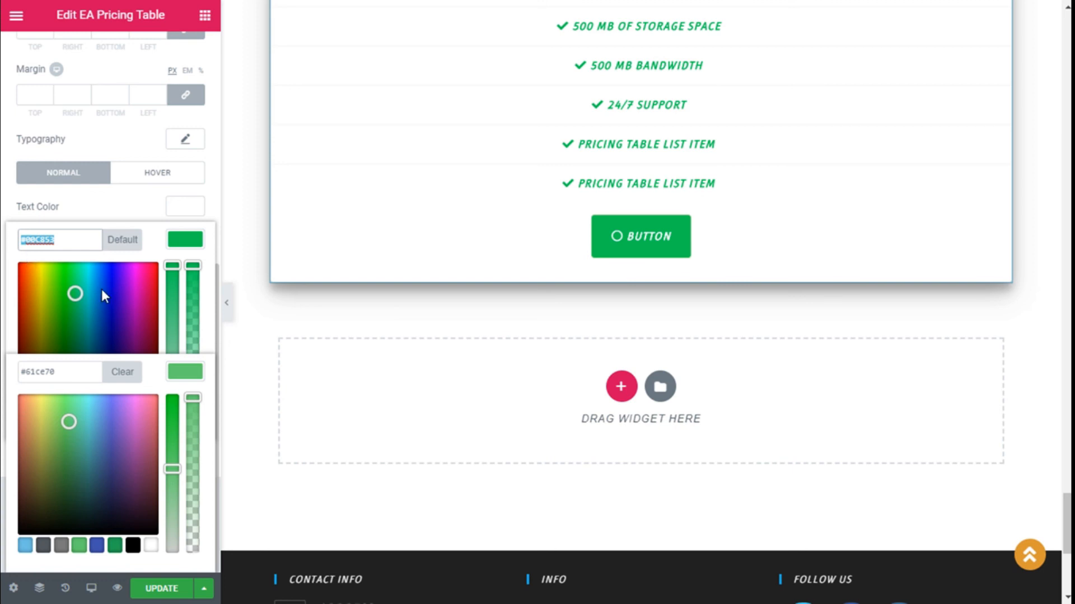
click(67, 370)
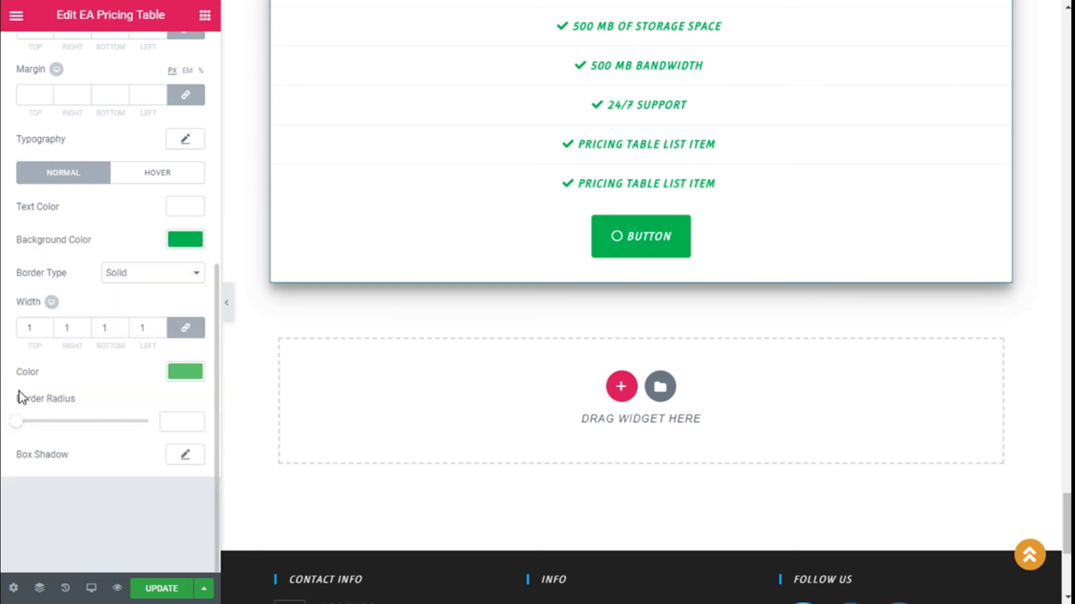
click(174, 374)
triple_click(53, 374)
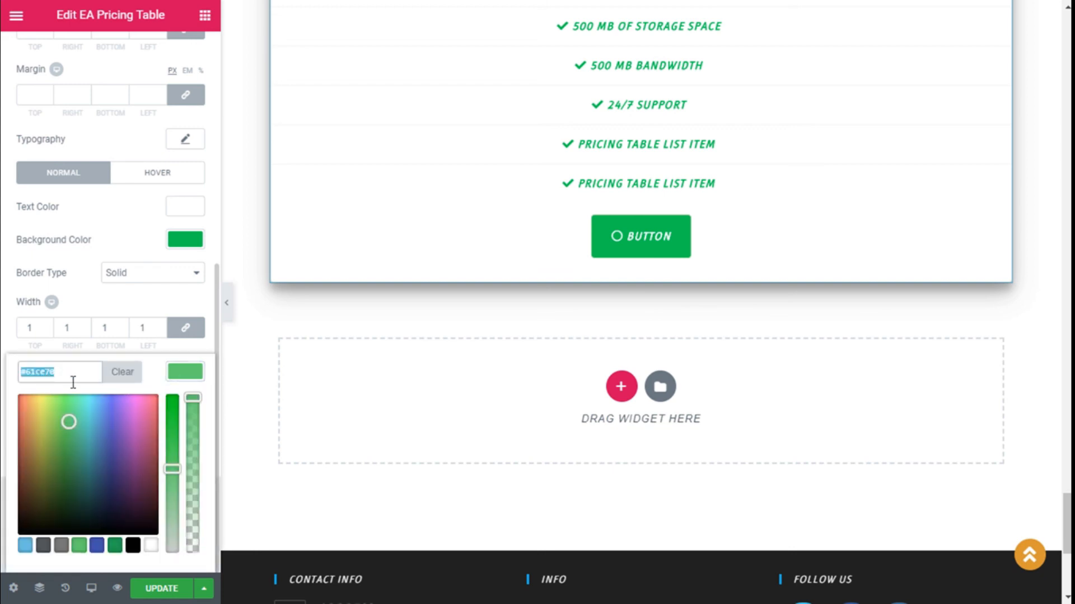
text(#00c853)
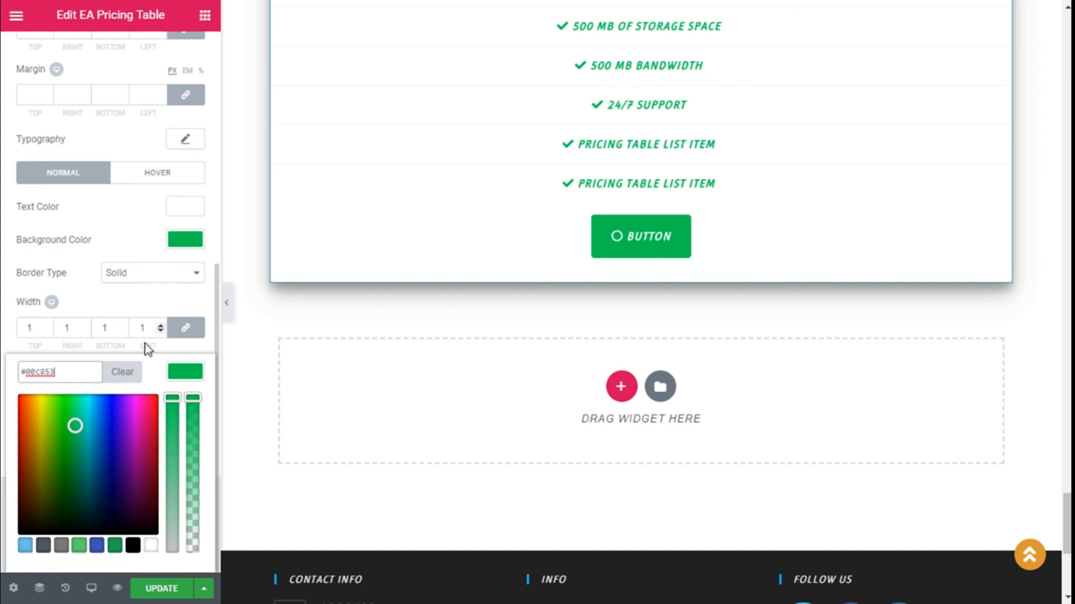
click(187, 373)
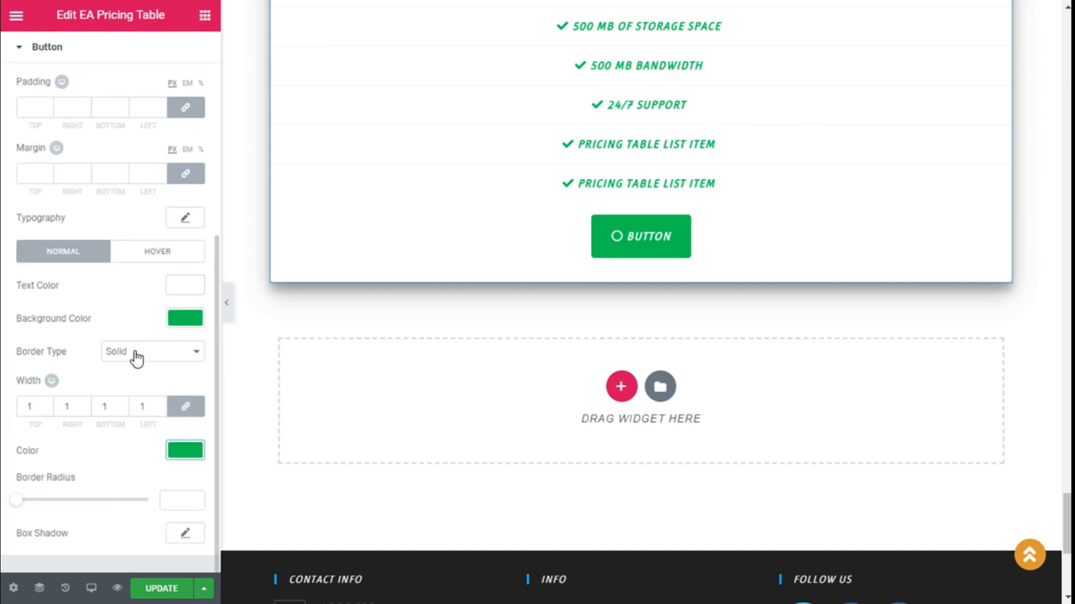
click(148, 251)
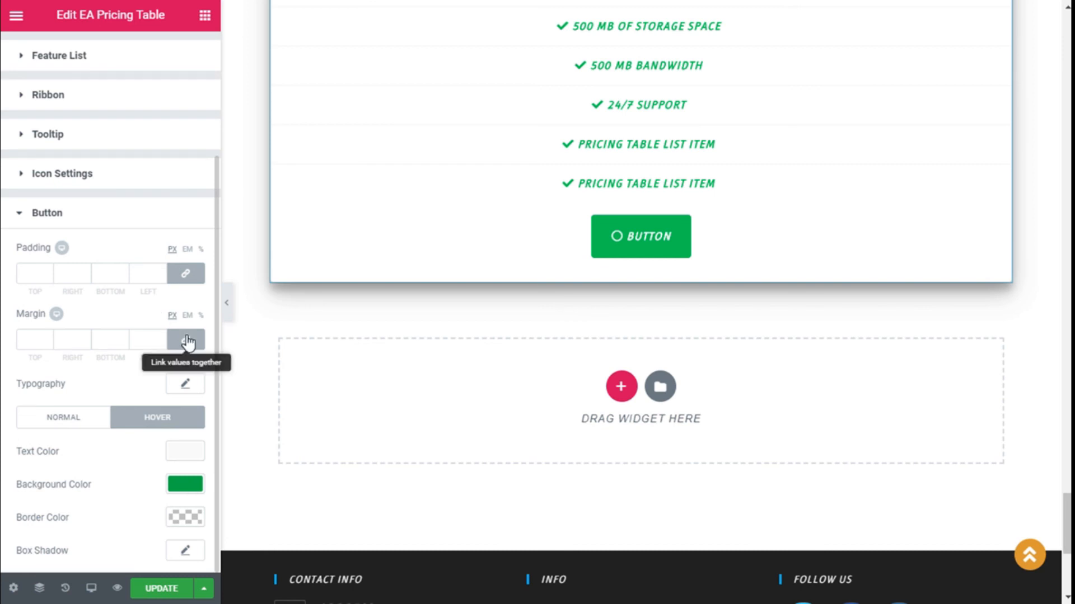
Step: Paste the green hex into the button's hover text colour
click(190, 453)
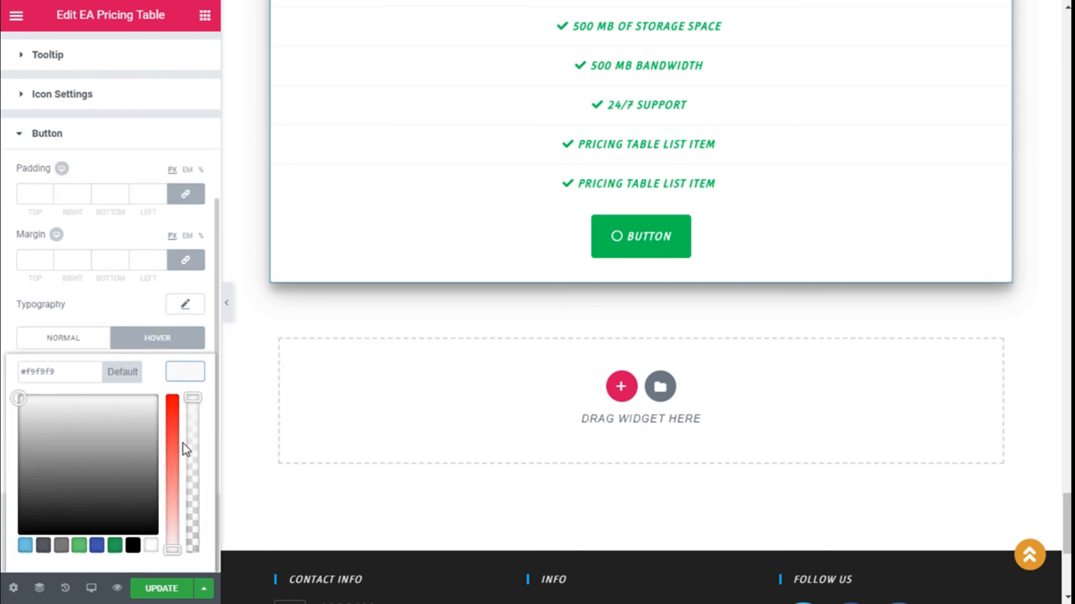
click(39, 373)
click(4, 370)
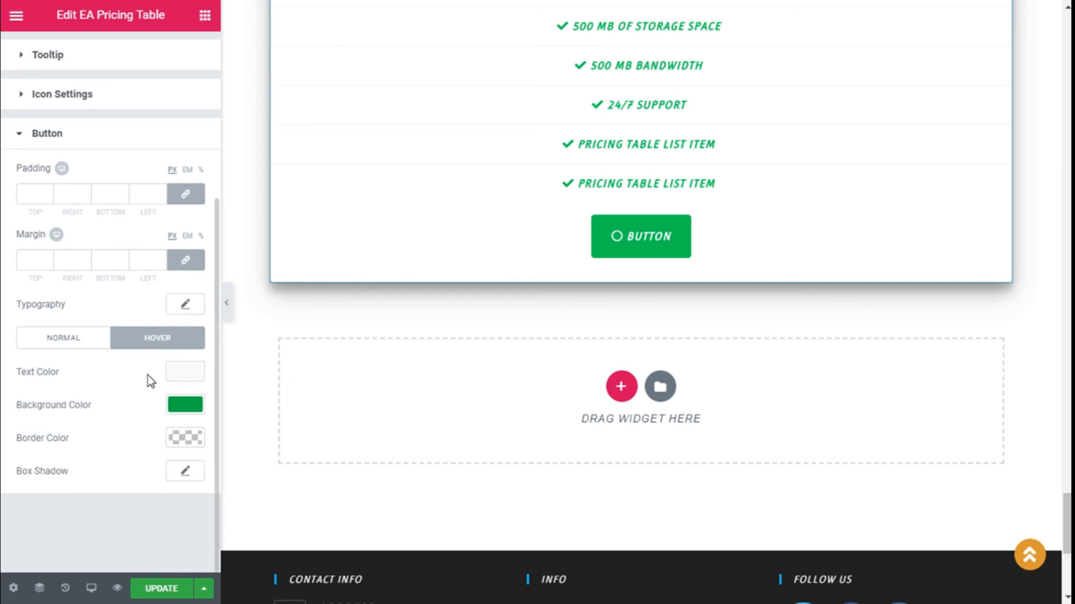
click(169, 371)
triple_click(82, 364)
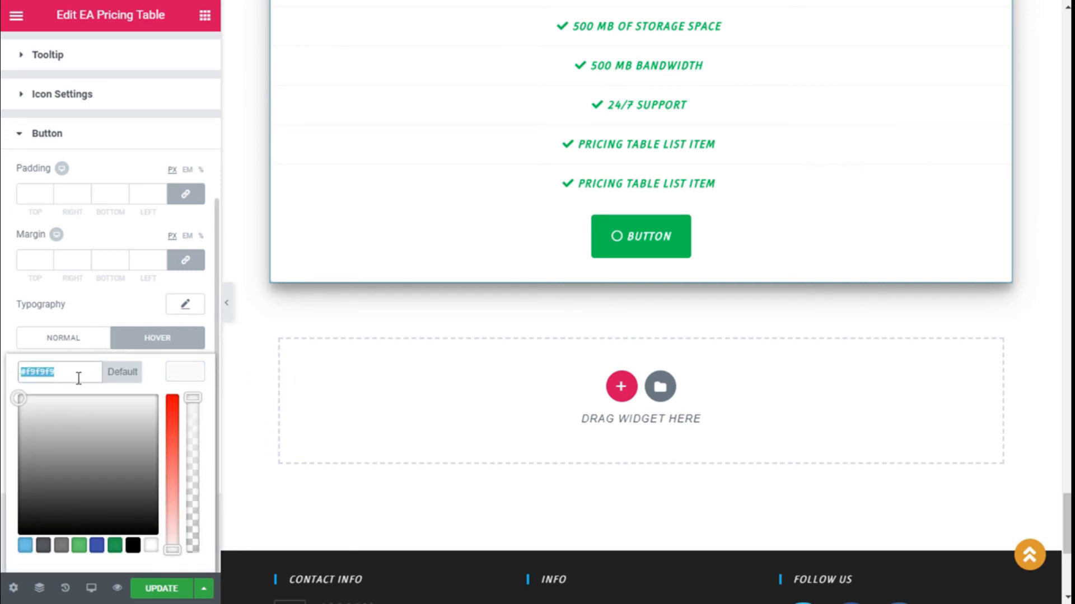
key(ctrl+v)
click(194, 368)
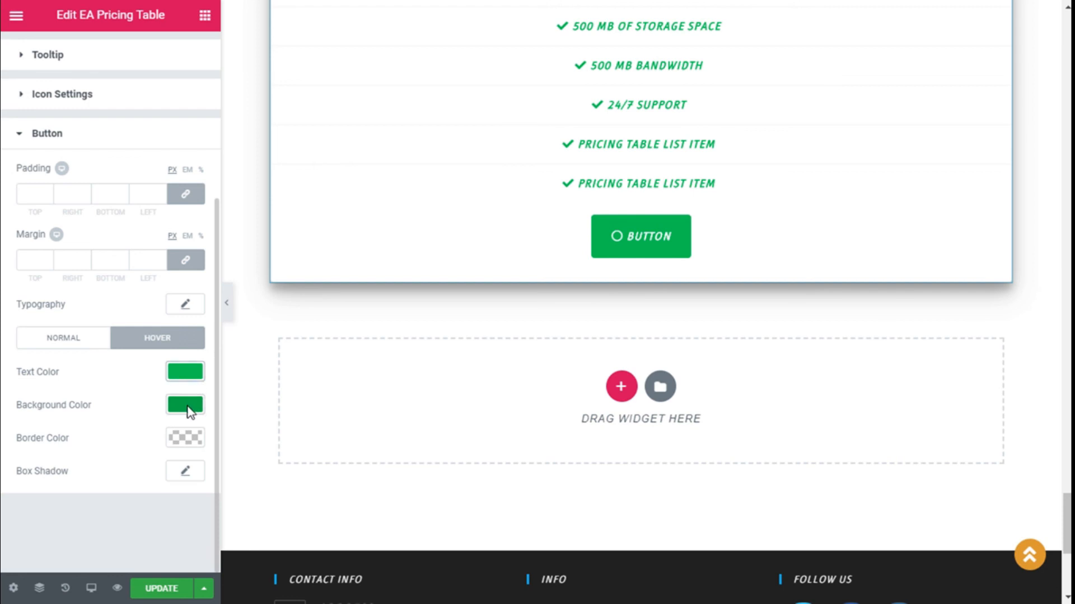
Step: Set the button's hover background to white and hover border colour to green
click(186, 407)
scroll(186, 431, down, 1)
click(150, 548)
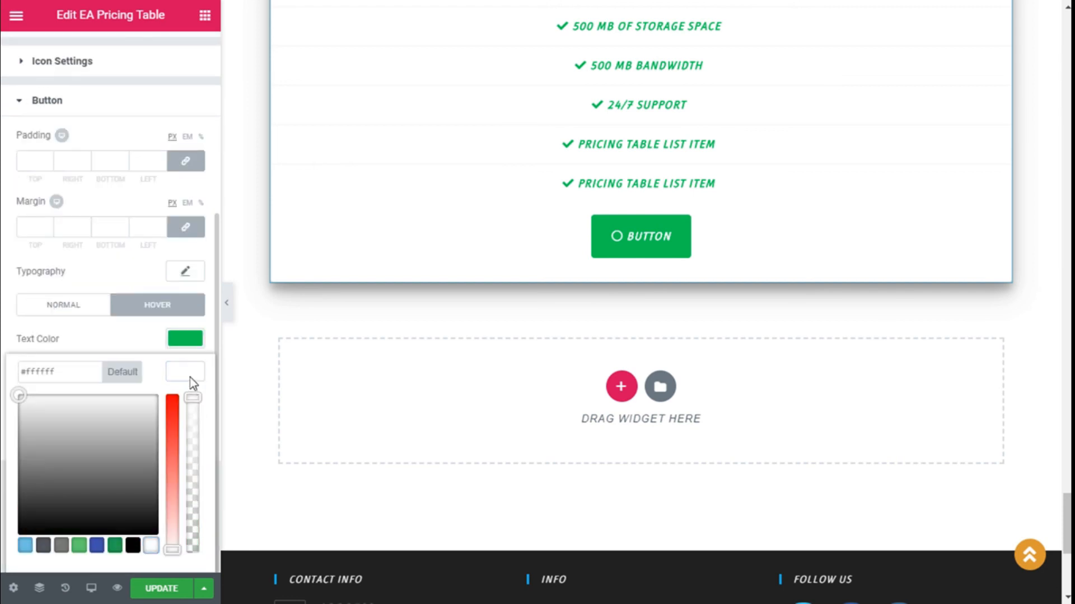
click(190, 374)
click(190, 413)
scroll(132, 489, down, 1)
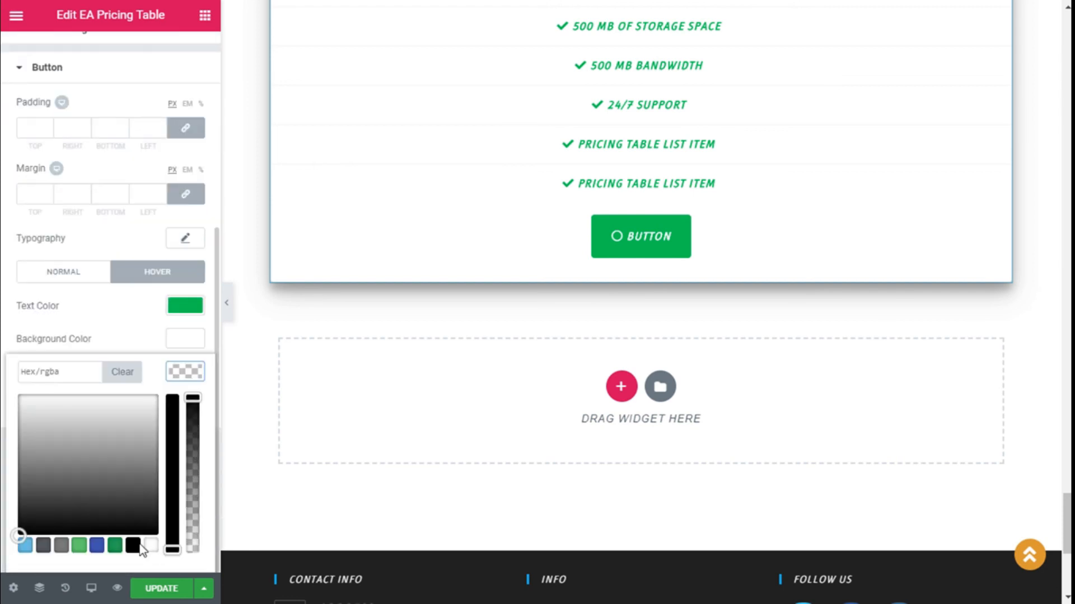
drag(90, 381, 2, 374)
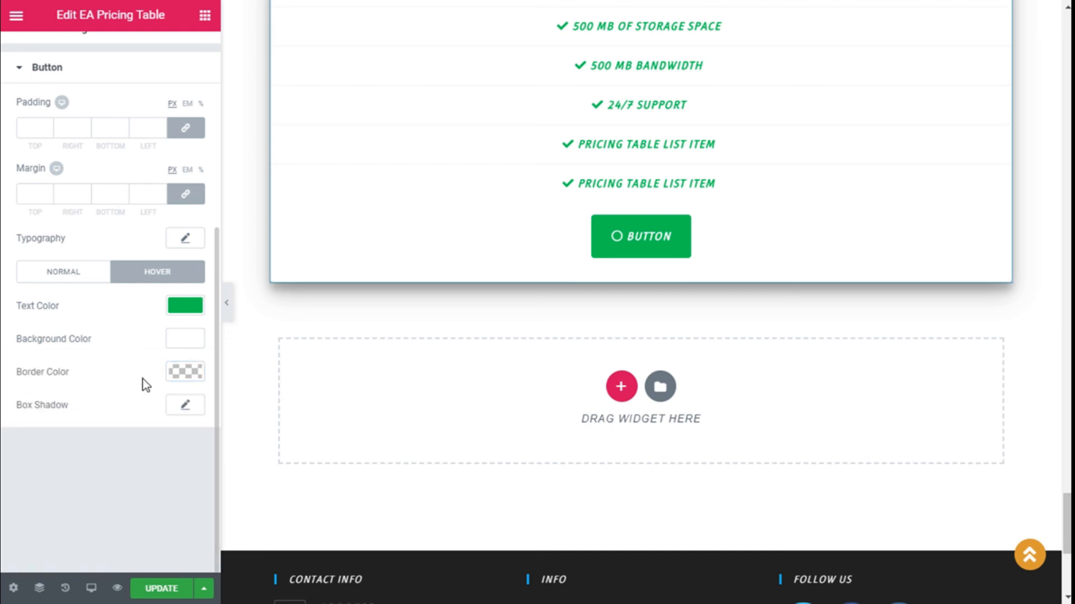
click(169, 378)
key(ctrl+v)
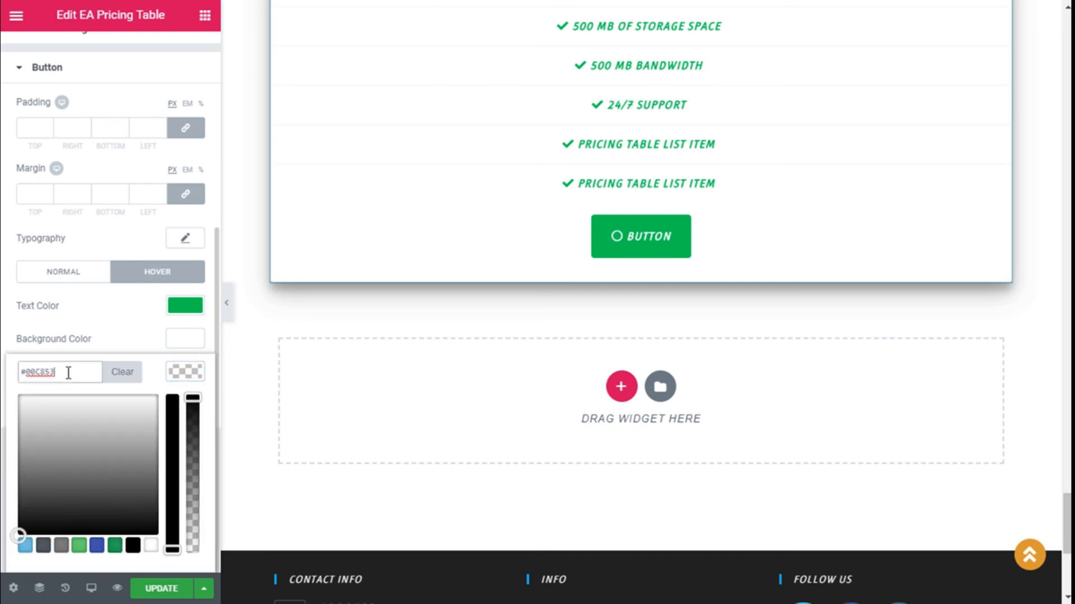
click(183, 372)
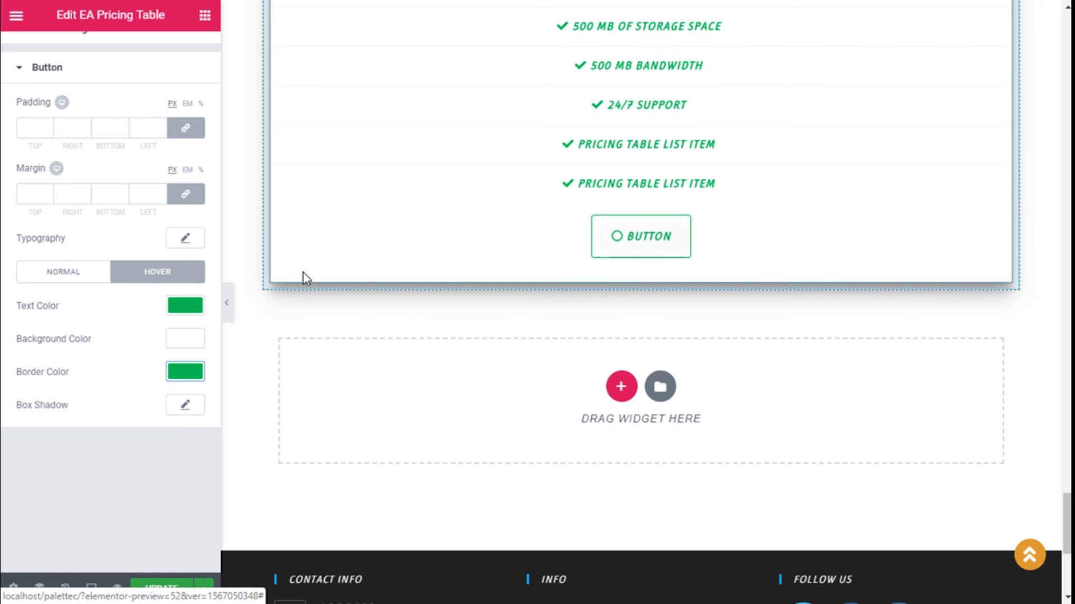
scroll(134, 353, up, 5)
click(54, 381)
scroll(609, 382, up, 7)
Step: Check the icon and button in the preview, then save the Home Page with UPDATE
scroll(609, 382, up, 2)
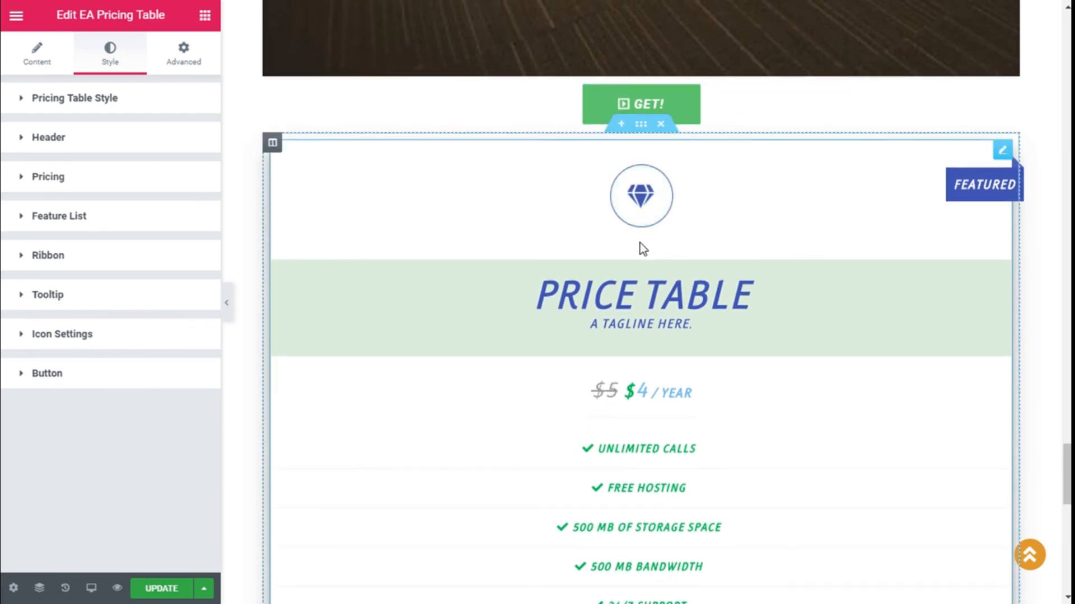
scroll(639, 195, down, 3)
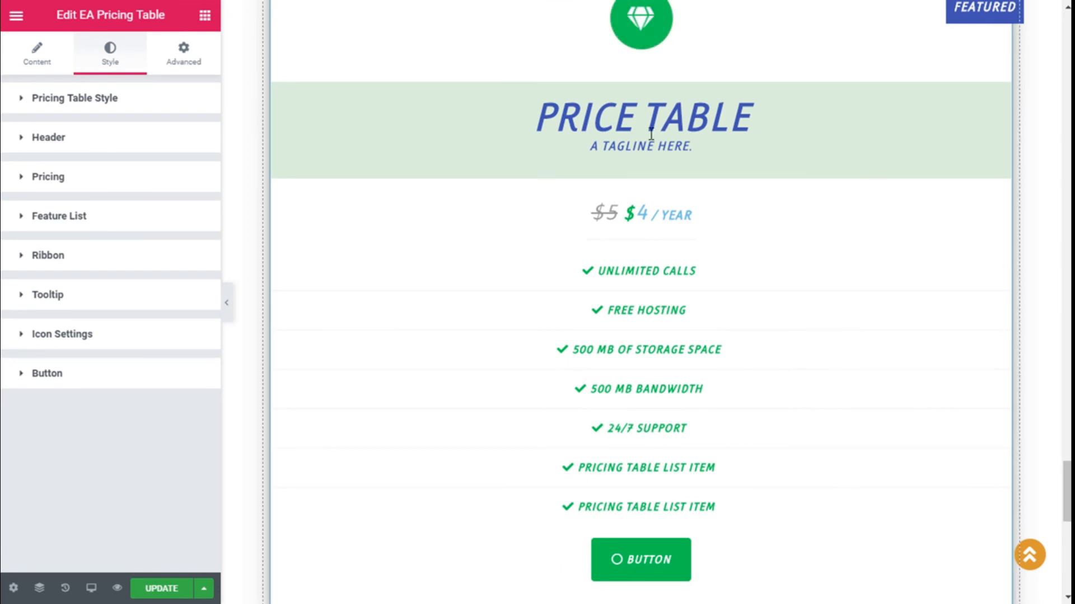
click(163, 589)
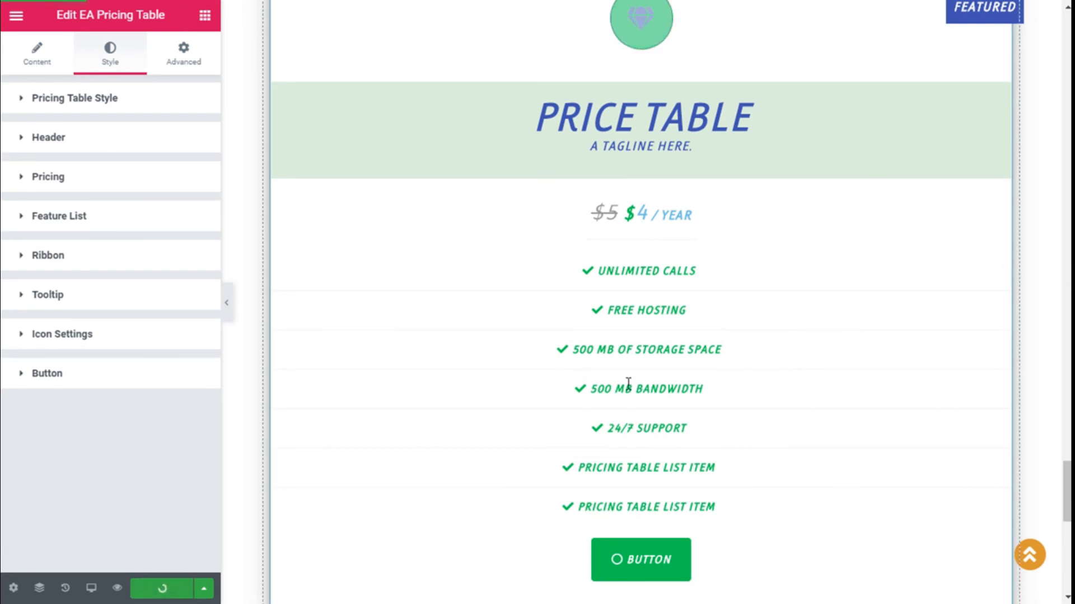